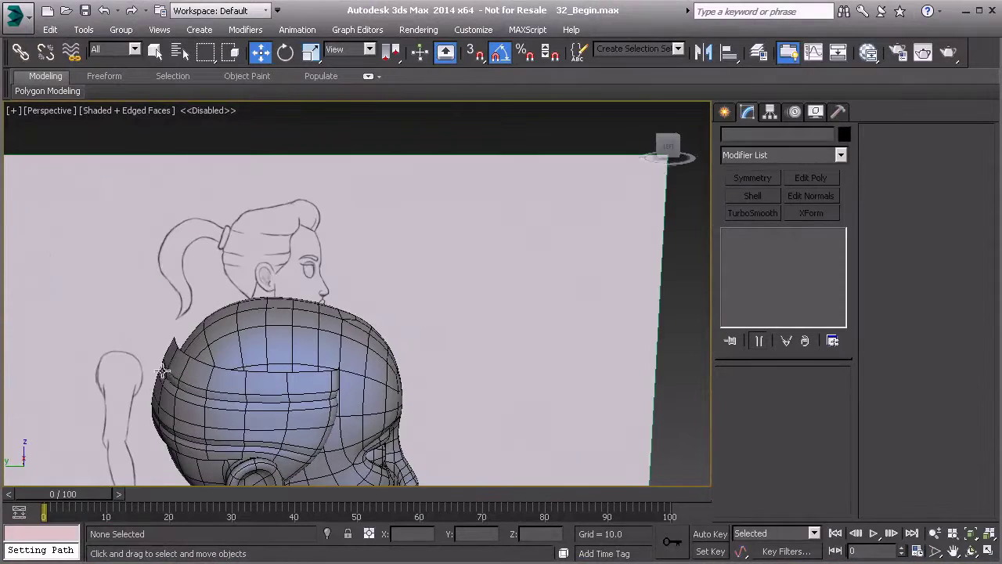
# Select the hair cap mesh and, at Editable Poly edge level, extrude its lower edge behind the ear downward twice.
pyautogui.moveTo(333, 347); pyautogui.dragTo(384, 270, button='middle')
pyautogui.keyDown('alt'); pyautogui.moveTo(302, 360); pyautogui.dragTo(381, 343, button='middle'); pyautogui.keyUp('alt')
pyautogui.scroll(3, 405, 331)
pyautogui.click(400, 297)
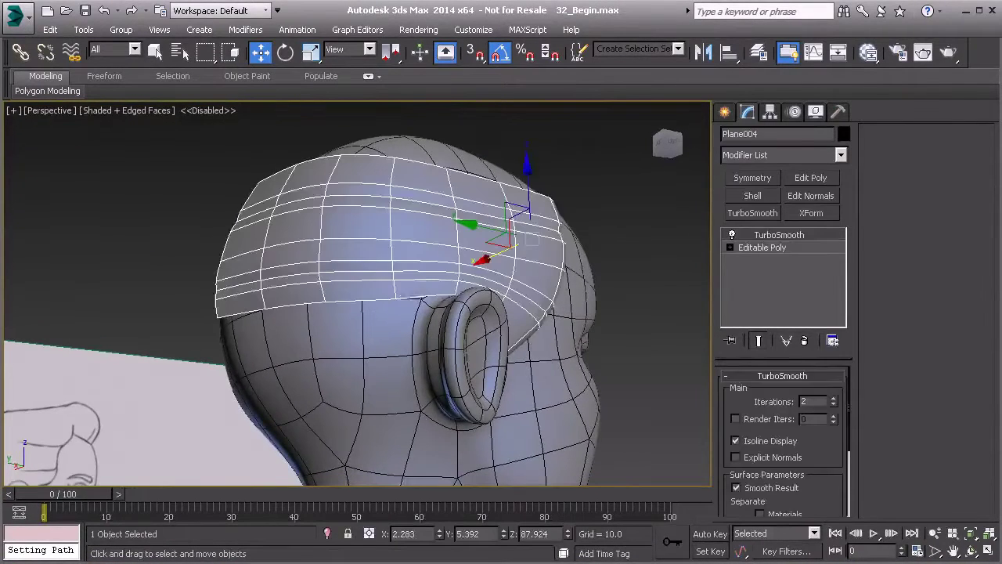
pyautogui.click(757, 251)
pyautogui.click(761, 395)
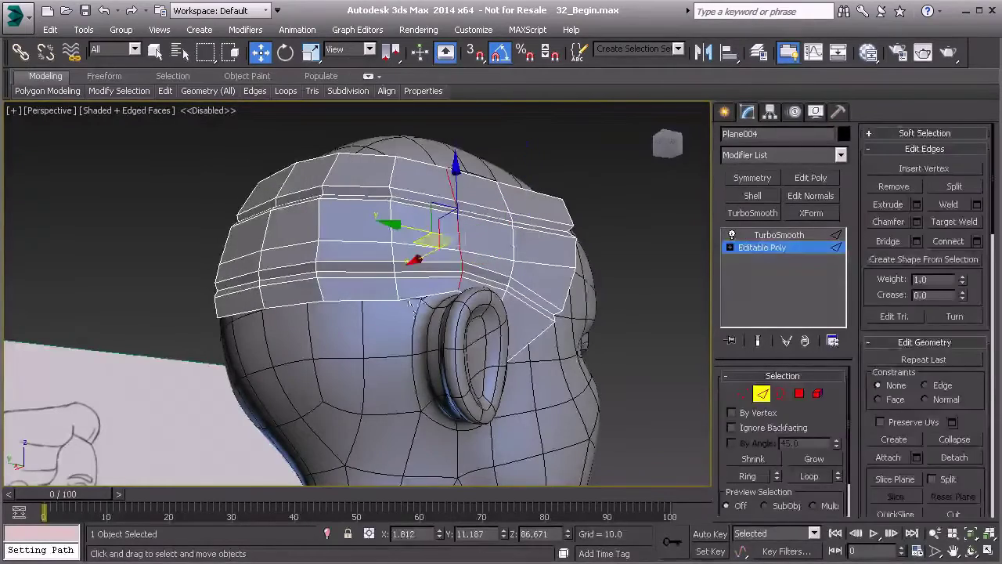
pyautogui.click(411, 300)
pyautogui.moveTo(409, 302)
pyautogui.keyDown('alt'); pyautogui.mouseDown(button='middle')
pyautogui.moveTo(389, 309)
pyautogui.moveTo(408, 308)
pyautogui.mouseUp(button='middle'); pyautogui.keyUp('alt')
pyautogui.click(366, 305)
pyautogui.keyDown('shift'); pyautogui.moveTo(388, 224); pyautogui.dragTo(388, 290); pyautogui.keyUp('shift')
pyautogui.keyDown('alt'); pyautogui.moveTo(373, 338); pyautogui.dragTo(404, 326, button='middle'); pyautogui.keyUp('alt')
pyautogui.keyDown('shift'); pyautogui.moveTo(393, 291); pyautogui.dragTo(390, 412); pyautogui.keyUp('shift')
# Extrude the strip's lower end edge sideways toward the middle of the nape.
pyautogui.moveTo(390, 412); pyautogui.dragTo(371, 384, button='middle')
pyautogui.keyDown('alt'); pyautogui.moveTo(371, 384); pyautogui.dragTo(385, 374, button='middle'); pyautogui.keyUp('alt')
pyautogui.moveTo(312, 352); pyautogui.dragTo(184, 344)
pyautogui.keyDown('alt'); pyautogui.moveTo(257, 345); pyautogui.dragTo(268, 343, button='middle'); pyautogui.keyUp('alt')
# Align the strip's two end vertices with the head's centre line in the Front wireframe view.
pyautogui.press('f')
pyautogui.moveTo(344, 382)
pyautogui.mouseDown(button='middle')
pyautogui.moveTo(331, 293)
pyautogui.moveTo(344, 172)
pyautogui.mouseUp(button='middle')
pyautogui.scroll(3, 331, 294)
pyautogui.press('F3')
pyautogui.scroll(3, 365, 332)
pyautogui.moveTo(379, 336); pyautogui.dragTo(436, 329)
pyautogui.press('1')
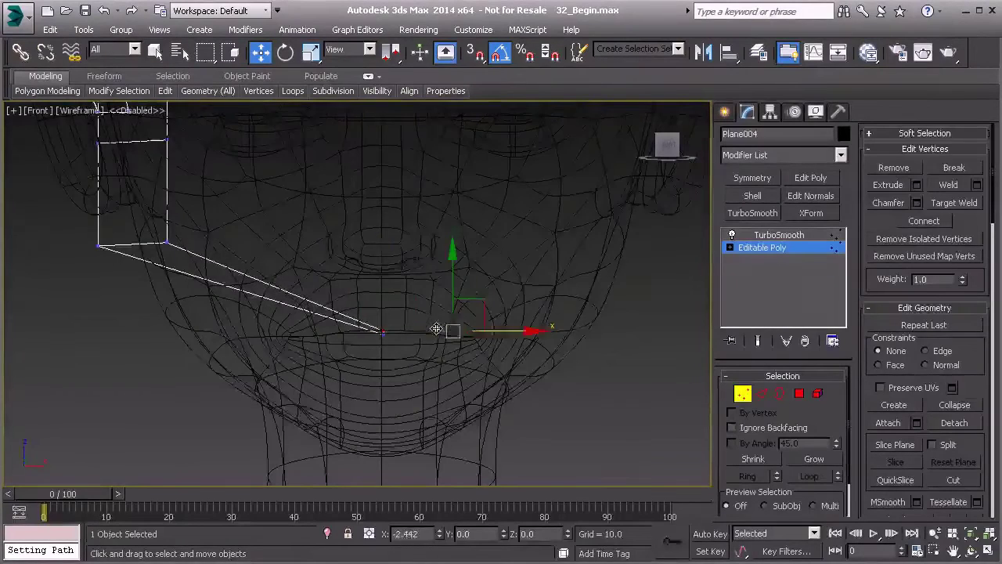
pyautogui.scroll(4, 375, 359)
pyautogui.scroll(3, 408, 318)
pyautogui.moveTo(408, 319); pyautogui.dragTo(392, 358, button='middle')
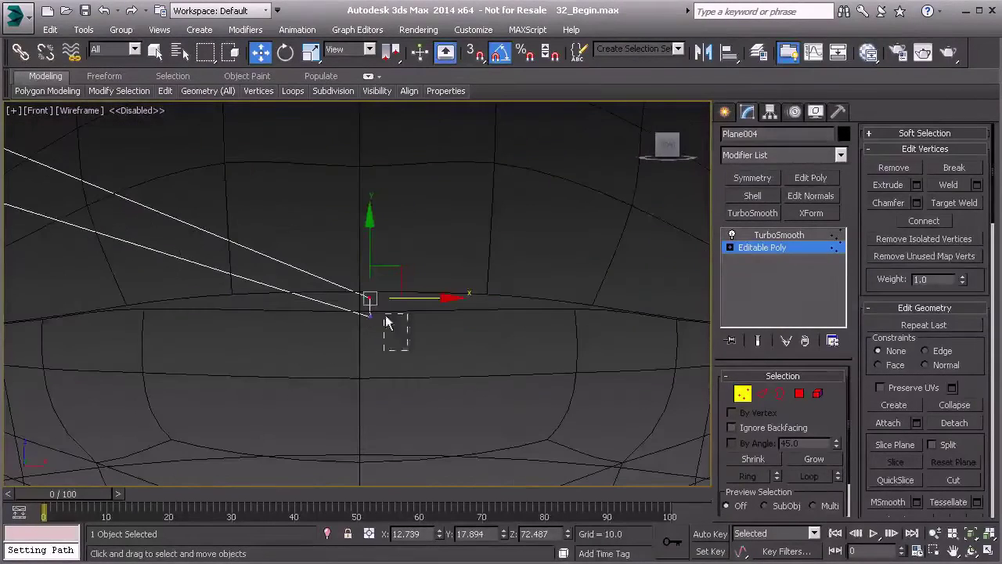
pyautogui.moveTo(420, 310); pyautogui.dragTo(358, 321)
pyautogui.click(311, 51)
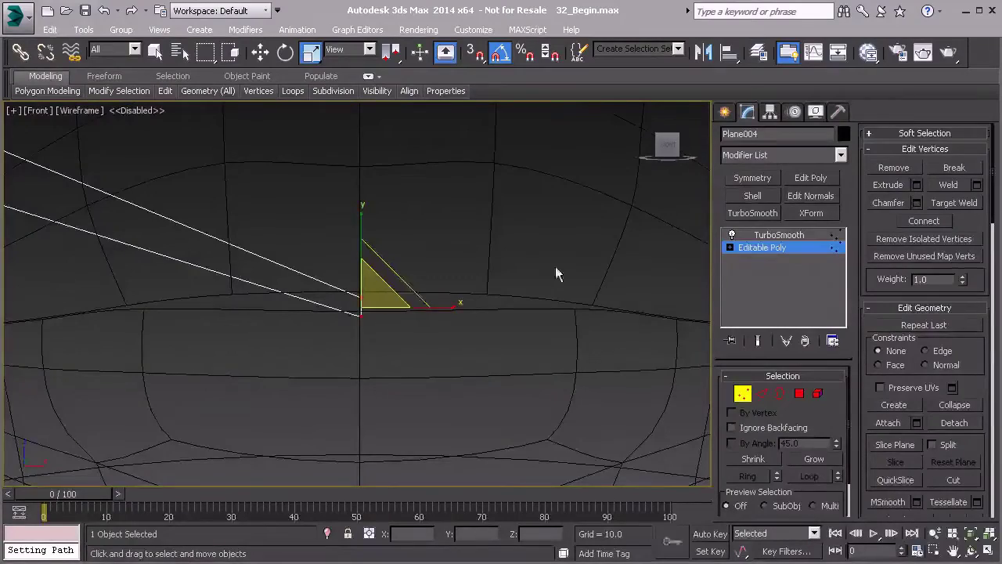
pyautogui.moveTo(493, 250); pyautogui.dragTo(428, 255, button='middle')
pyautogui.press('F3')
pyautogui.scroll(-5, 395, 247)
pyautogui.scroll(-4, 338, 247)
# Move the strip's two cross edges sideways toward the back of the head in the Perspective view.
pyautogui.press('p')
pyautogui.scroll(-6, 336, 248)
pyautogui.keyDown('alt'); pyautogui.moveTo(275, 251); pyautogui.dragTo(405, 220, button='middle'); pyautogui.keyUp('alt')
pyautogui.press('2')
pyautogui.click(393, 205)
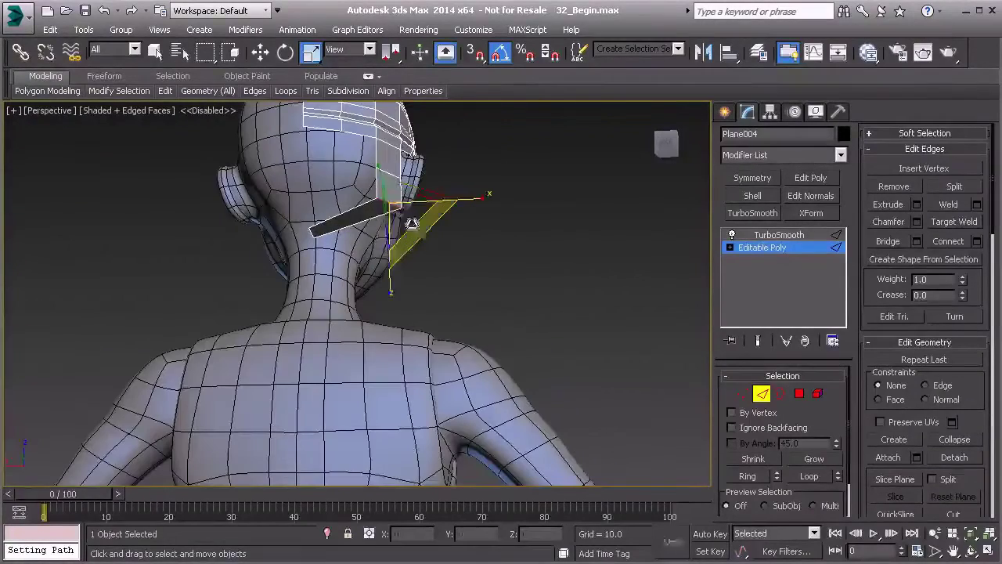
pyautogui.press('w')
pyautogui.moveTo(338, 209); pyautogui.dragTo(309, 211)
pyautogui.keyDown('alt'); pyautogui.moveTo(392, 197); pyautogui.dragTo(403, 173, button='middle'); pyautogui.keyUp('alt')
pyautogui.click(379, 168)
pyautogui.moveTo(328, 172); pyautogui.dragTo(313, 175)
pyautogui.keyDown('alt'); pyautogui.moveTo(313, 175); pyautogui.dragTo(238, 170, button='middle'); pyautogui.keyUp('alt')
# Shift the strip's end edge and the two cross edges above it forward to follow the neck and skull.
pyautogui.moveTo(391, 180); pyautogui.dragTo(364, 227, button='middle')
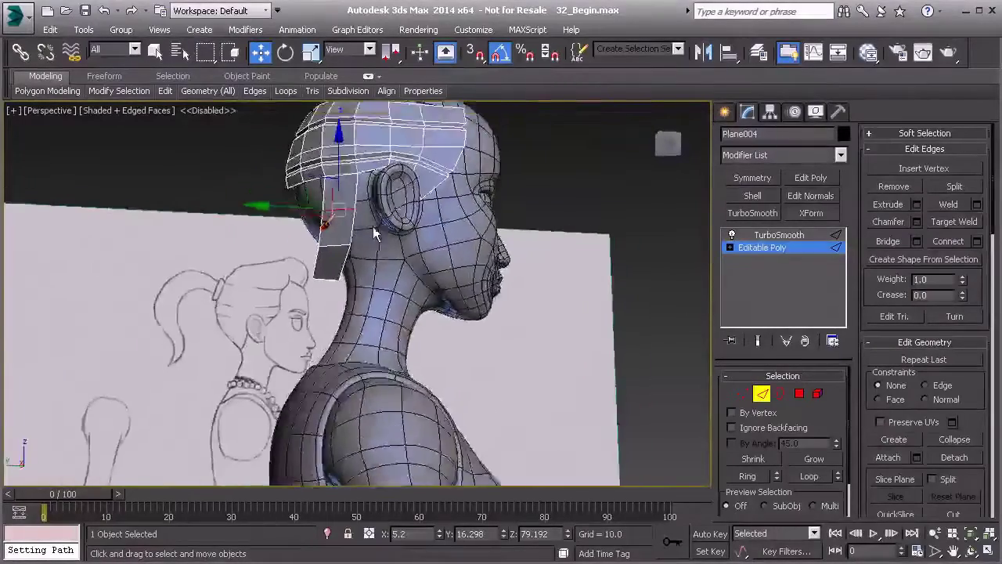
pyautogui.scroll(4, 361, 233)
pyautogui.click(306, 343)
pyautogui.moveTo(225, 337); pyautogui.dragTo(258, 341)
pyautogui.click(293, 268)
pyautogui.moveTo(252, 264); pyautogui.dragTo(264, 264)
pyautogui.click(298, 195)
pyautogui.moveTo(260, 187); pyautogui.dragTo(267, 188)
# Spread the strip's end edge at the nape by raising its upper vertex, and adjust the strip's inner vertices.
pyautogui.keyDown('alt'); pyautogui.moveTo(270, 195); pyautogui.dragTo(417, 244, button='middle'); pyautogui.keyUp('alt')
pyautogui.press('1')
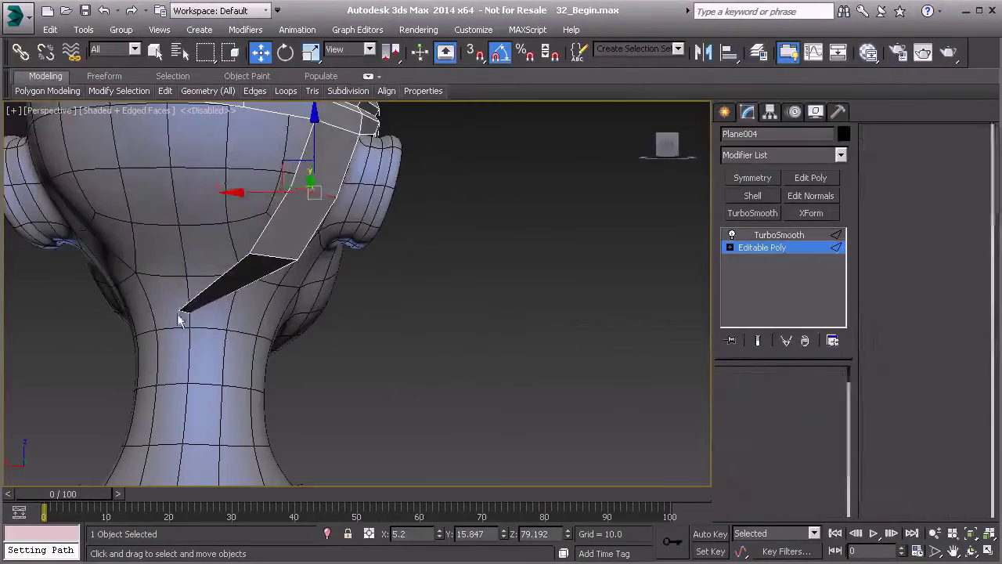
pyautogui.click(179, 307)
pyautogui.moveTo(185, 264); pyautogui.dragTo(308, 146)
pyautogui.hotkey('ctrl', 'z')
pyautogui.click(249, 254)
pyautogui.moveTo(250, 166); pyautogui.dragTo(253, 166)
pyautogui.keyDown('alt'); pyautogui.moveTo(345, 211); pyautogui.dragTo(320, 185, button='middle'); pyautogui.keyUp('alt')
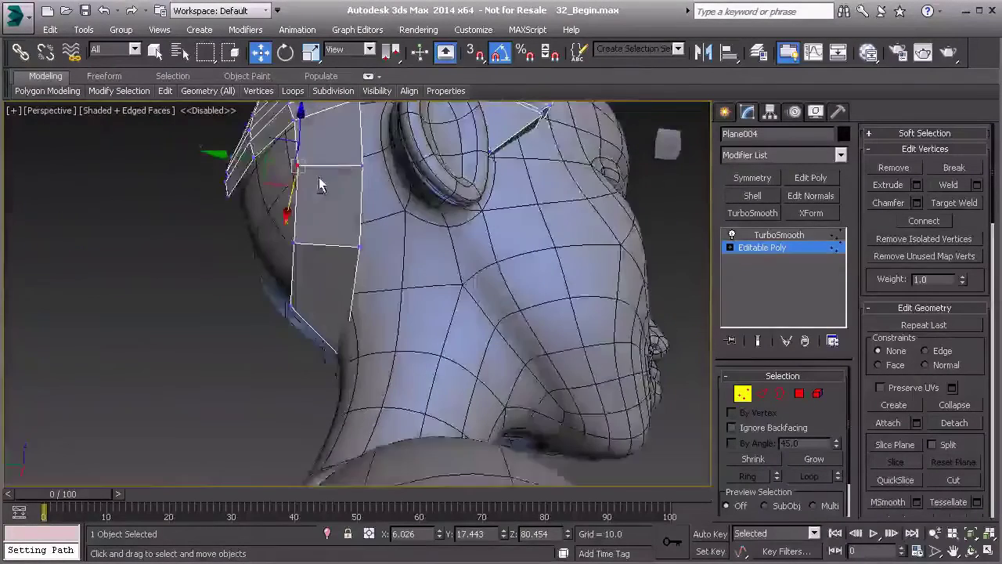
# Reposition the strip's lower vertices front to back to fit the neck surface.
pyautogui.click(343, 354)
pyautogui.click(343, 356)
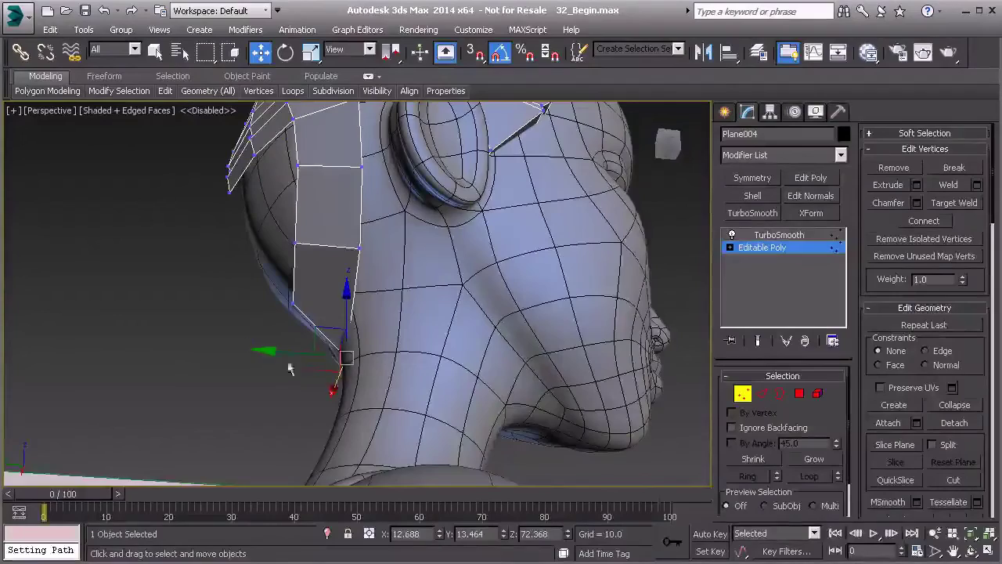
pyautogui.moveTo(282, 352); pyautogui.dragTo(276, 351)
pyautogui.moveTo(316, 326); pyautogui.dragTo(251, 303, button='middle')
pyautogui.click(262, 307)
pyautogui.moveTo(317, 315); pyautogui.dragTo(344, 320)
# Adjust the strip's inner and ear-side vertices sideways to smooth its curve around the back of the head.
pyautogui.keyDown('alt'); pyautogui.moveTo(344, 320); pyautogui.dragTo(477, 331, button='middle'); pyautogui.keyUp('alt')
pyautogui.moveTo(262, 277); pyautogui.dragTo(200, 274)
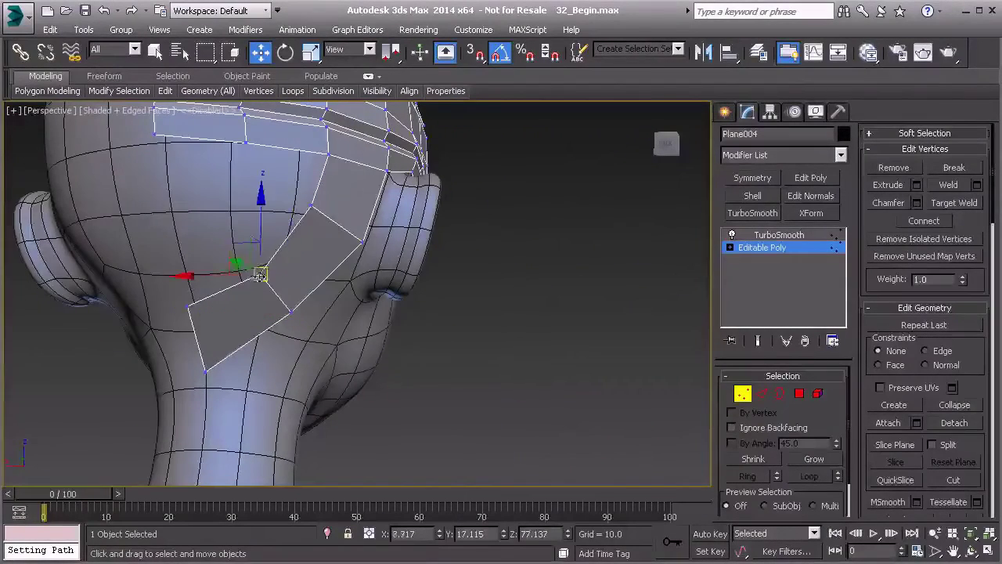
pyautogui.keyDown('alt'); pyautogui.moveTo(291, 288); pyautogui.dragTo(257, 280, button='middle'); pyautogui.keyUp('alt')
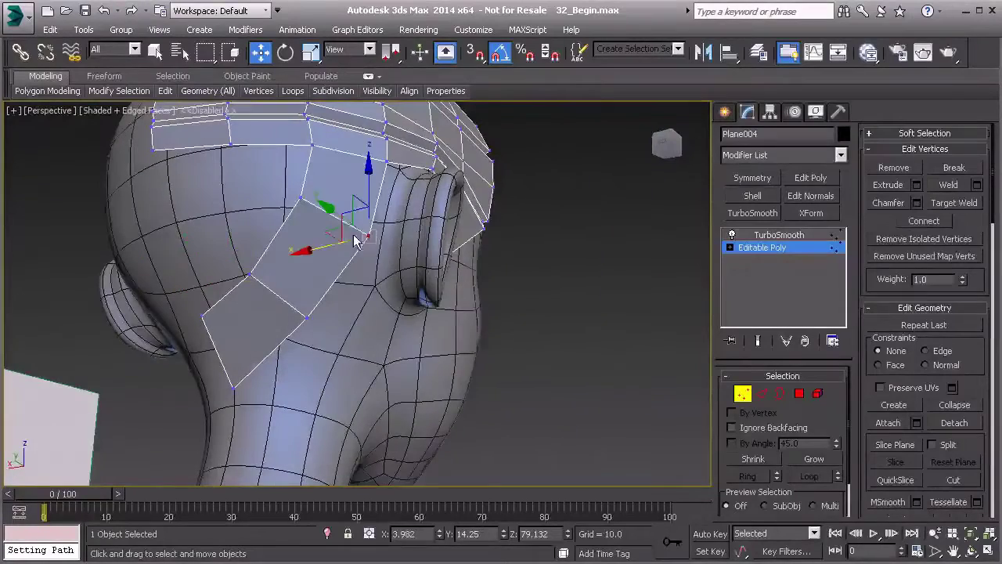
pyautogui.keyDown('alt'); pyautogui.moveTo(323, 247); pyautogui.dragTo(362, 273, button='middle'); pyautogui.keyUp('alt')
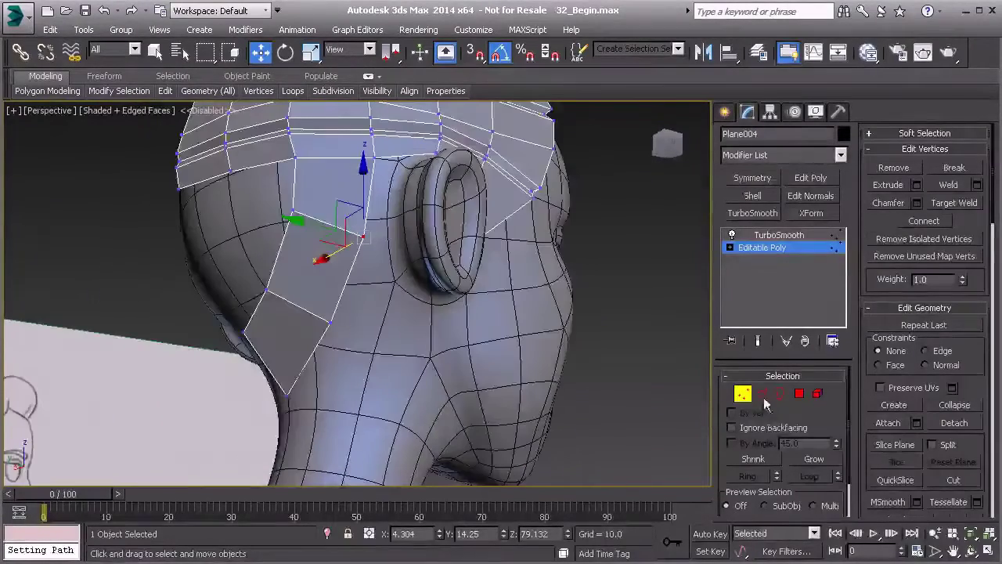
# Extrude the chain of edges on the strip's ear-facing side slightly forward toward the ear.
pyautogui.click(764, 395)
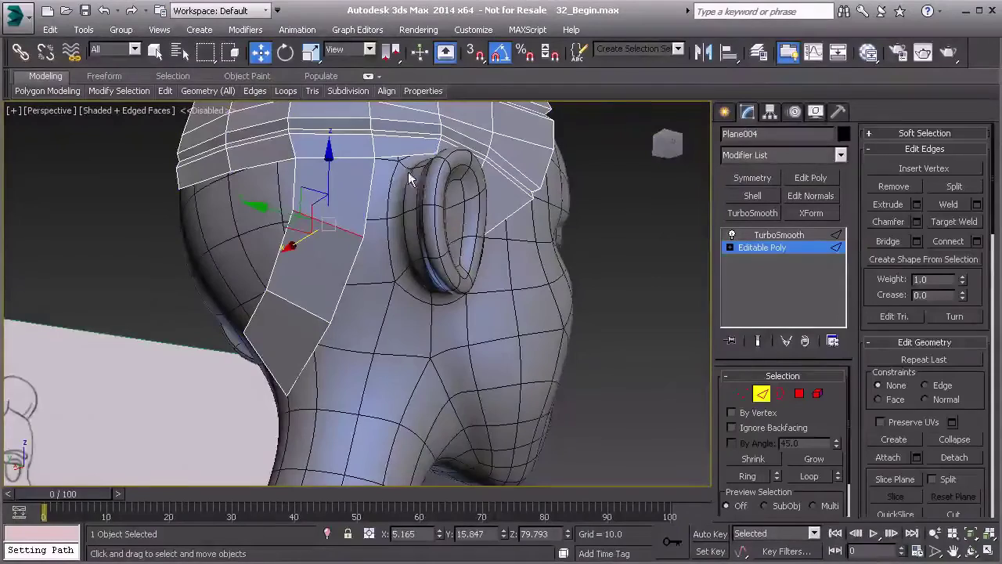
pyautogui.moveTo(365, 203); pyautogui.dragTo(343, 336, button='middle')
pyautogui.scroll(-4, 345, 329)
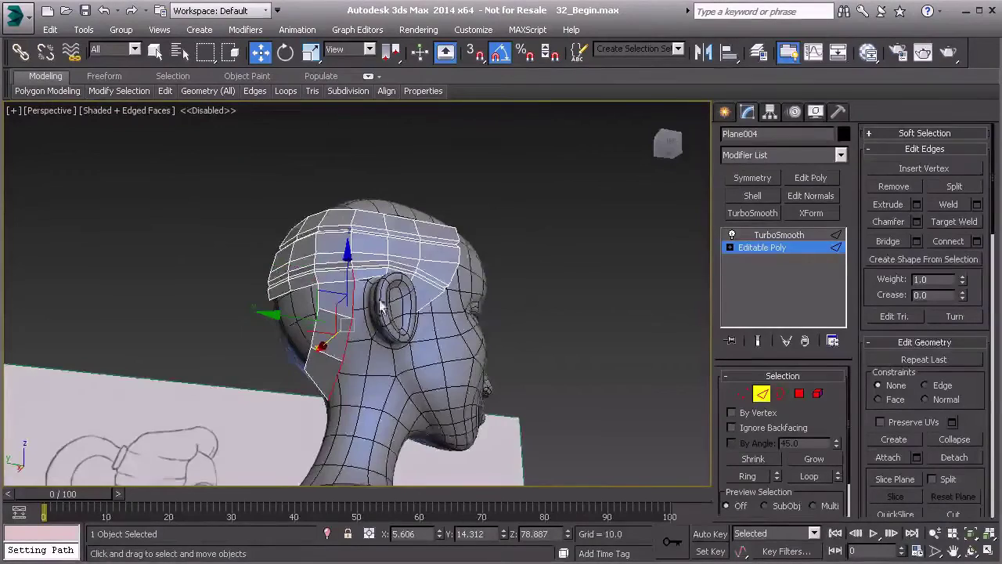
pyautogui.scroll(2, 364, 278)
pyautogui.moveTo(358, 280)
pyautogui.keyDown('alt'); pyautogui.mouseDown(button='middle')
pyautogui.moveTo(374, 274)
pyautogui.moveTo(343, 269)
pyautogui.mouseUp(button='middle'); pyautogui.keyUp('alt')
pyautogui.moveTo(333, 352)
pyautogui.keyDown('alt'); pyautogui.mouseDown(button='middle')
pyautogui.moveTo(347, 350)
pyautogui.moveTo(346, 338)
pyautogui.mouseUp(button='middle'); pyautogui.keyUp('alt')
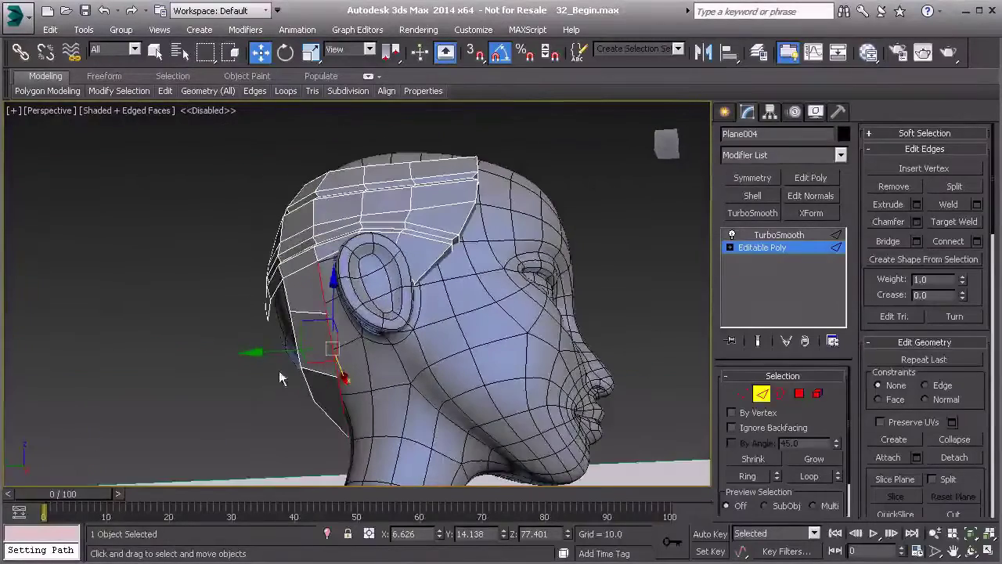
pyautogui.moveTo(282, 353); pyautogui.dragTo(286, 352)
pyautogui.keyDown('alt'); pyautogui.moveTo(279, 350); pyautogui.dragTo(344, 330, button='middle'); pyautogui.keyUp('alt')
pyautogui.scroll(5, 346, 326)
pyautogui.moveTo(351, 290)
pyautogui.keyDown('alt'); pyautogui.mouseDown(button='middle')
pyautogui.moveTo(395, 293)
pyautogui.moveTo(352, 336)
pyautogui.moveTo(318, 351)
pyautogui.moveTo(291, 342)
pyautogui.moveTo(429, 377)
pyautogui.moveTo(395, 323)
pyautogui.moveTo(369, 316)
pyautogui.moveTo(365, 277)
pyautogui.moveTo(354, 291)
pyautogui.mouseUp(button='middle'); pyautogui.keyUp('alt')
pyautogui.scroll(2, 365, 277)
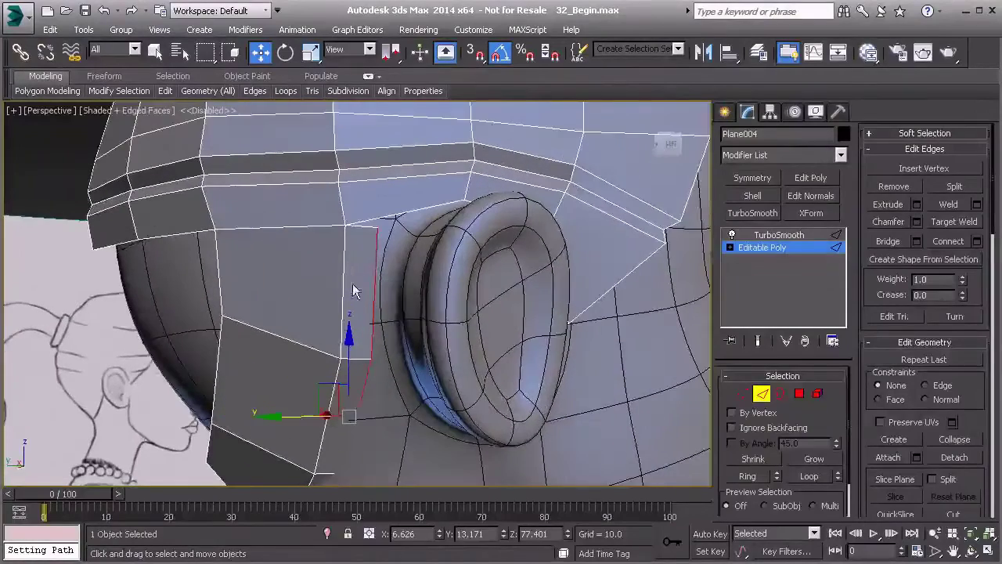
# Move the top vertex of the narrow extruded border inward, close to the cap's corner behind the ear.
pyautogui.press('1')
pyautogui.click(377, 230)
pyautogui.keyDown('alt'); pyautogui.moveTo(388, 261); pyautogui.dragTo(335, 245, button='middle'); pyautogui.keyUp('alt')
pyautogui.moveTo(321, 250); pyautogui.dragTo(320, 249)
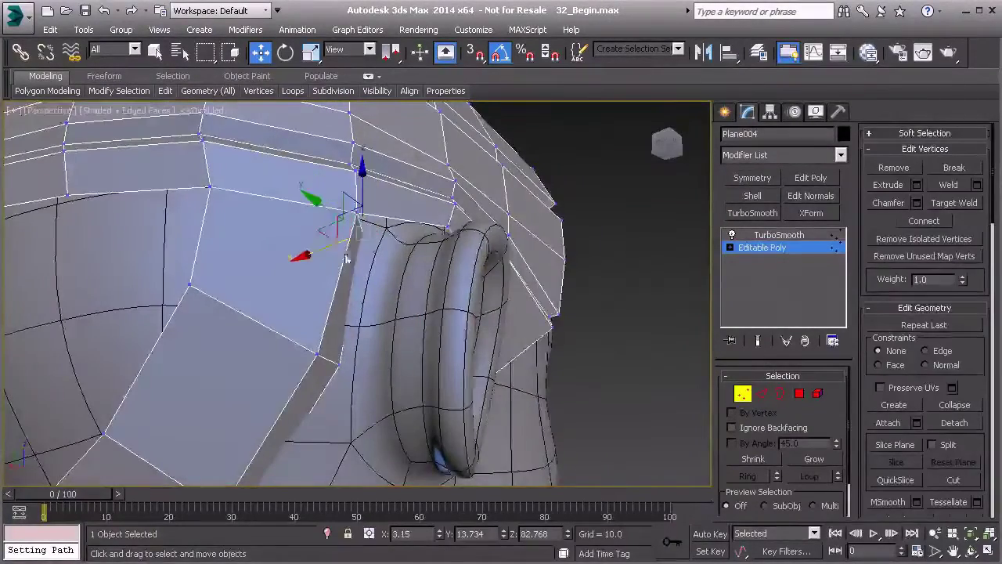
pyautogui.keyDown('alt'); pyautogui.moveTo(320, 249); pyautogui.dragTo(337, 247, button='middle'); pyautogui.keyUp('alt')
# Extrude the cap's lower edges above the ear inward toward the head.
pyautogui.press('2')
pyautogui.click(399, 217)
pyautogui.moveTo(446, 233)
pyautogui.keyDown('alt'); pyautogui.mouseDown(button='middle')
pyautogui.moveTo(449, 250)
pyautogui.moveTo(460, 232)
pyautogui.moveTo(433, 237)
pyautogui.moveTo(436, 228)
pyautogui.mouseUp(button='middle'); pyautogui.keyUp('alt')
pyautogui.keyDown('ctrl'); pyautogui.click(460, 223); pyautogui.keyUp('ctrl')
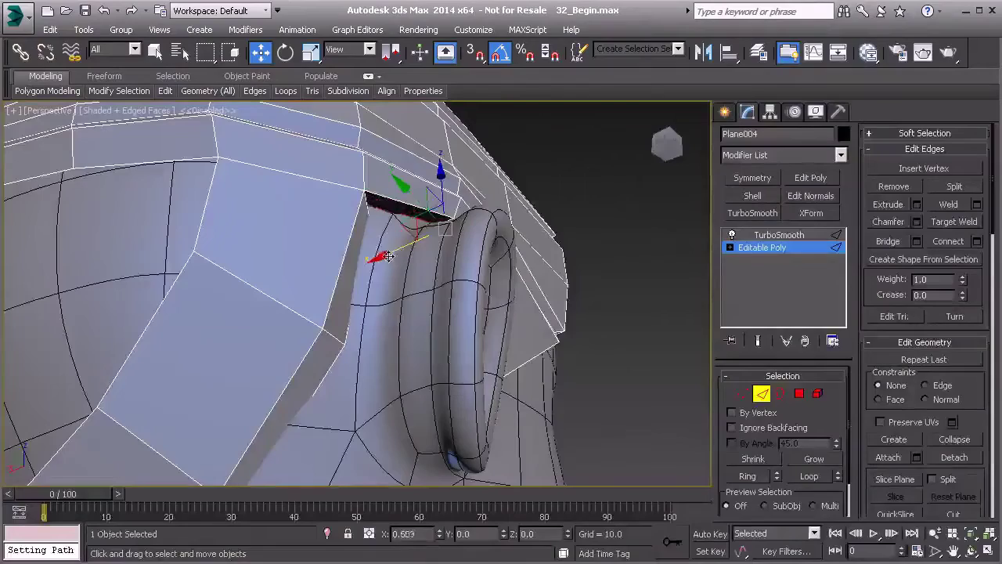
pyautogui.keyDown('alt'); pyautogui.moveTo(377, 252); pyautogui.dragTo(339, 290, button='middle'); pyautogui.keyUp('alt')
# Target weld the narrow border's top vertex to the adjacent vertex of the inward border above the ear.
pyautogui.press('F3')
pyautogui.press('1')
pyautogui.click(348, 257)
pyautogui.keyDown('alt'); pyautogui.moveTo(339, 291); pyautogui.dragTo(376, 287, button='middle'); pyautogui.keyUp('alt')
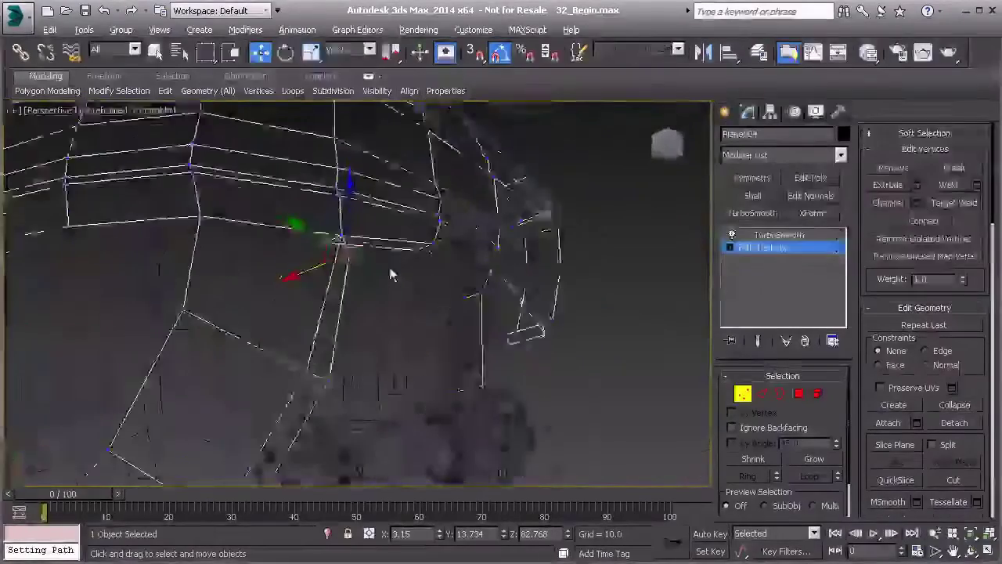
pyautogui.rightClick(375, 286)
pyautogui.click(352, 365)
pyautogui.click(325, 239)
pyautogui.click(350, 254)
pyautogui.rightClick(351, 256)
pyautogui.keyDown('alt'); pyautogui.moveTo(353, 260); pyautogui.dragTo(358, 284, button='middle'); pyautogui.keyUp('alt')
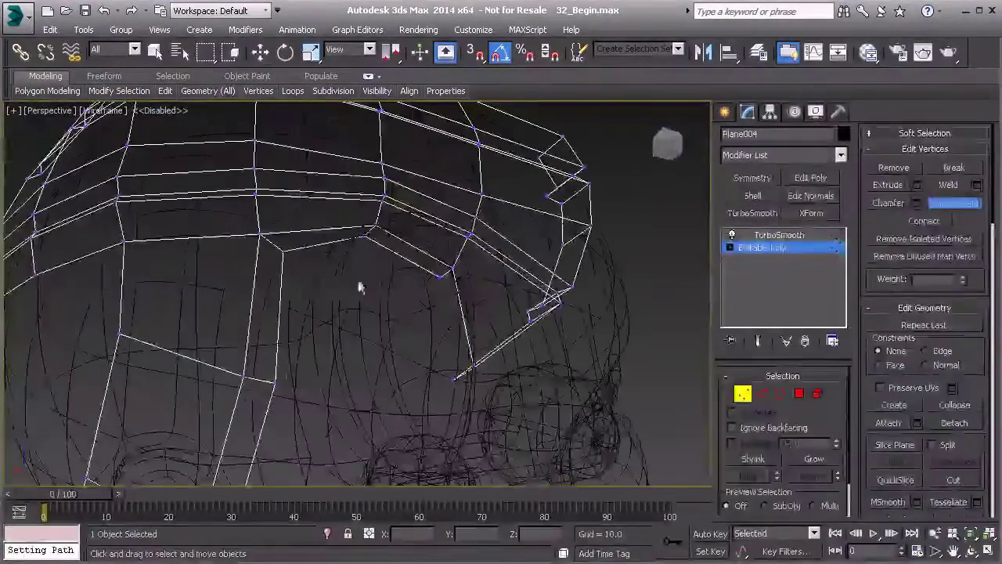
pyautogui.click(282, 251)
pyautogui.keyDown('alt'); pyautogui.moveTo(450, 290); pyautogui.dragTo(387, 271, button='middle'); pyautogui.keyUp('alt')
# Select the short inner border edges above the ear and at the tip of the sideburn.
pyautogui.press('2')
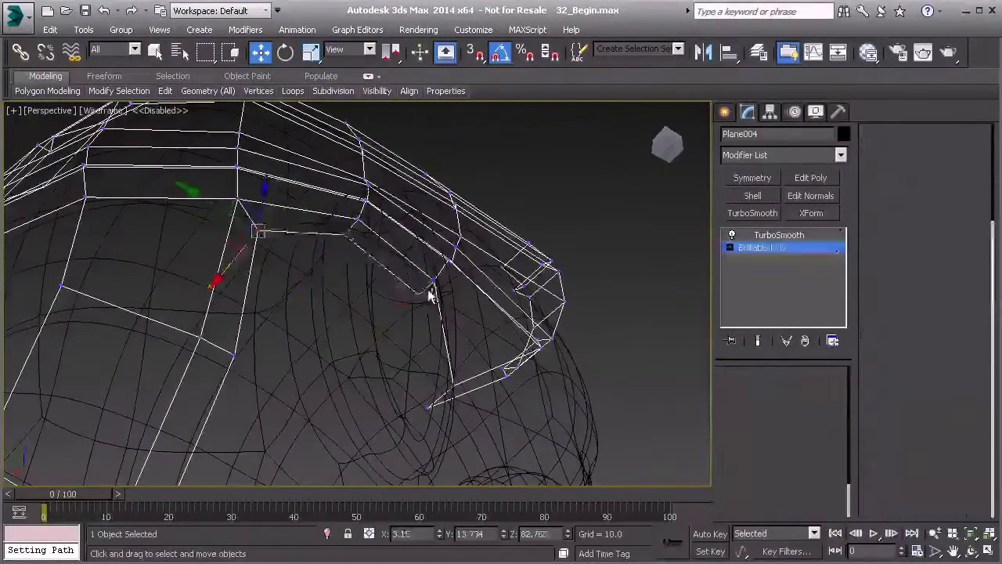
pyautogui.click(429, 288)
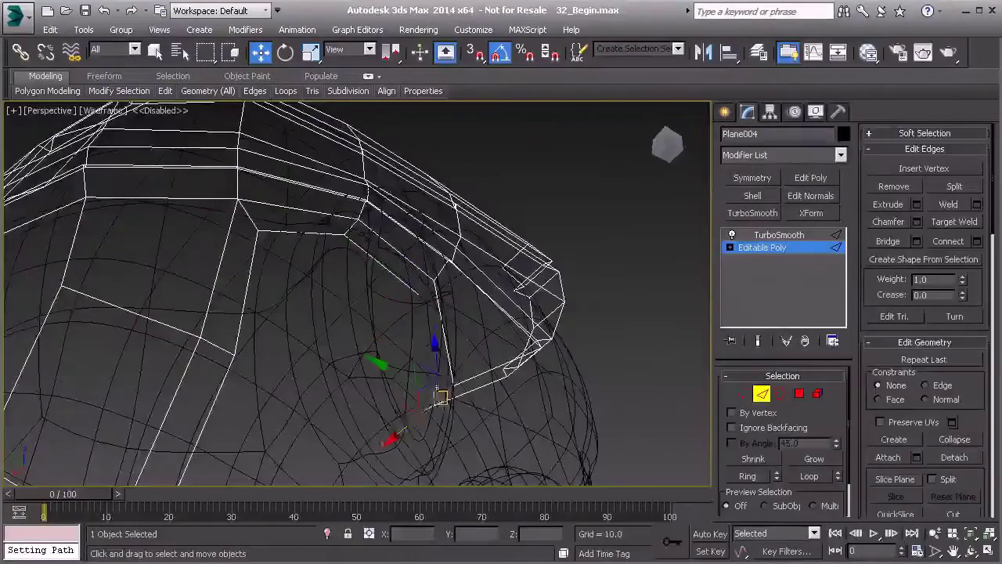
pyautogui.press('F3')
pyautogui.moveTo(420, 344)
pyautogui.keyDown('alt'); pyautogui.mouseDown(button='middle')
pyautogui.moveTo(359, 371)
pyautogui.moveTo(274, 362)
pyautogui.moveTo(474, 363)
pyautogui.moveTo(444, 335)
pyautogui.moveTo(330, 351)
pyautogui.moveTo(451, 364)
pyautogui.moveTo(505, 384)
pyautogui.moveTo(558, 380)
pyautogui.moveTo(566, 358)
pyautogui.moveTo(384, 306)
pyautogui.mouseUp(button='middle'); pyautogui.keyUp('alt')
pyautogui.press('F3')
pyautogui.click(417, 284)
pyautogui.moveTo(455, 370)
pyautogui.keyDown('alt'); pyautogui.mouseDown(button='middle')
pyautogui.moveTo(347, 323)
pyautogui.moveTo(357, 334)
pyautogui.mouseUp(button='middle'); pyautogui.keyUp('alt')
pyautogui.press('F3')
pyautogui.moveTo(398, 308)
pyautogui.keyDown('alt'); pyautogui.mouseDown(button='middle')
pyautogui.moveTo(333, 330)
pyautogui.moveTo(279, 302)
pyautogui.moveTo(324, 313)
pyautogui.moveTo(310, 299)
pyautogui.mouseUp(button='middle'); pyautogui.keyUp('alt')
pyautogui.scroll(-4, 279, 304)
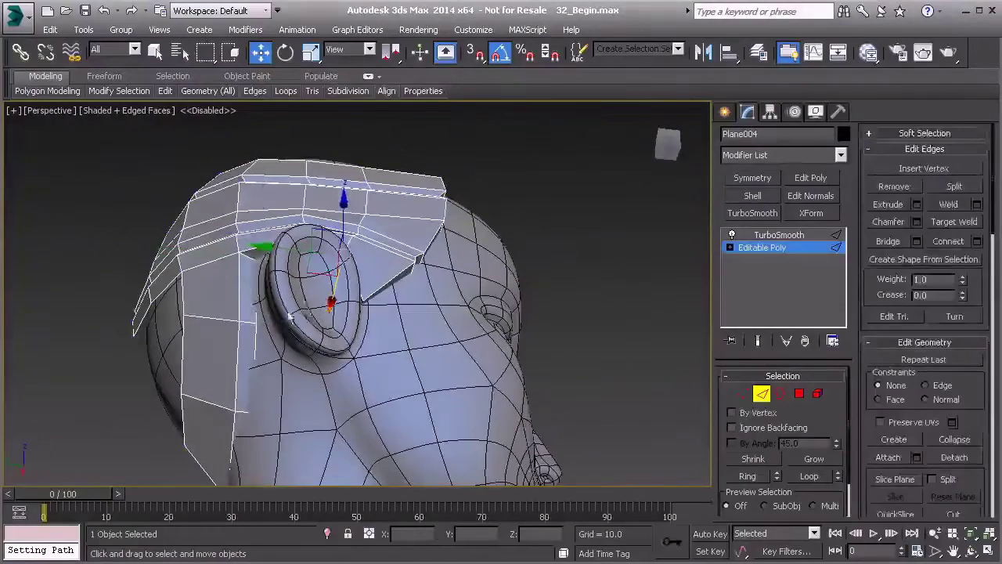
# Move the narrow border's middle vertex behind the ear inward so that it sinks into the head.
pyautogui.press('1')
pyautogui.keyDown('alt'); pyautogui.moveTo(253, 321); pyautogui.dragTo(295, 354, button='middle'); pyautogui.keyUp('alt')
pyautogui.keyDown('alt'); pyautogui.moveTo(238, 317); pyautogui.dragTo(376, 380, button='middle'); pyautogui.keyUp('alt')
pyautogui.keyDown('alt'); pyautogui.moveTo(375, 311); pyautogui.dragTo(574, 311, button='middle'); pyautogui.keyUp('alt')
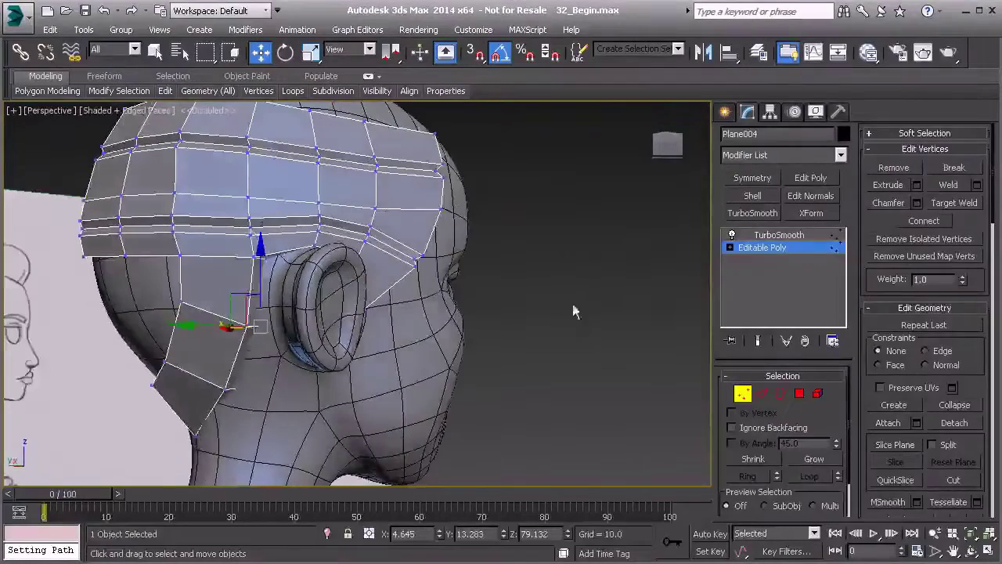
# Return to the TurboSmooth level, deselect the hair cap and examine its smoothed shape around the ear.
pyautogui.click(784, 252)
pyautogui.click(771, 237)
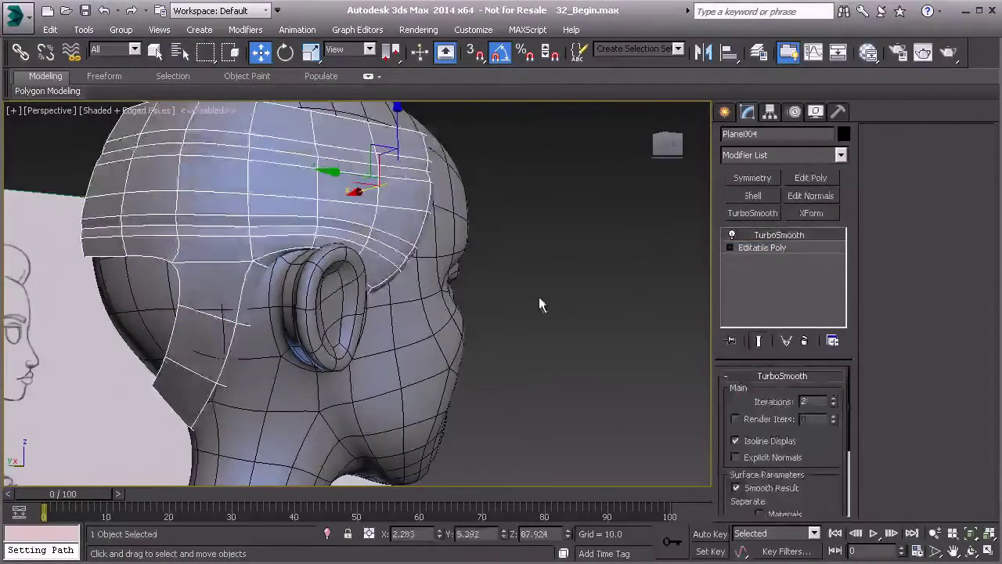
pyautogui.click(526, 304)
pyautogui.scroll(-3, 517, 310)
pyautogui.keyDown('alt'); pyautogui.moveTo(459, 321); pyautogui.dragTo(423, 336, button='middle'); pyautogui.keyUp('alt')
pyautogui.moveTo(416, 293); pyautogui.dragTo(408, 266, button='middle')
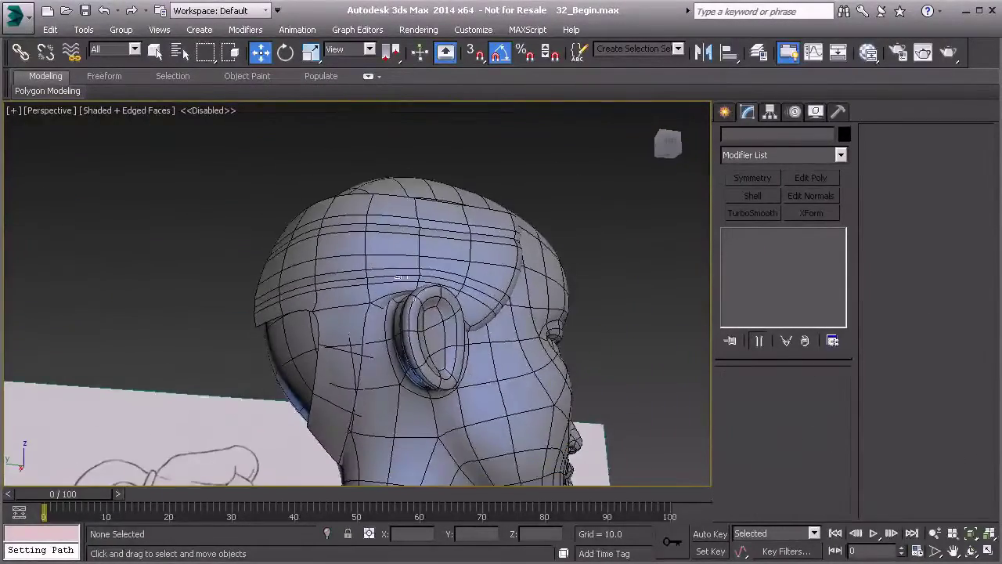
pyautogui.scroll(2, 376, 347)
pyautogui.keyDown('alt'); pyautogui.moveTo(376, 347); pyautogui.dragTo(461, 349, button='middle'); pyautogui.keyUp('alt')
pyautogui.click(288, 356)
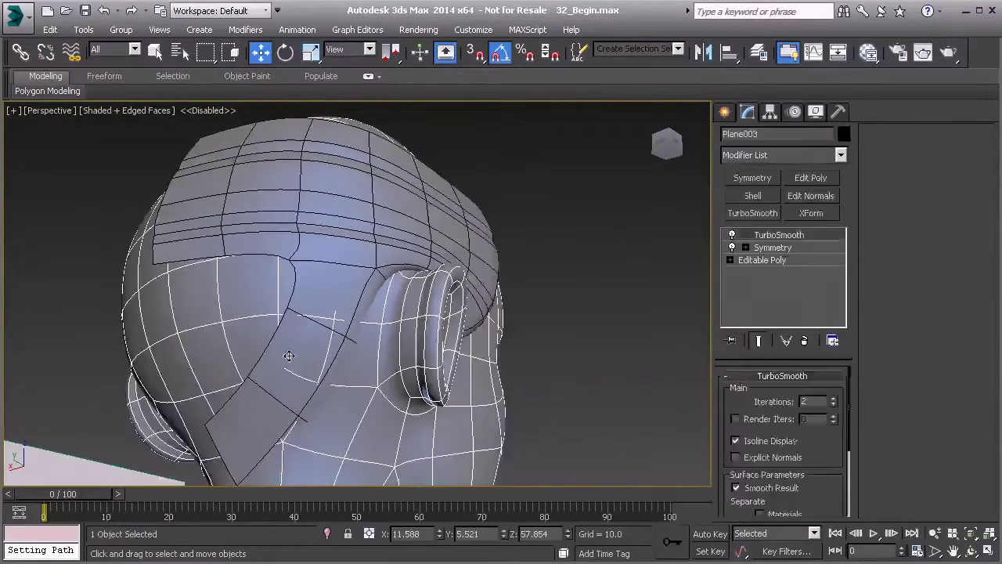
pyautogui.click(763, 259)
pyautogui.press('2')
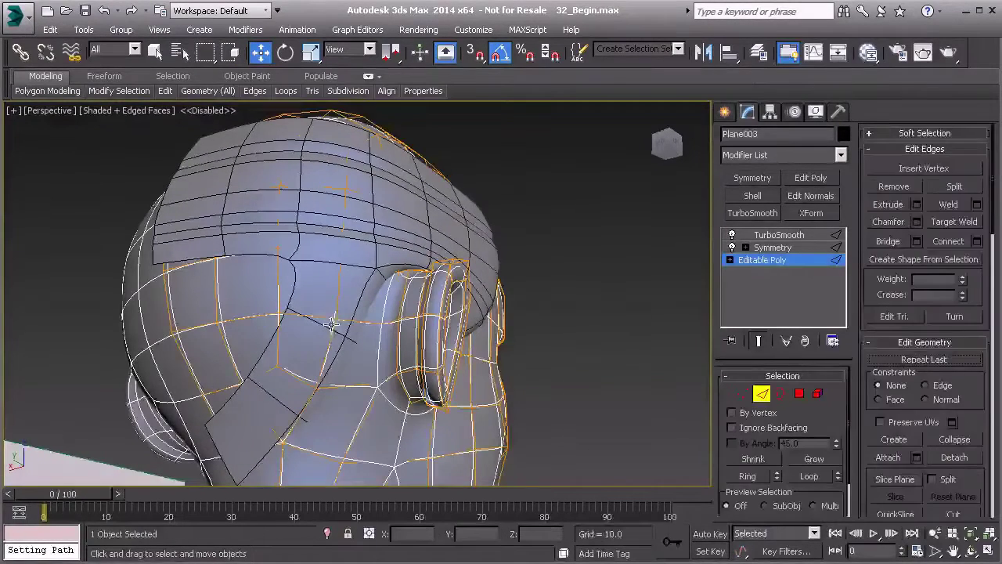
pyautogui.press('2')
# Reselect the hair cap and enable the smoothed end result while editing its Editable Poly edges.
pyautogui.click(342, 252)
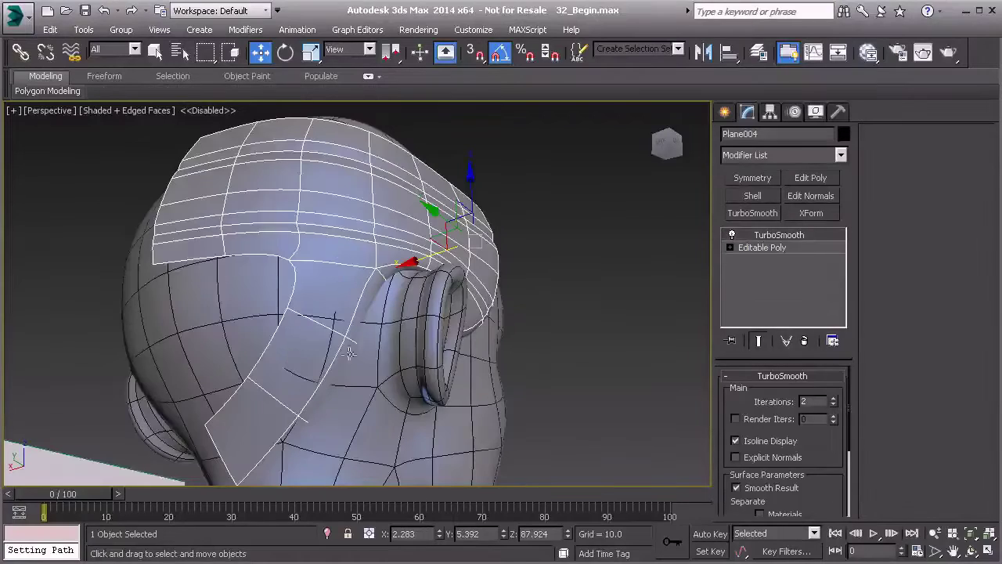
pyautogui.click(739, 251)
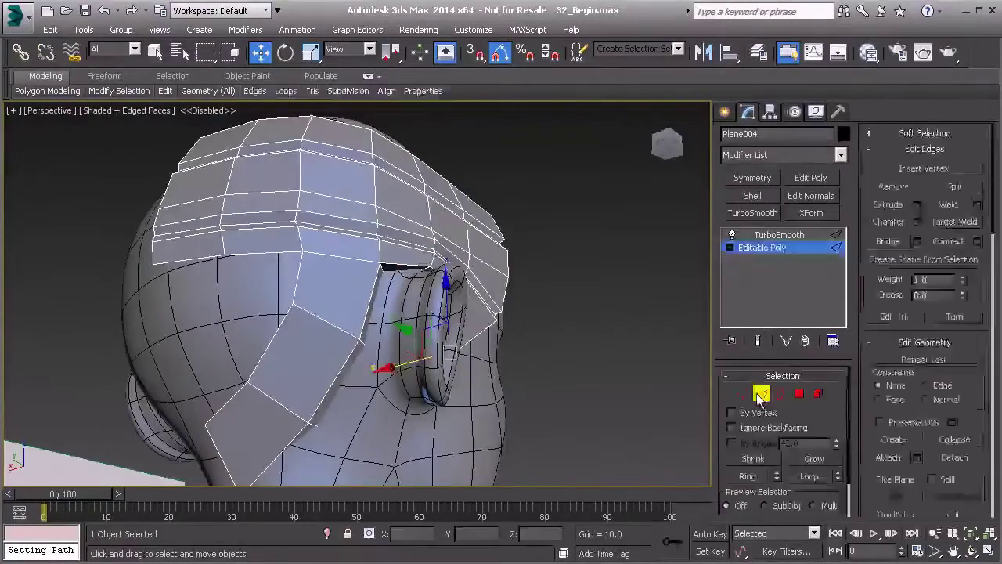
pyautogui.click(757, 339)
pyautogui.keyDown('alt'); pyautogui.moveTo(319, 322); pyautogui.dragTo(350, 317, button='middle'); pyautogui.keyUp('alt')
pyautogui.click(352, 318)
pyautogui.click(372, 290)
pyautogui.click(768, 249)
pyautogui.press('2')
# Shift the strip's two cross edges behind the ear sideways to refine the smoothed shape.
pyautogui.click(357, 318)
pyautogui.moveTo(309, 340); pyautogui.dragTo(318, 340)
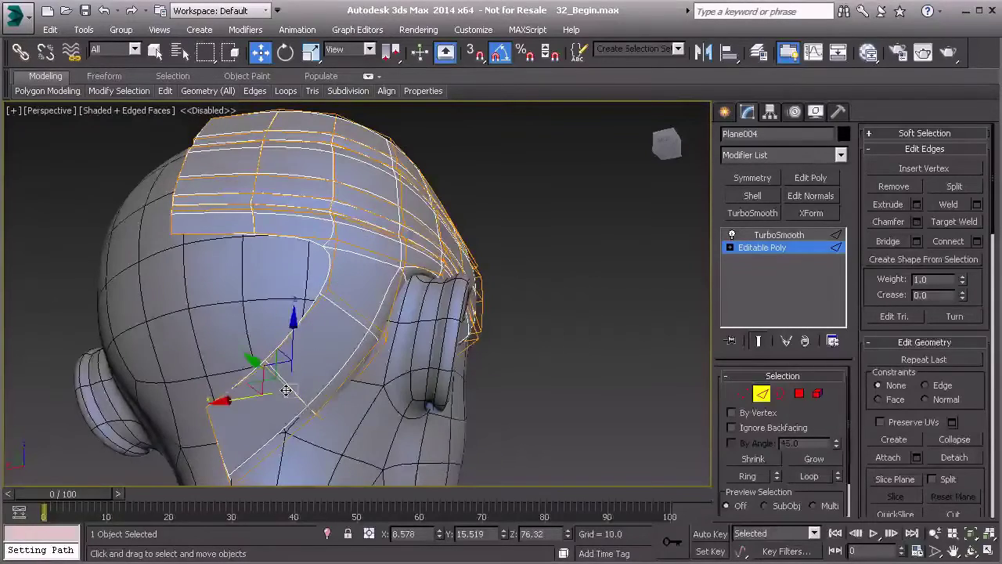
pyautogui.doubleClick(287, 389)
pyautogui.moveTo(259, 411); pyautogui.dragTo(260, 411)
# Raise the strip's end edge at the nape and move it backward off the neck.
pyautogui.keyDown('alt'); pyautogui.moveTo(376, 401); pyautogui.dragTo(277, 303, button='middle'); pyautogui.keyUp('alt')
pyautogui.keyDown('alt'); pyautogui.moveTo(291, 390); pyautogui.dragTo(399, 405, button='middle'); pyautogui.keyUp('alt')
pyautogui.moveTo(226, 332); pyautogui.dragTo(228, 311)
pyautogui.keyDown('alt'); pyautogui.moveTo(260, 343); pyautogui.dragTo(206, 333, button='middle'); pyautogui.keyUp('alt')
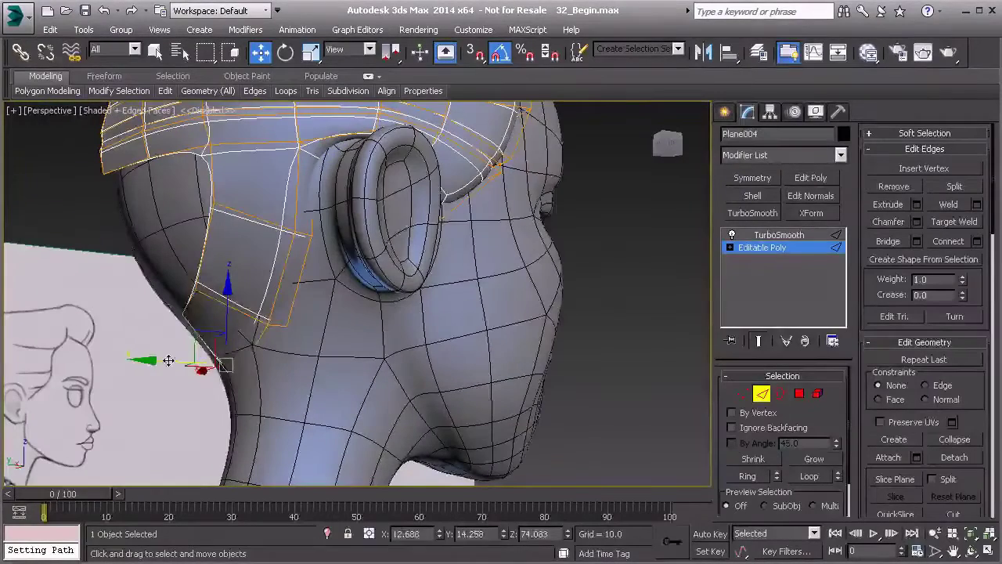
pyautogui.moveTo(171, 358); pyautogui.dragTo(159, 364)
pyautogui.moveTo(225, 336); pyautogui.dragTo(194, 314)
# Move the lowest vertex of the strip's end edge backward, clear of the neck surface.
pyautogui.keyDown('alt'); pyautogui.moveTo(196, 315); pyautogui.dragTo(146, 364, button='middle'); pyautogui.keyUp('alt')
pyautogui.keyDown('alt'); pyautogui.moveTo(248, 346); pyautogui.dragTo(228, 359, button='middle'); pyautogui.keyUp('alt')
pyautogui.press('1')
pyautogui.click(251, 430)
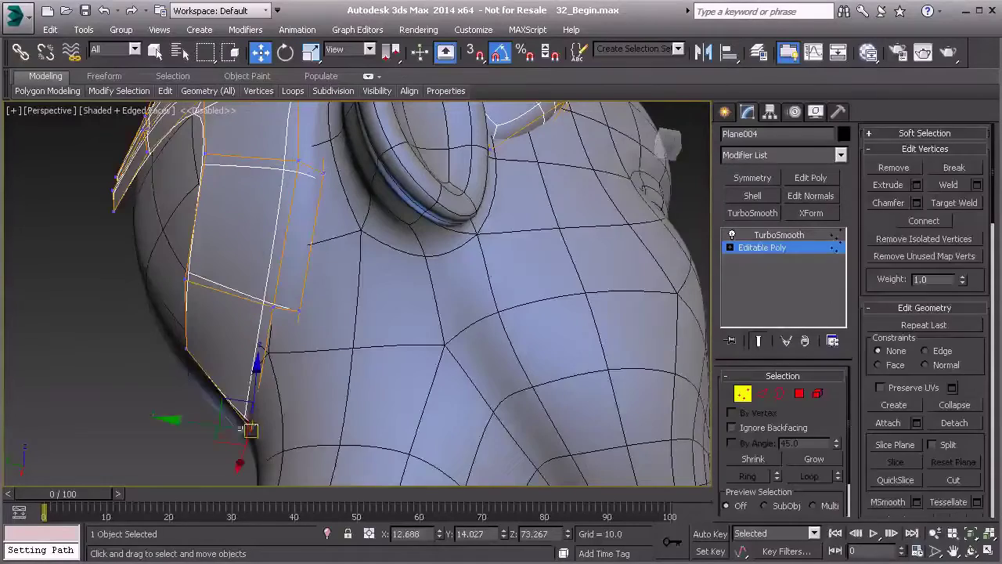
pyautogui.moveTo(189, 421); pyautogui.dragTo(177, 420)
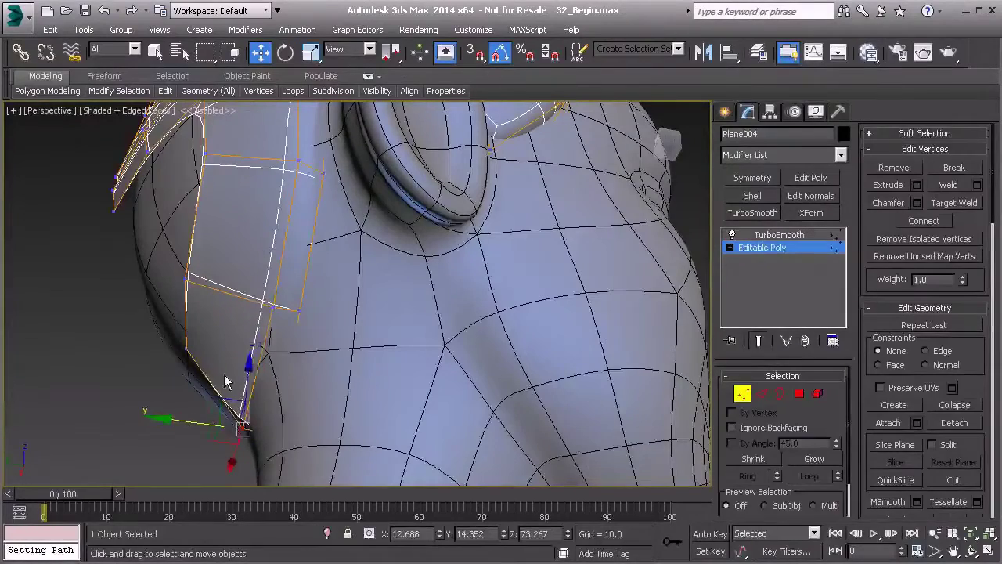
# Move the strip vertex above the nape slightly backward, and deselect the hair cap to check the smoothed shape.
pyautogui.click(271, 307)
pyautogui.moveTo(226, 301); pyautogui.dragTo(218, 300)
pyautogui.keyDown('alt'); pyautogui.moveTo(218, 306); pyautogui.dragTo(266, 370, button='middle'); pyautogui.keyUp('alt')
pyautogui.scroll(-2, 267, 371)
pyautogui.click(774, 236)
pyautogui.click(631, 276)
pyautogui.scroll(-2, 501, 316)
pyautogui.keyDown('alt'); pyautogui.moveTo(446, 316); pyautogui.dragTo(268, 248, button='middle'); pyautogui.keyUp('alt')
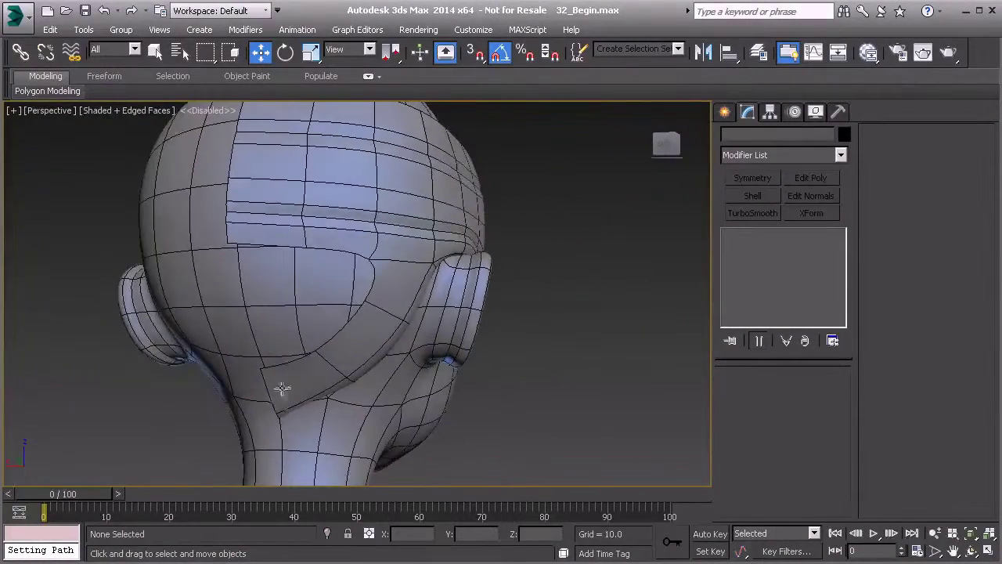
# Bridge the hair cap's lower rear edge to the strip's edge at the nape to close the back.
pyautogui.click(415, 299)
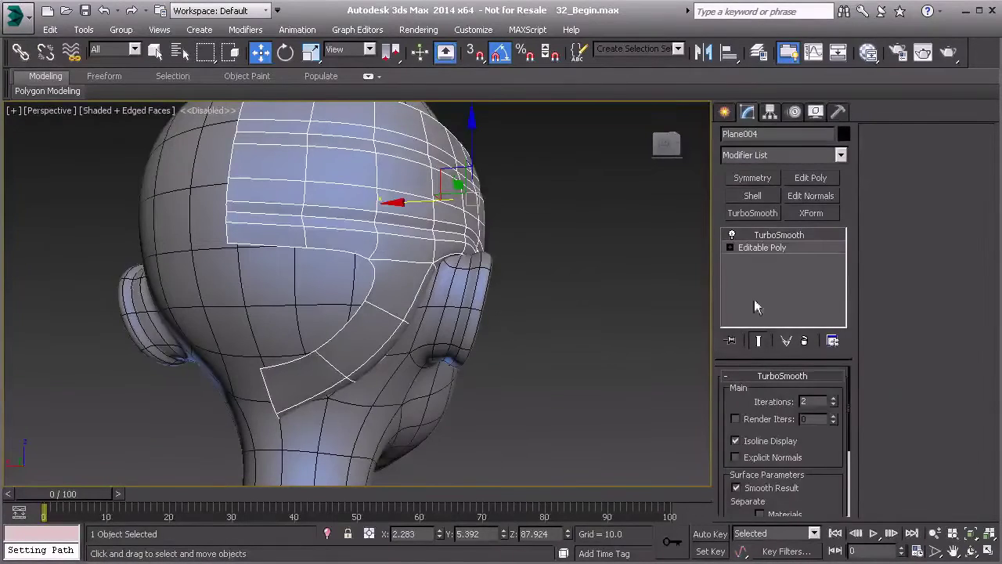
pyautogui.click(763, 249)
pyautogui.press('2')
pyautogui.moveTo(484, 358); pyautogui.dragTo(534, 350, button='middle')
pyautogui.click(336, 241)
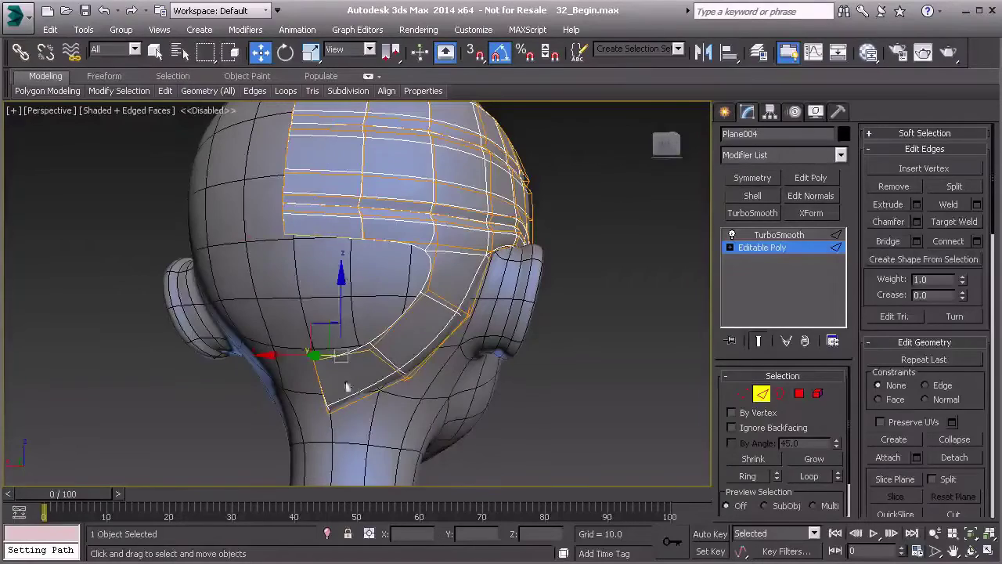
pyautogui.click(918, 240)
pyautogui.keyDown('alt'); pyautogui.moveTo(327, 340); pyautogui.dragTo(318, 357, button='middle'); pyautogui.keyUp('alt')
# Cap the open border of the hole left behind the ear.
pyautogui.click(461, 338)
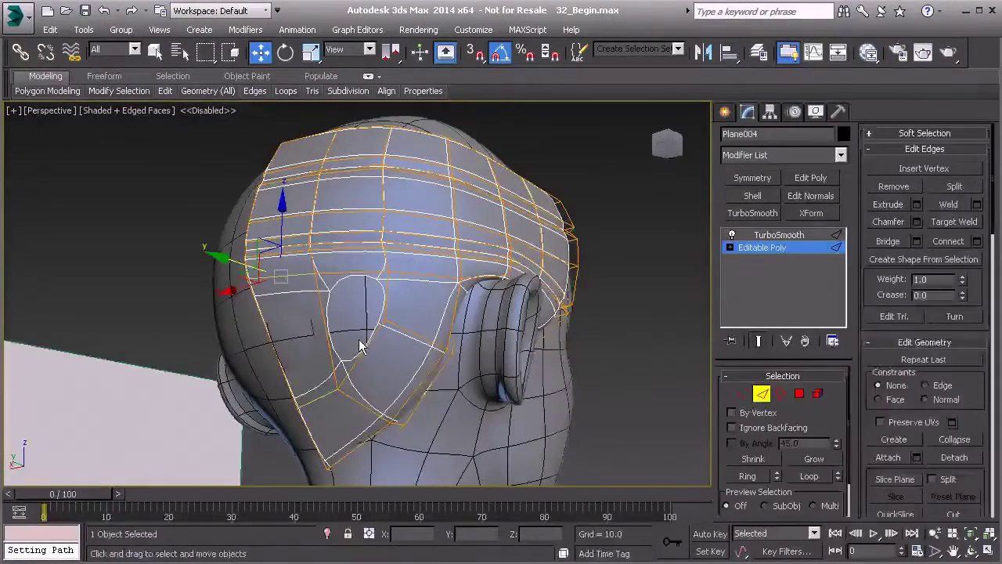
pyautogui.press('3')
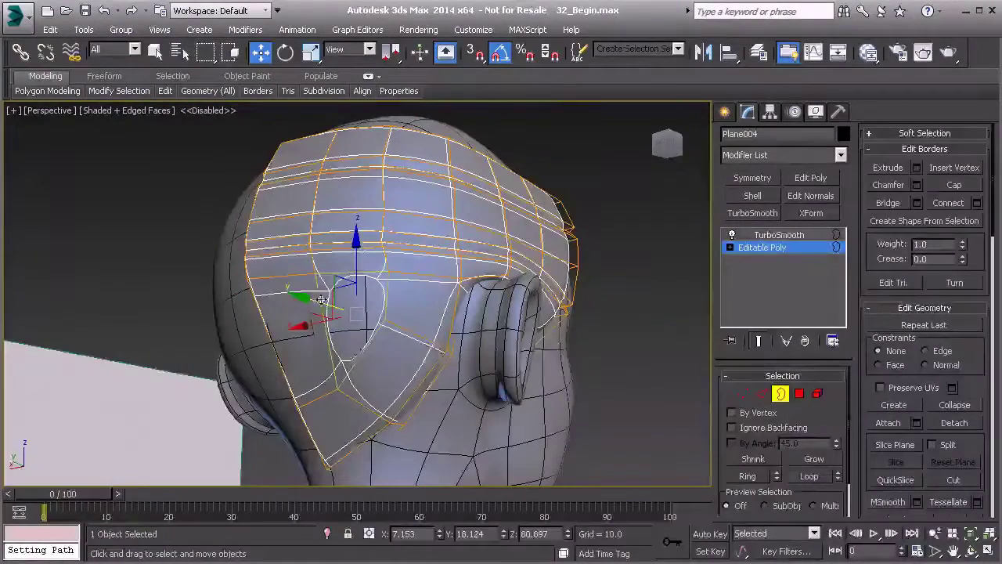
pyautogui.click(953, 189)
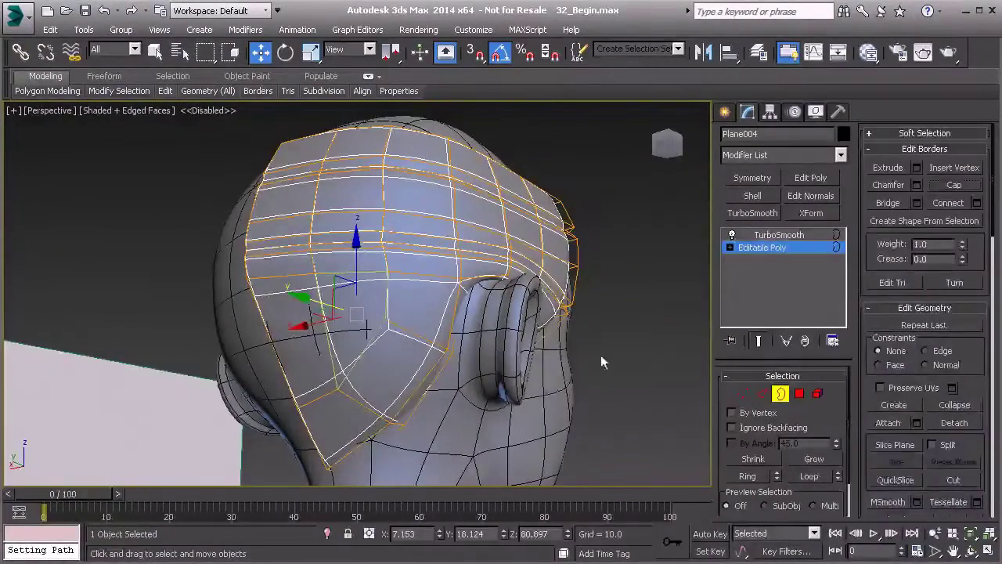
# Move the inner vertex of the filled patch behind the ear slightly forward and down.
pyautogui.press('1')
pyautogui.click(384, 321)
pyautogui.keyDown('alt'); pyautogui.moveTo(384, 322); pyautogui.dragTo(346, 351, button='middle'); pyautogui.keyUp('alt')
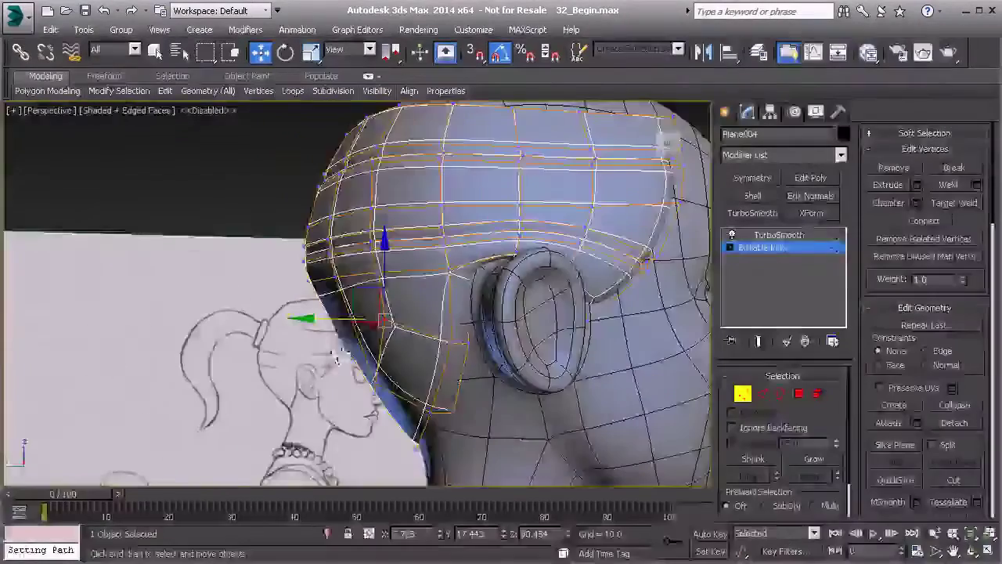
pyautogui.moveTo(338, 319); pyautogui.dragTo(348, 320)
pyautogui.keyDown('alt'); pyautogui.moveTo(370, 315); pyautogui.dragTo(414, 302, button='middle'); pyautogui.keyUp('alt')
pyautogui.moveTo(394, 272); pyautogui.dragTo(393, 287)
pyautogui.keyDown('alt'); pyautogui.moveTo(374, 341); pyautogui.dragTo(326, 358, button='middle'); pyautogui.keyUp('alt')
# Move the lower patch vertex near the nape backward and upward, off the head surface.
pyautogui.click(333, 377)
pyautogui.keyDown('alt'); pyautogui.moveTo(364, 389); pyautogui.dragTo(309, 384, button='middle'); pyautogui.keyUp('alt')
pyautogui.moveTo(289, 382); pyautogui.dragTo(279, 383)
pyautogui.moveTo(302, 351); pyautogui.dragTo(285, 331)
pyautogui.keyDown('alt'); pyautogui.moveTo(324, 365); pyautogui.dragTo(322, 362, button='middle'); pyautogui.keyUp('alt')
# Reposition the rear nape vertices in the left view to follow the contour of the back of the head.
pyautogui.press('f')
pyautogui.scroll(-3, 324, 367)
pyautogui.press('l')
pyautogui.moveTo(369, 306); pyautogui.dragTo(493, 156, button='middle')
pyautogui.scroll(3, 429, 304)
pyautogui.scroll(2, 421, 271)
pyautogui.moveTo(370, 262); pyautogui.dragTo(401, 296)
pyautogui.moveTo(429, 254); pyautogui.dragTo(399, 228)
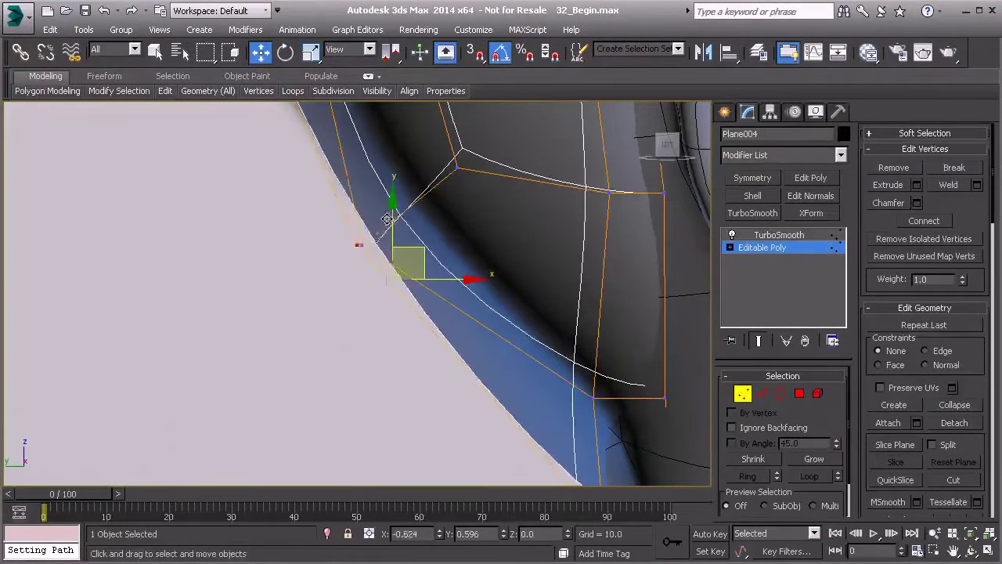
pyautogui.moveTo(383, 220); pyautogui.dragTo(388, 315, button='middle')
pyautogui.scroll(-2, 388, 315)
pyautogui.scroll(-2, 389, 331)
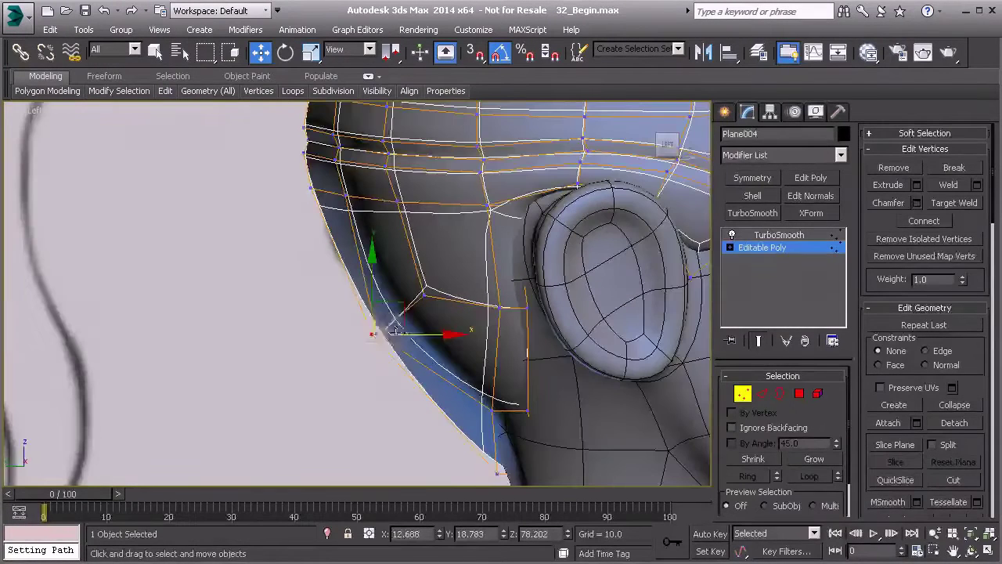
pyautogui.moveTo(399, 321); pyautogui.dragTo(422, 287)
# Nudge the lower hair cap vertex behind the ear slightly backward, away from the head surface.
pyautogui.press('p')
pyautogui.scroll(-4, 402, 320)
pyautogui.keyDown('alt'); pyautogui.moveTo(418, 330); pyautogui.dragTo(472, 365, button='middle'); pyautogui.keyUp('alt')
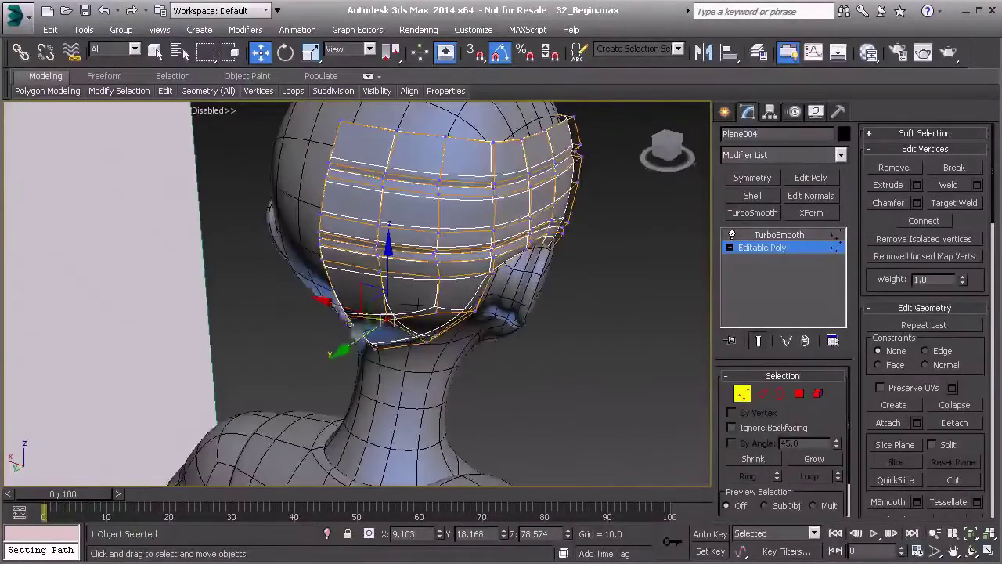
pyautogui.click(436, 312)
pyautogui.keyDown('alt'); pyautogui.moveTo(475, 311); pyautogui.dragTo(392, 299, button='middle'); pyautogui.keyUp('alt')
pyautogui.moveTo(393, 297); pyautogui.dragTo(394, 298)
pyautogui.moveTo(310, 346); pyautogui.dragTo(306, 350)
pyautogui.moveTo(418, 340)
pyautogui.keyDown('alt'); pyautogui.mouseDown(button='middle')
pyautogui.moveTo(575, 305)
pyautogui.moveTo(549, 302)
pyautogui.moveTo(541, 220)
pyautogui.moveTo(582, 300)
pyautogui.moveTo(394, 385)
pyautogui.moveTo(488, 379)
pyautogui.moveTo(432, 365)
pyautogui.moveTo(435, 341)
pyautogui.mouseUp(button='middle'); pyautogui.keyUp('alt')
# Examine the smoothed hair cap from the side and the back of the head.
pyautogui.click(763, 237)
pyautogui.click(658, 266)
pyautogui.scroll(-2, 607, 290)
pyautogui.scroll(3, 435, 341)
pyautogui.click(436, 341)
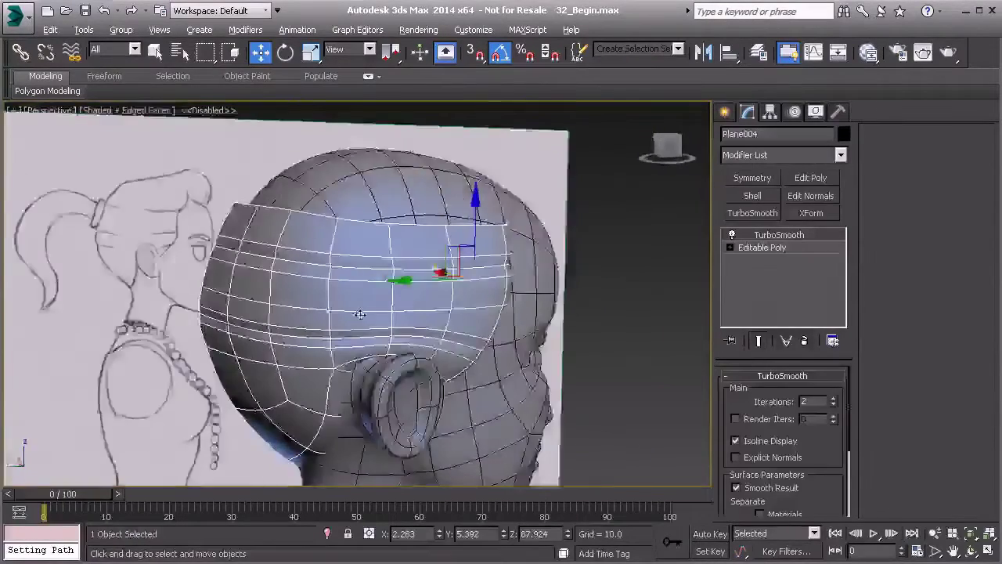
pyautogui.keyDown('alt'); pyautogui.moveTo(361, 314); pyautogui.dragTo(213, 273, button='middle'); pyautogui.keyUp('alt')
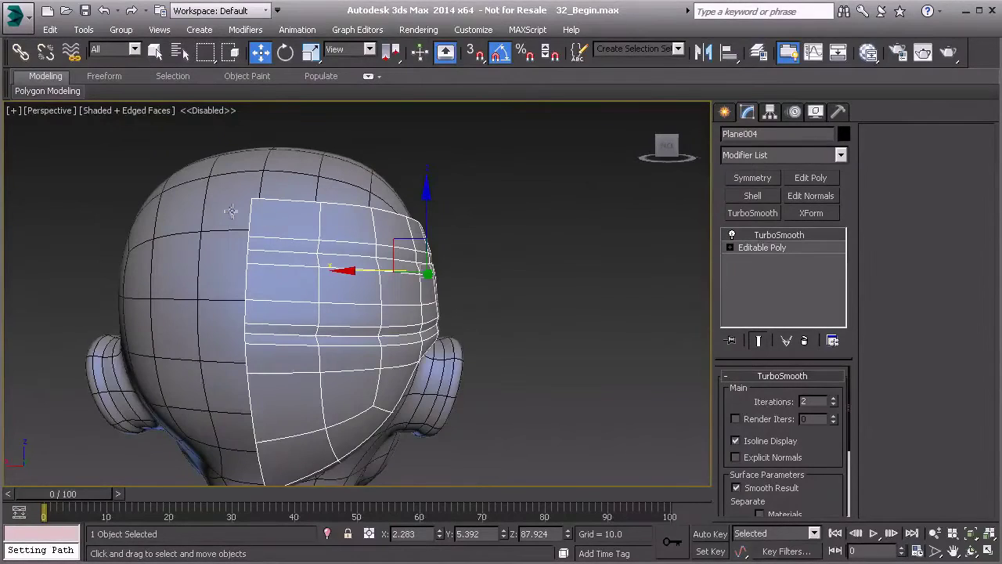
pyautogui.keyDown('alt'); pyautogui.moveTo(534, 285); pyautogui.dragTo(482, 296, button='middle'); pyautogui.keyUp('alt')
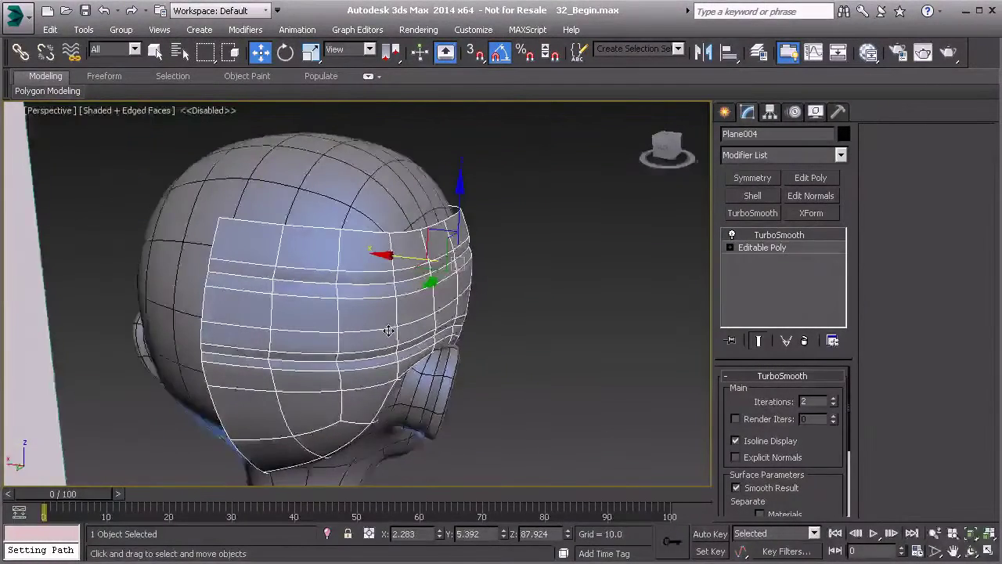
# Select the hair cap's centre-line vertices in the wireframe front view and scale them flat along X.
pyautogui.press('f')
pyautogui.scroll(-8, 328, 255)
pyautogui.press('F3')
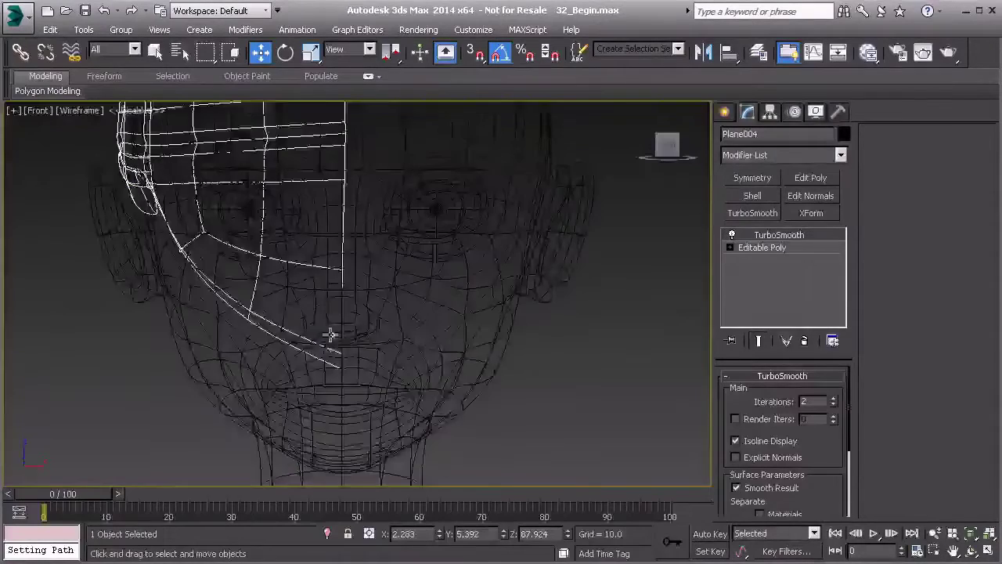
pyautogui.scroll(3, 381, 303)
pyautogui.click(746, 245)
pyautogui.moveTo(313, 314); pyautogui.dragTo(312, 250, button='middle')
pyautogui.click(736, 392)
pyautogui.moveTo(364, 282); pyautogui.dragTo(408, 298, button='middle')
pyautogui.moveTo(345, 162); pyautogui.dragTo(429, 460)
pyautogui.moveTo(452, 509); pyautogui.dragTo(452, 508)
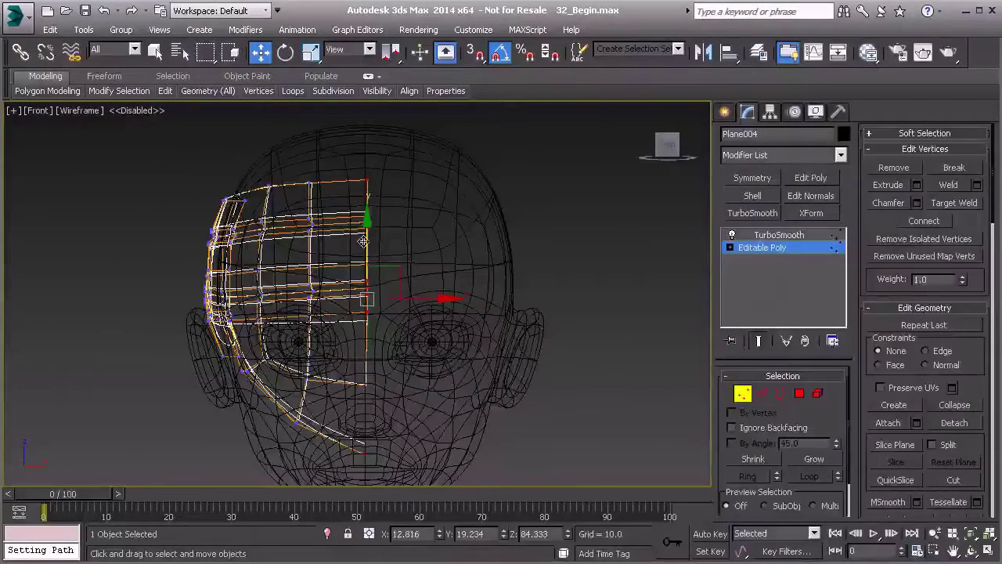
pyautogui.click(310, 52)
pyautogui.moveTo(458, 312); pyautogui.dragTo(310, 308)
pyautogui.moveTo(201, 315); pyautogui.dragTo(16, 314)
pyautogui.moveTo(973, 384); pyautogui.dragTo(970, 259)
# Try Make Planar along X on the centre-line vertices, and undo the last change.
pyautogui.click(942, 395)
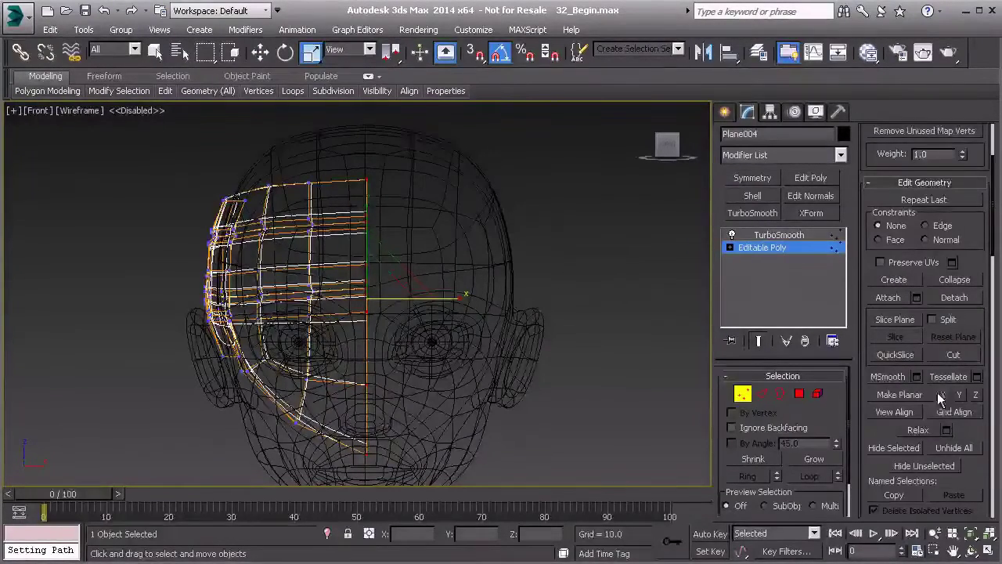
pyautogui.scroll(3, 671, 363)
pyautogui.press('F3')
pyautogui.keyDown('alt'); pyautogui.moveTo(404, 330); pyautogui.dragTo(623, 371, button='middle'); pyautogui.keyUp('alt')
pyautogui.hotkey('ctrl', 'z')
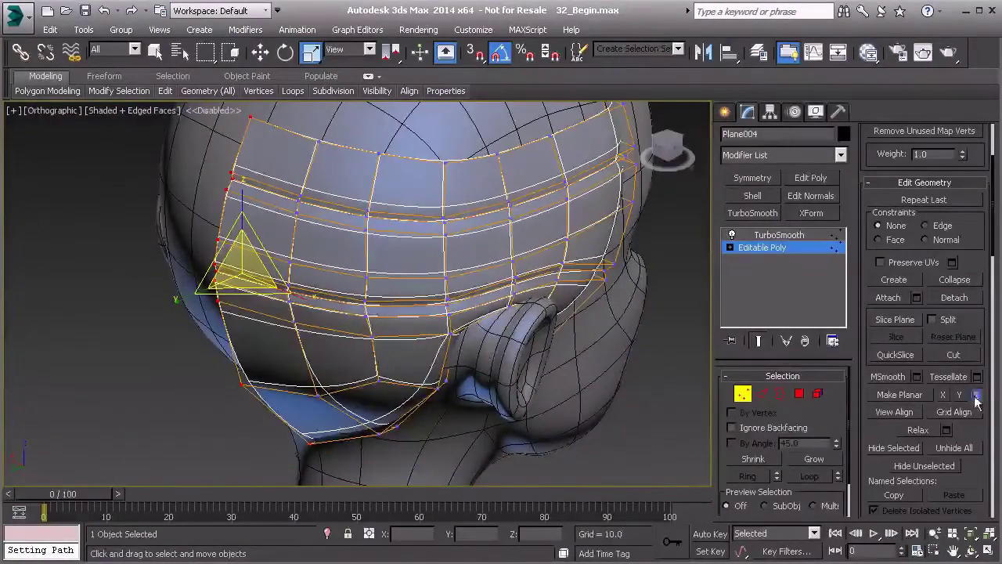
pyautogui.keyDown('alt'); pyautogui.moveTo(462, 346); pyautogui.dragTo(259, 342, button='middle'); pyautogui.keyUp('alt')
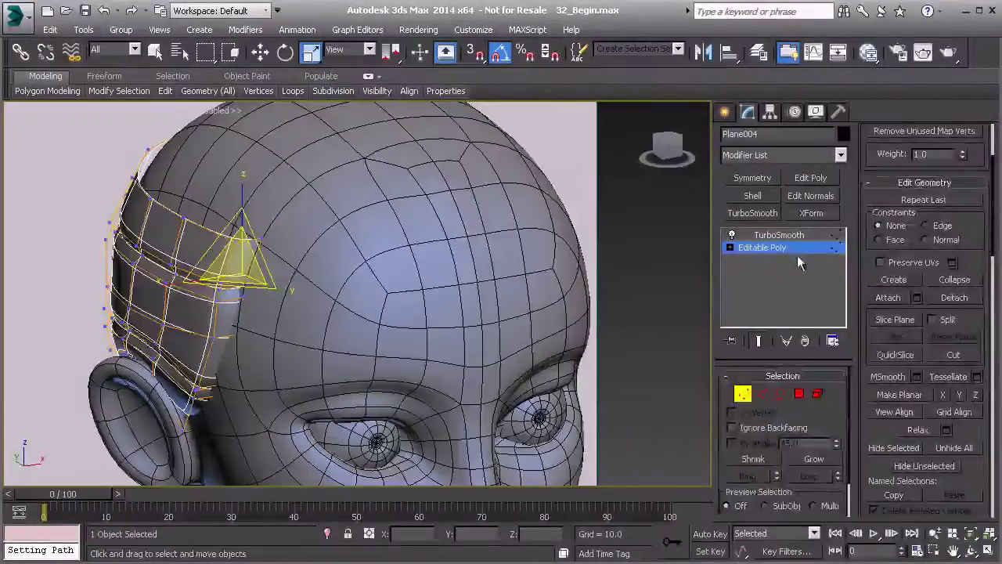
# Try mirroring the hair cap with a Symmetry modifier beneath TurboSmooth, using Z as the mirror axis.
pyautogui.click(786, 244)
pyautogui.keyDown('alt'); pyautogui.moveTo(501, 291); pyautogui.dragTo(646, 296, button='middle'); pyautogui.keyUp('alt')
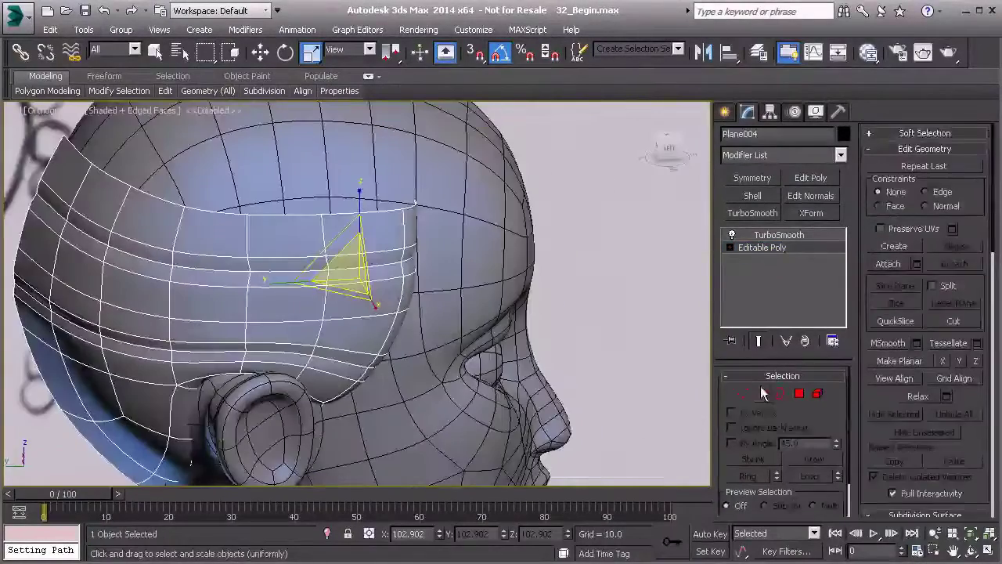
pyautogui.click(758, 393)
pyautogui.press('w')
pyautogui.moveTo(274, 283); pyautogui.dragTo(142, 262, button='middle')
pyautogui.click(132, 269)
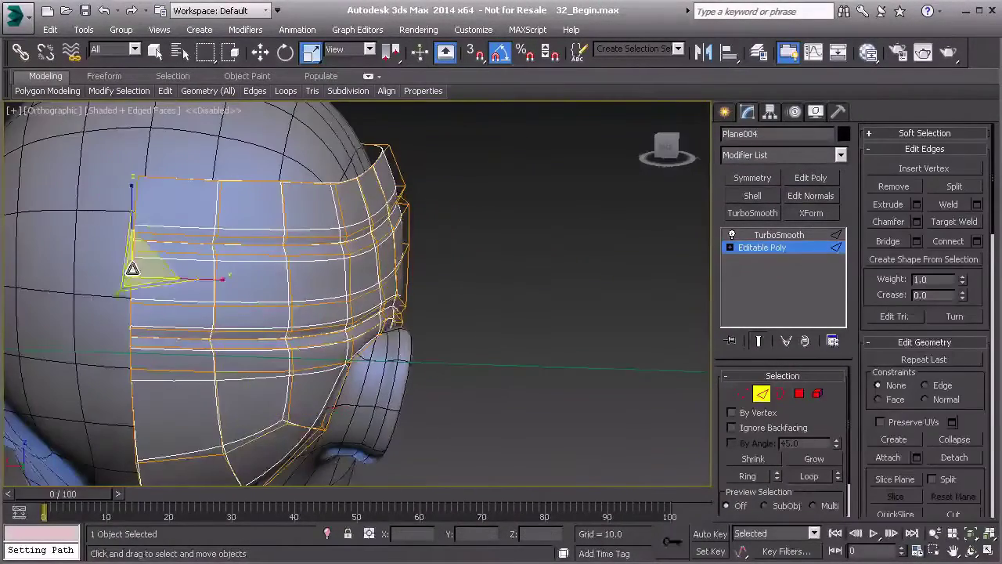
pyautogui.click(753, 177)
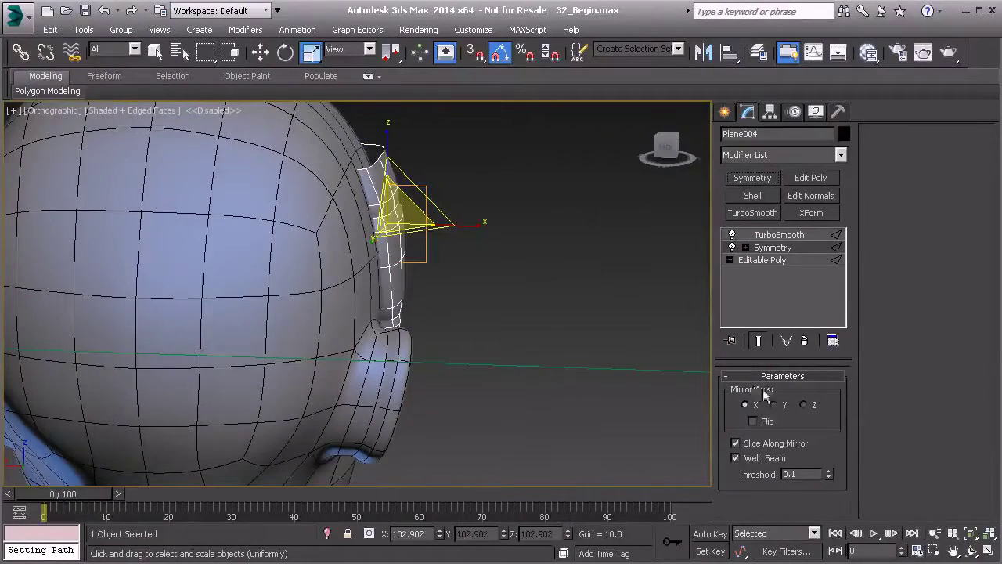
pyautogui.click(805, 405)
pyautogui.keyDown('alt'); pyautogui.moveTo(577, 350); pyautogui.dragTo(398, 324, button='middle'); pyautogui.keyUp('alt')
# Delete the TurboSmooth and Symmetry modifiers from the hair cap.
pyautogui.click(791, 235)
pyautogui.rightClick(791, 235)
pyautogui.click(807, 253)
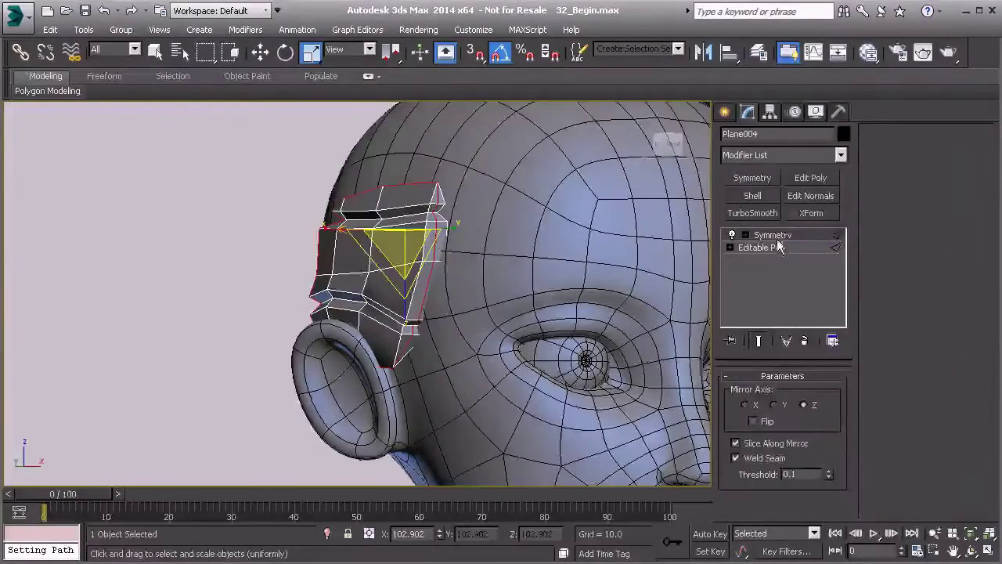
pyautogui.rightClick(775, 235)
pyautogui.click(783, 253)
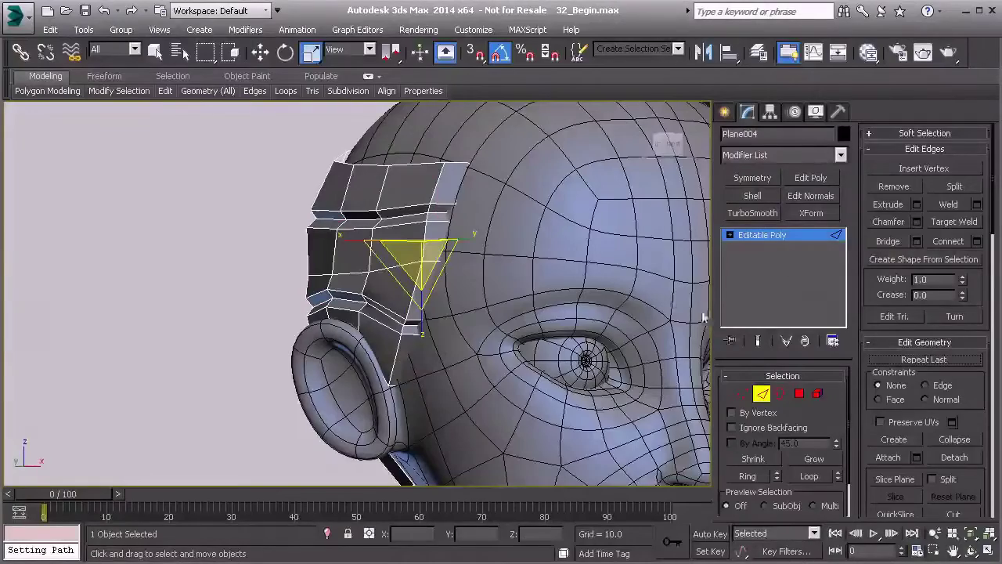
# Add a Symmetry modifier with the Z mirror axis and adjust its mirror plane sideways at the head's centre.
pyautogui.click(753, 179)
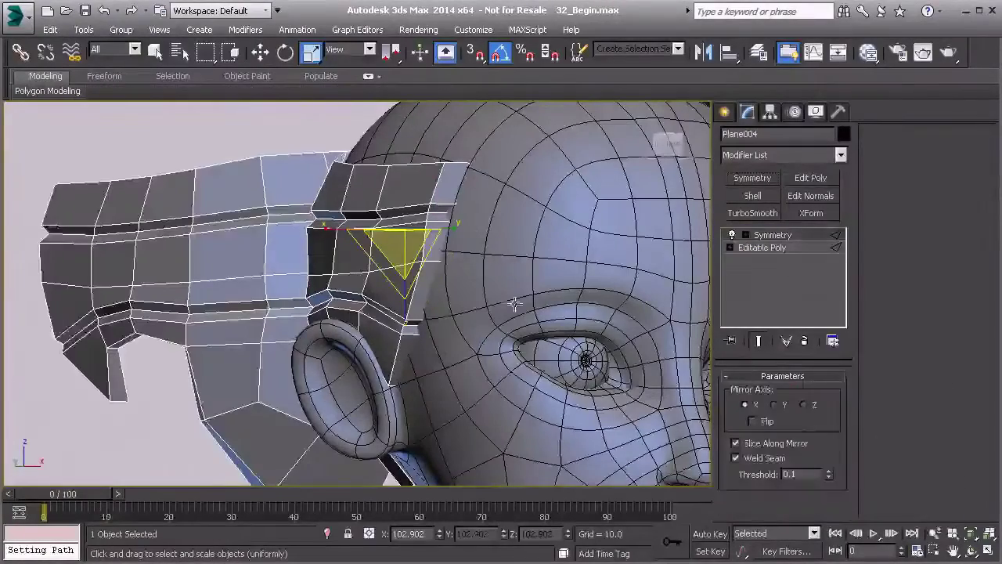
pyautogui.click(804, 404)
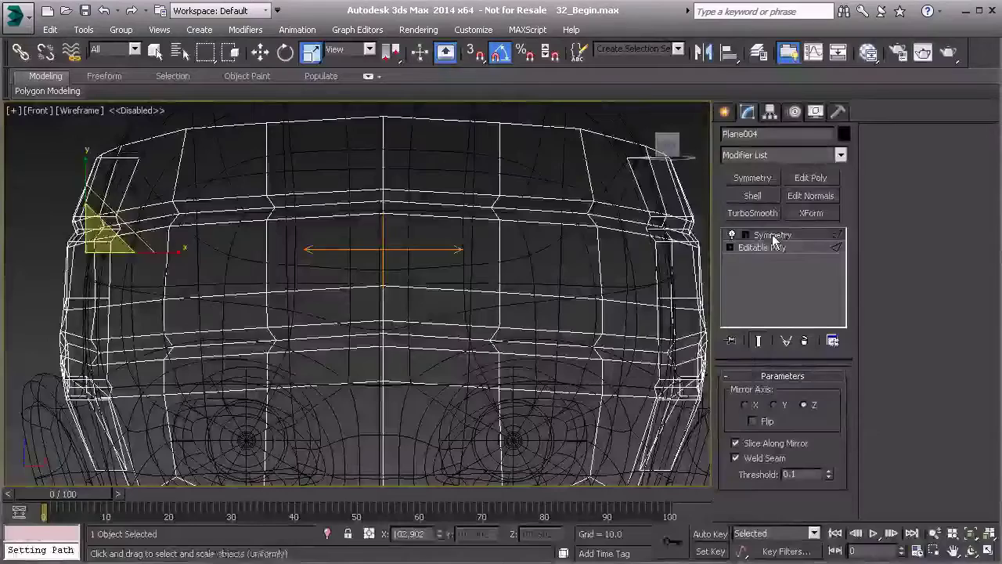
pyautogui.click(773, 235)
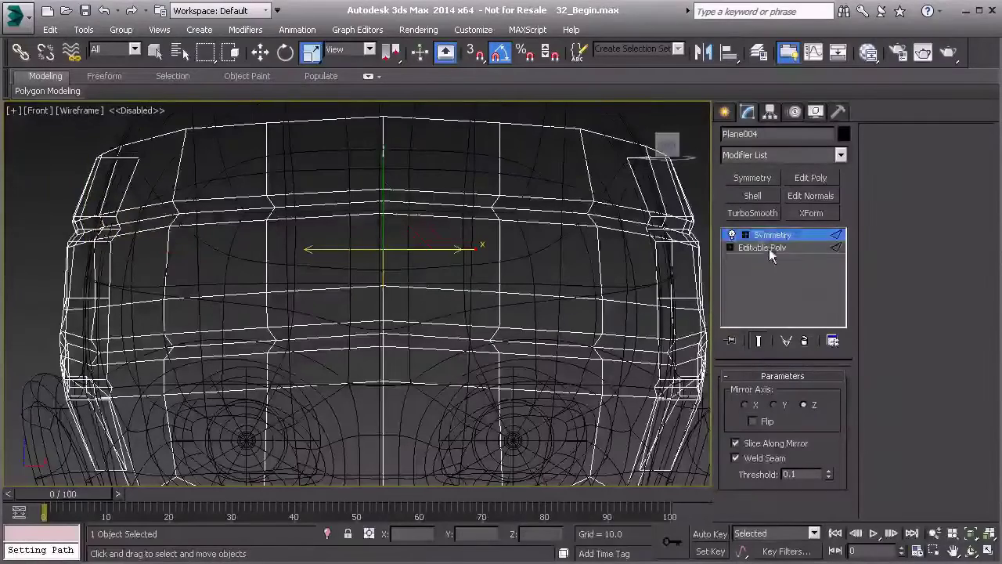
pyautogui.click(746, 235)
pyautogui.press('w')
pyautogui.moveTo(433, 250); pyautogui.dragTo(429, 252)
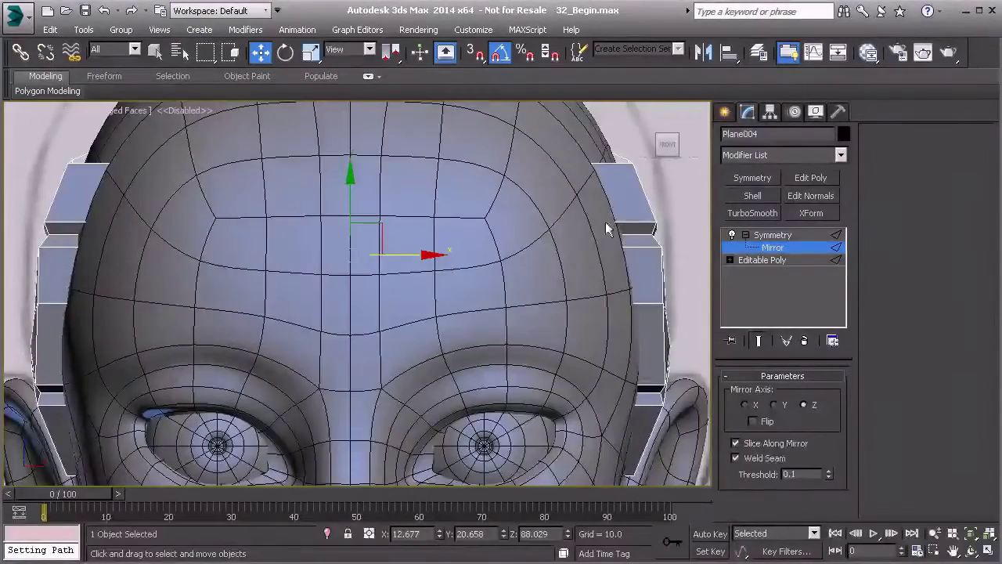
pyautogui.moveTo(492, 340); pyautogui.dragTo(432, 342, button='middle')
pyautogui.scroll(-3, 534, 347)
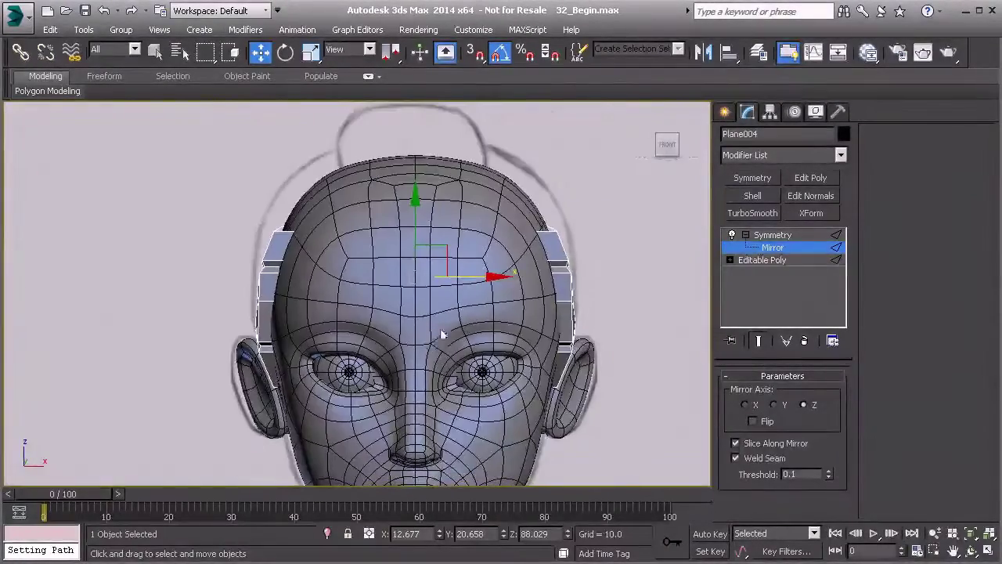
# Show the end result at Editable Poly level, and add TurboSmooth above Symmetry with Isoline Display and 2 iterations.
pyautogui.click(754, 260)
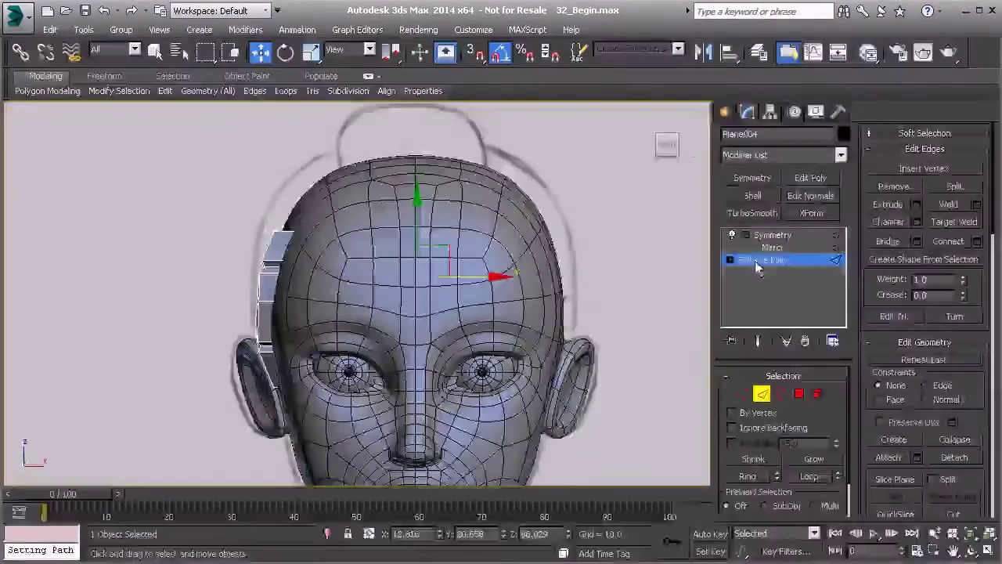
pyautogui.click(758, 341)
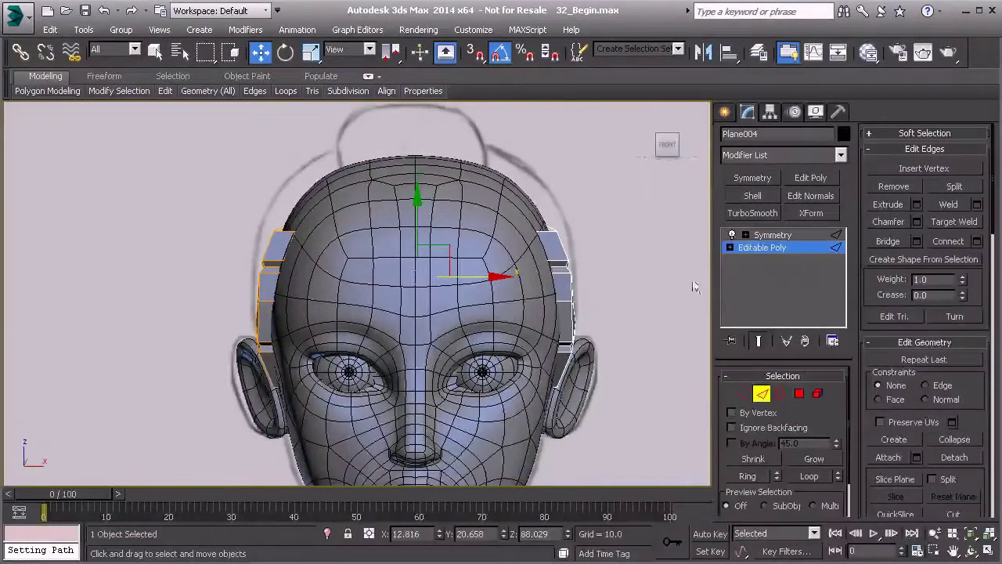
pyautogui.click(771, 235)
pyautogui.click(753, 213)
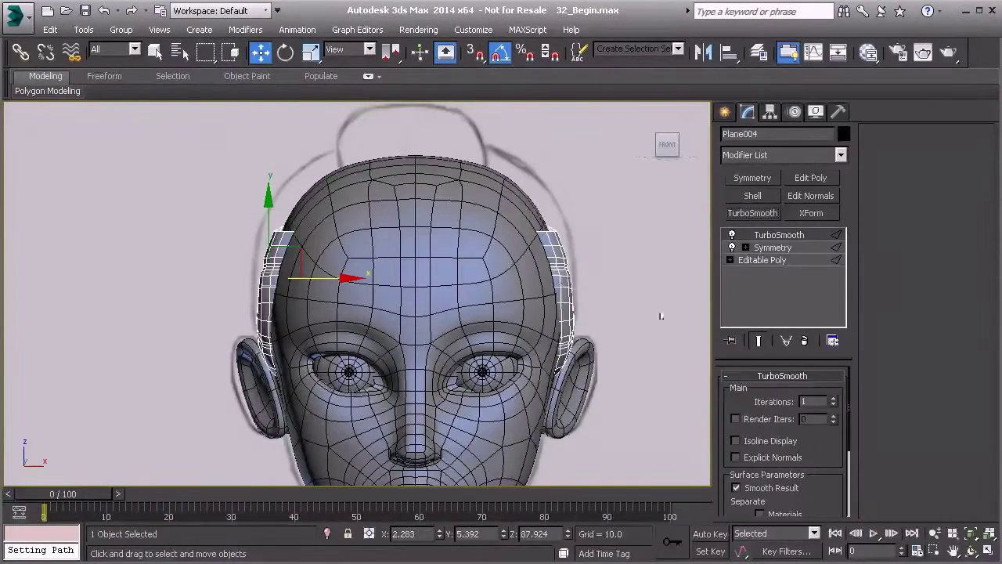
pyautogui.click(735, 441)
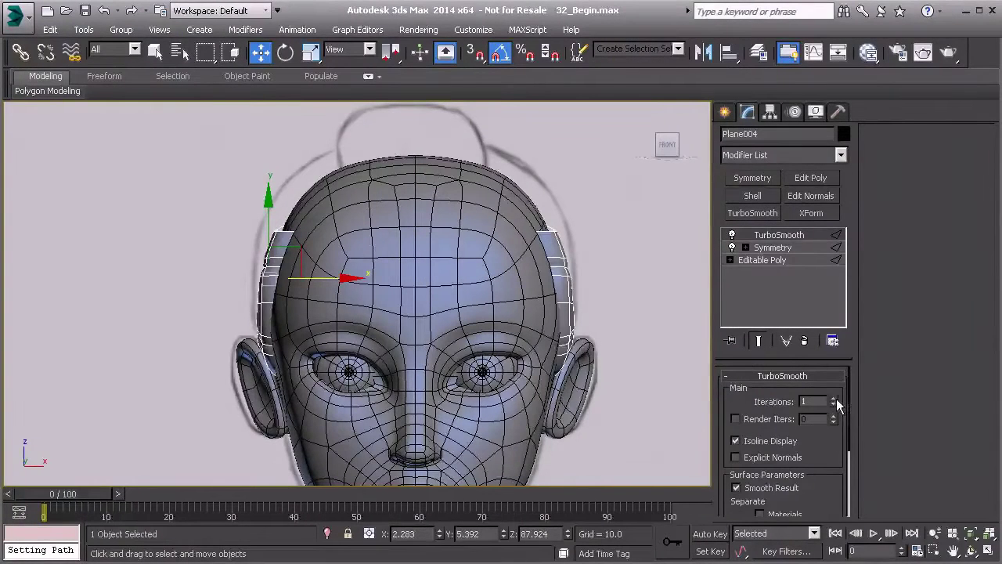
# Examine the mirrored, smoothed hair cap around the head in perspective and compare it with the reference sketch.
pyautogui.scroll(3, 391, 300)
pyautogui.moveTo(483, 311); pyautogui.dragTo(333, 356, button='middle')
pyautogui.press('p')
pyautogui.moveTo(333, 356); pyautogui.dragTo(377, 374, button='middle')
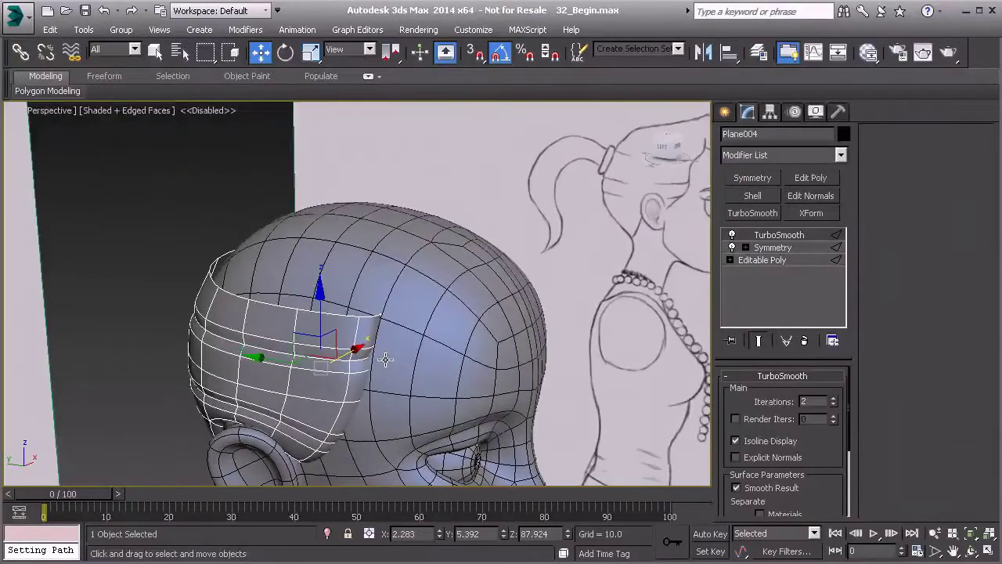
pyautogui.moveTo(602, 229); pyautogui.dragTo(508, 236, button='middle')
pyautogui.scroll(-4, 508, 236)
pyautogui.keyDown('alt'); pyautogui.moveTo(427, 255); pyautogui.dragTo(495, 272, button='middle'); pyautogui.keyUp('alt')
pyautogui.keyDown('alt'); pyautogui.moveTo(341, 272); pyautogui.dragTo(379, 350, button='middle'); pyautogui.keyUp('alt')
pyautogui.scroll(4, 397, 289)
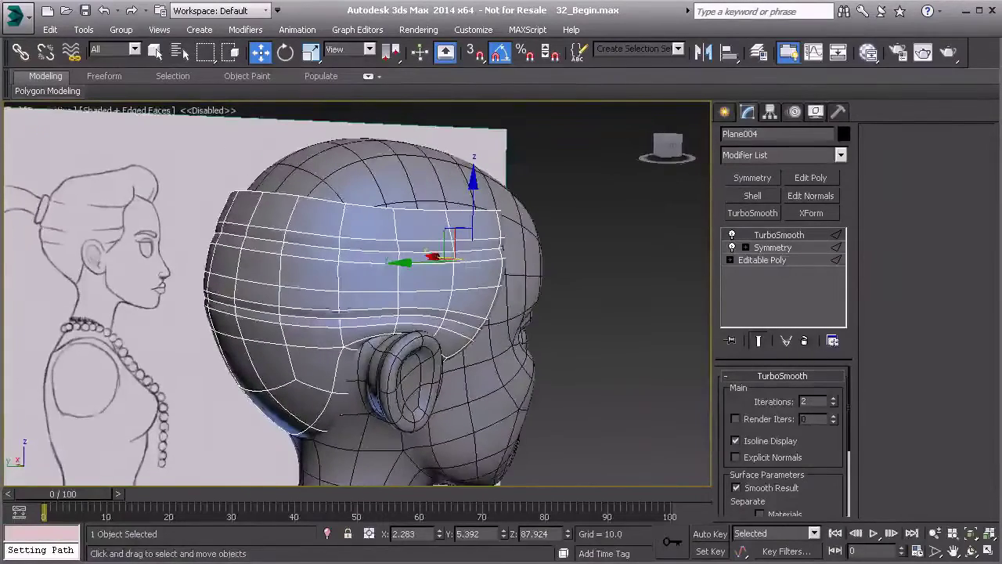
pyautogui.keyDown('alt'); pyautogui.moveTo(261, 221); pyautogui.dragTo(172, 241, button='middle'); pyautogui.keyUp('alt')
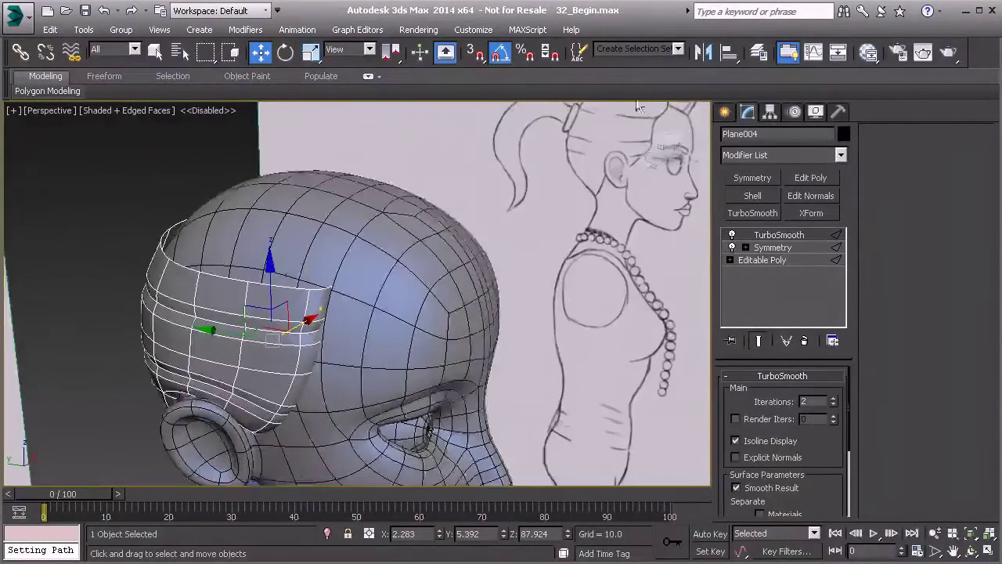
# Extend the hair cap's upper rear edge over the top of the head as a strip following the side sketch.
pyautogui.moveTo(624, 106); pyautogui.dragTo(603, 138, button='middle')
pyautogui.keyDown('alt'); pyautogui.moveTo(235, 304); pyautogui.dragTo(341, 299, button='middle'); pyautogui.keyUp('alt')
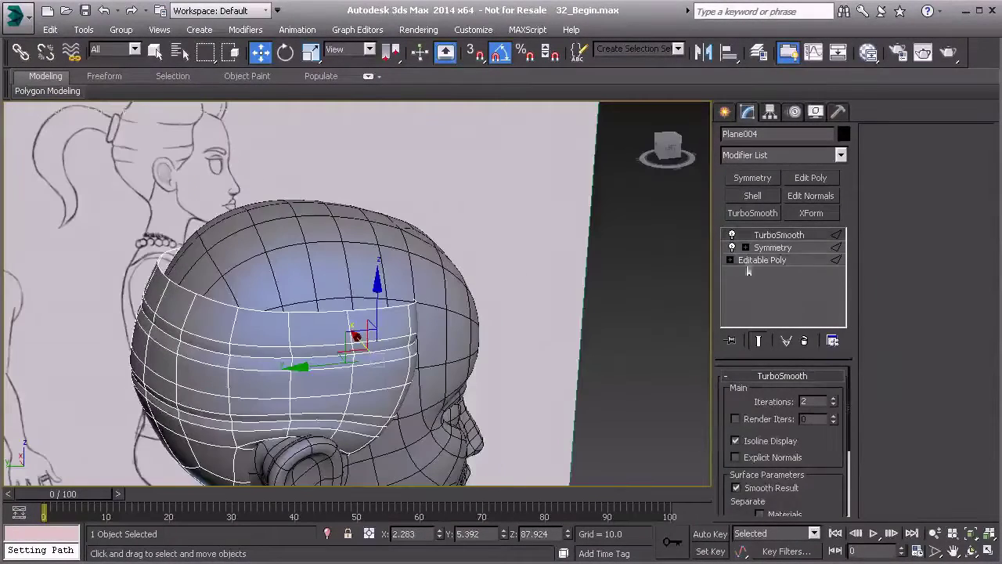
pyautogui.click(755, 260)
pyautogui.keyDown('alt'); pyautogui.moveTo(227, 318); pyautogui.dragTo(291, 314, button='middle'); pyautogui.keyUp('alt')
pyautogui.click(210, 262)
pyautogui.moveTo(206, 261); pyautogui.dragTo(239, 293, button='middle')
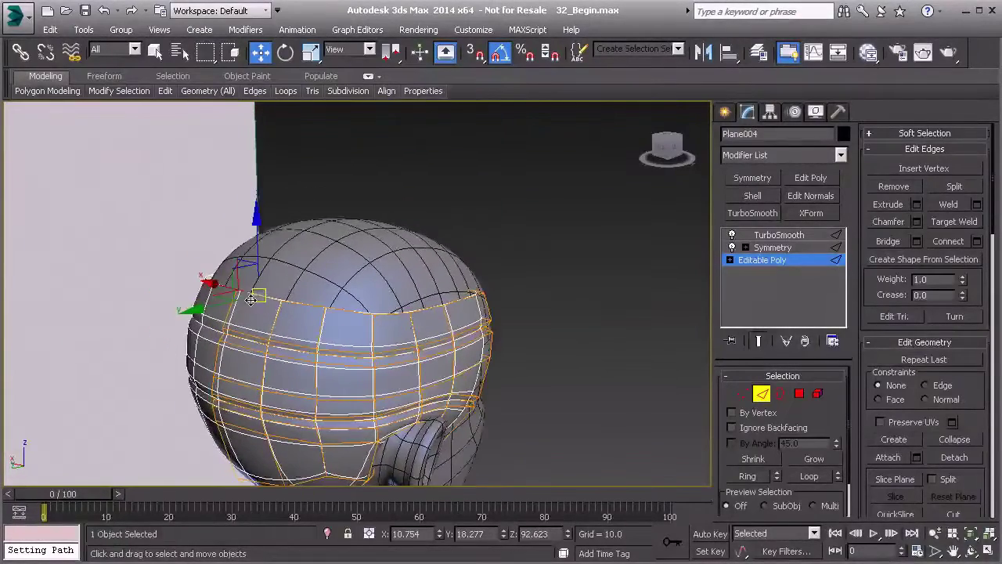
pyautogui.press('f')
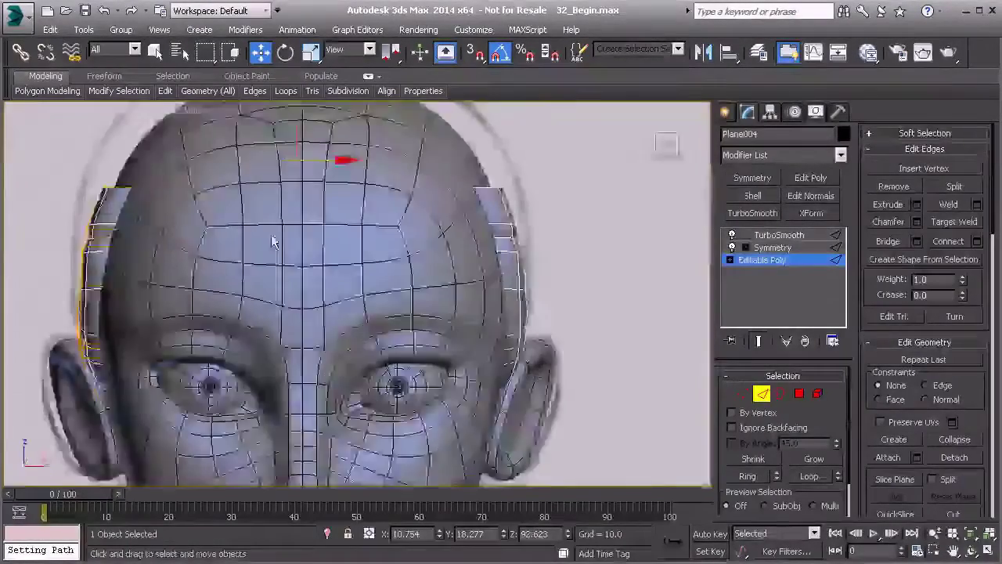
pyautogui.press('l')
pyautogui.moveTo(349, 195); pyautogui.dragTo(243, 384, button='middle')
pyautogui.moveTo(323, 249); pyautogui.dragTo(225, 294, button='middle')
pyautogui.moveTo(220, 256); pyautogui.dragTo(408, 136)
pyautogui.keyDown('shift'); pyautogui.moveTo(504, 132); pyautogui.dragTo(533, 110); pyautogui.keyUp('shift')
# Continue extending the strip around the front crest of the sketch and down to the forehead hairline.
pyautogui.moveTo(536, 121); pyautogui.dragTo(370, 203, button='middle')
pyautogui.keyDown('shift'); pyautogui.moveTo(391, 175); pyautogui.dragTo(414, 164); pyautogui.keyUp('shift')
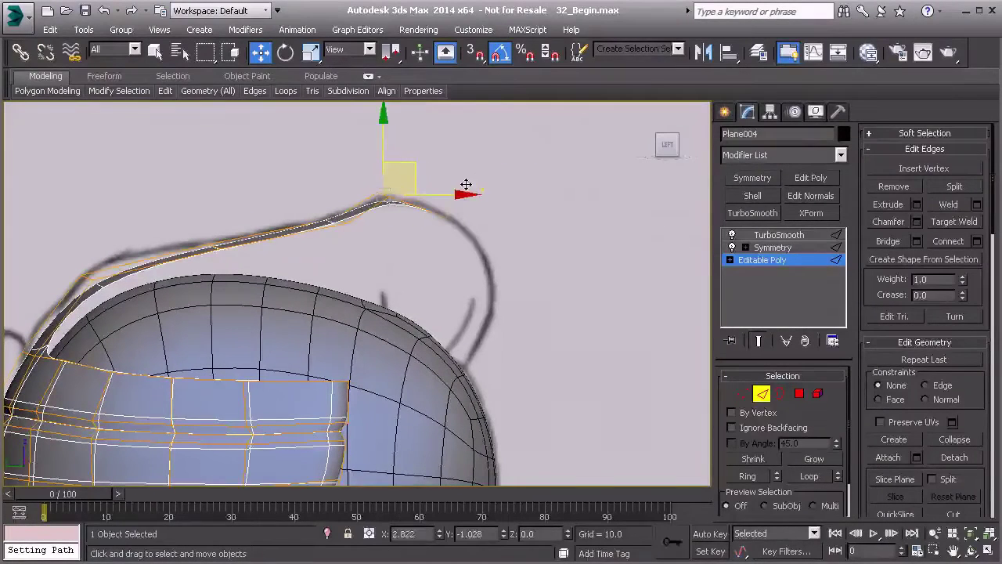
pyautogui.keyDown('shift'); pyautogui.moveTo(514, 240); pyautogui.dragTo(515, 240); pyautogui.keyUp('shift')
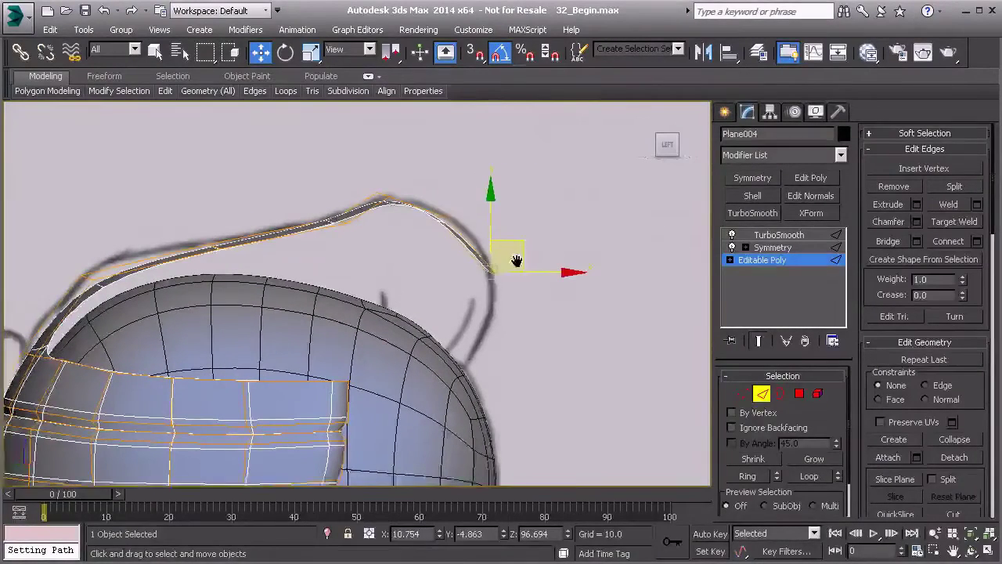
pyautogui.moveTo(527, 250); pyautogui.dragTo(445, 213, button='middle')
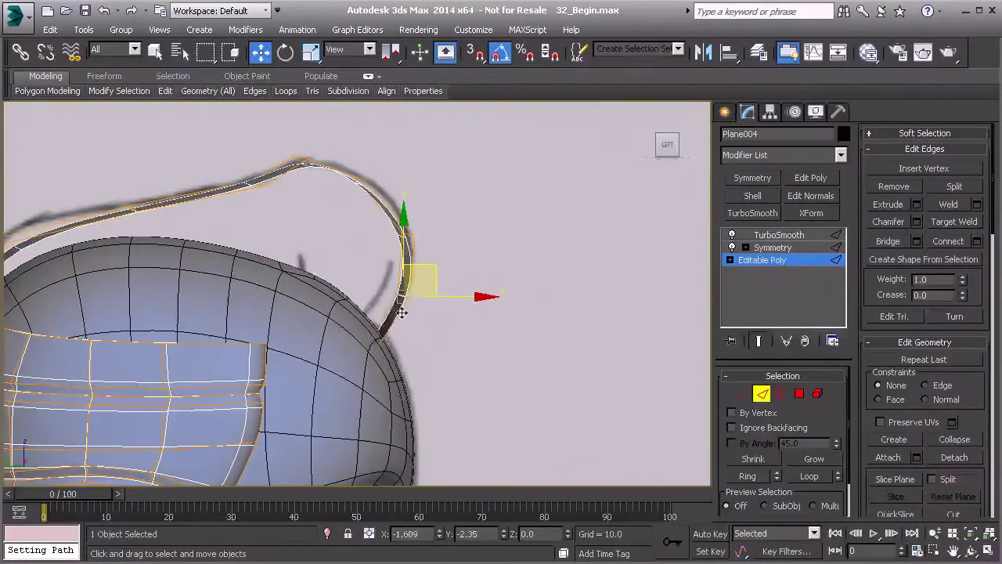
pyautogui.keyDown('shift'); pyautogui.moveTo(398, 312); pyautogui.dragTo(397, 313); pyautogui.keyUp('shift')
pyautogui.scroll(-3, 456, 284)
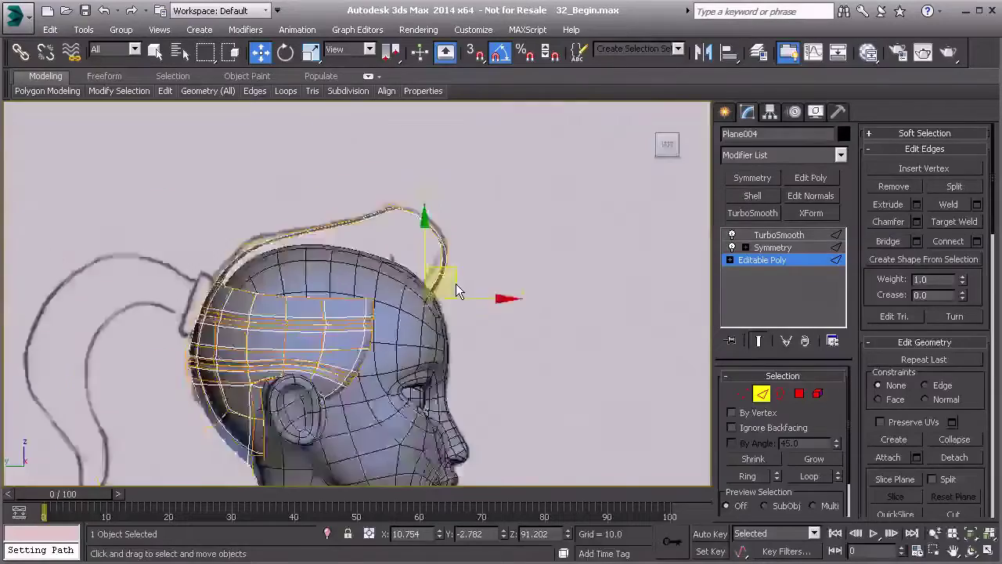
# Move the outer side edges at the front of the hair strip backward to round its front profile.
pyautogui.press('p')
pyautogui.keyDown('alt'); pyautogui.moveTo(456, 284); pyautogui.dragTo(718, 379, button='middle'); pyautogui.keyUp('alt')
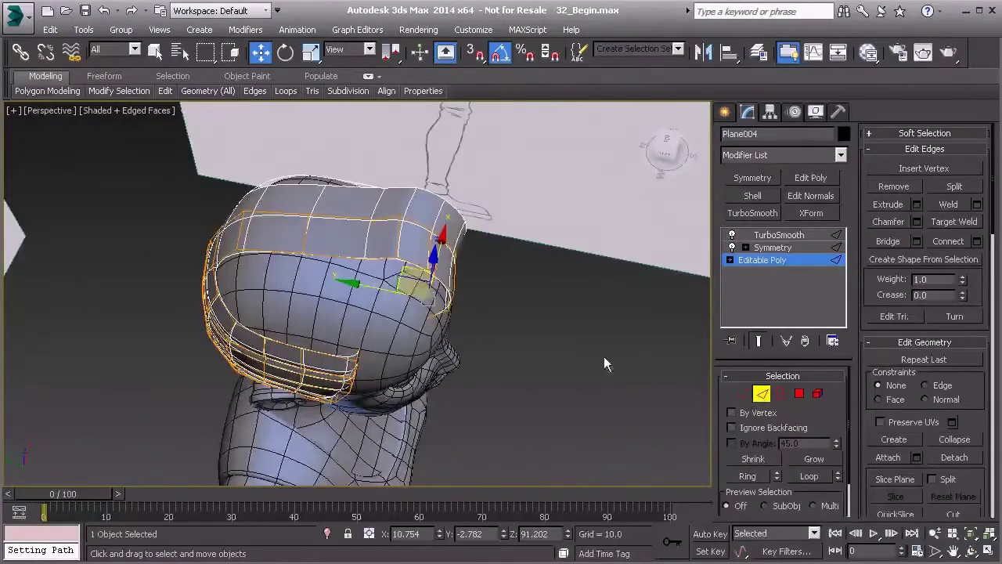
pyautogui.doubleClick(418, 266)
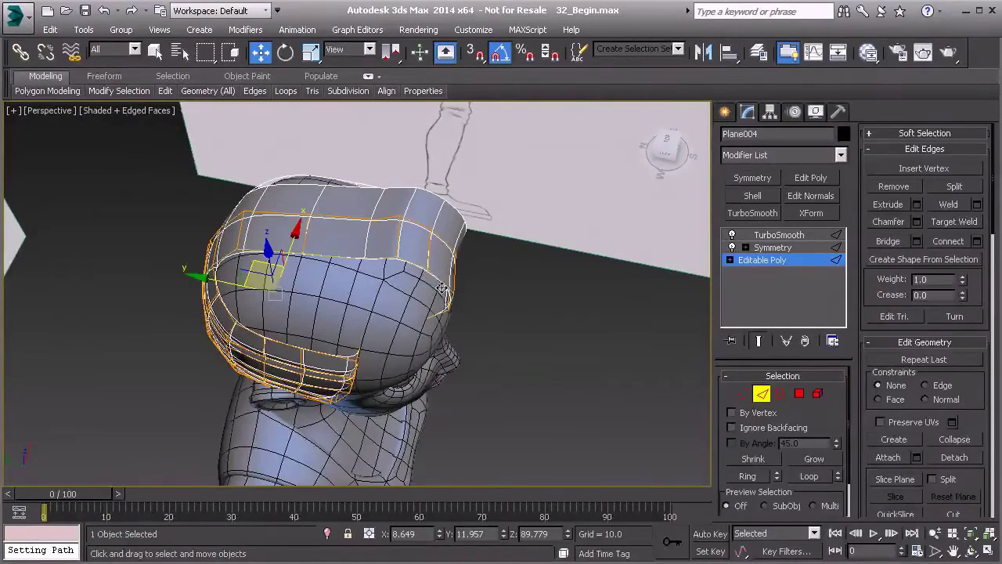
pyautogui.click(418, 266)
pyautogui.click(451, 304)
pyautogui.keyDown('alt'); pyautogui.moveTo(451, 304); pyautogui.dragTo(470, 329, button='middle'); pyautogui.keyUp('alt')
pyautogui.keyDown('ctrl'); pyautogui.click(435, 323); pyautogui.keyUp('ctrl')
pyautogui.moveTo(376, 276); pyautogui.dragTo(351, 280)
pyautogui.moveTo(371, 270)
pyautogui.keyDown('alt'); pyautogui.mouseDown(button='middle')
pyautogui.moveTo(387, 311)
pyautogui.moveTo(352, 276)
pyautogui.mouseUp(button='middle'); pyautogui.keyUp('alt')
# Move the individual side vertices along the top of the hair strip backward to continue the rounded shape.
pyautogui.press('1')
pyautogui.click(331, 251)
pyautogui.moveTo(256, 271); pyautogui.dragTo(244, 274)
pyautogui.moveTo(248, 283); pyautogui.dragTo(285, 267, button='middle')
pyautogui.click(264, 272)
pyautogui.moveTo(220, 283); pyautogui.dragTo(188, 288)
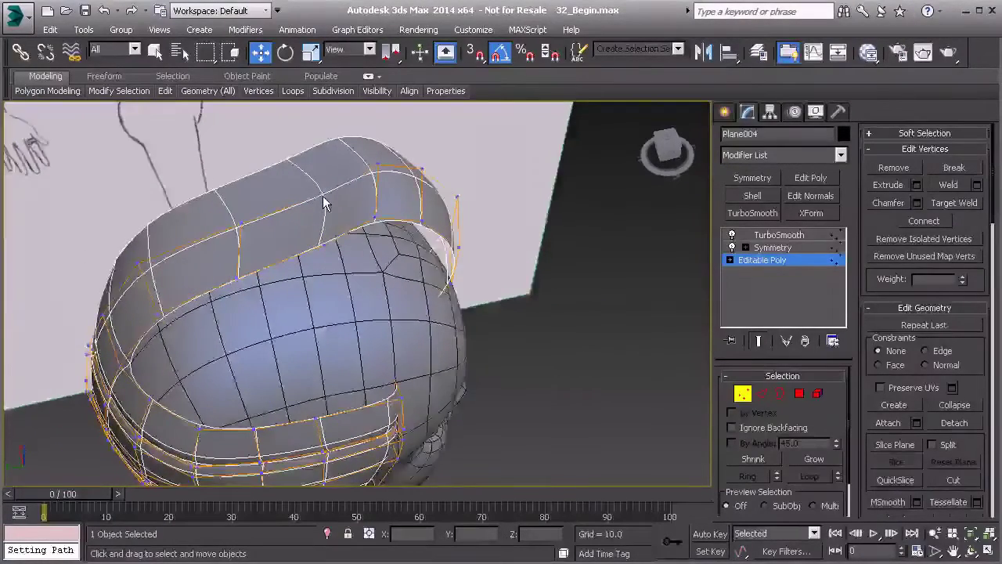
pyautogui.press('F3')
pyautogui.click(342, 186)
pyautogui.moveTo(286, 202); pyautogui.dragTo(261, 209)
pyautogui.press('F3')
pyautogui.moveTo(272, 220)
pyautogui.keyDown('alt'); pyautogui.mouseDown(button='middle')
pyautogui.moveTo(342, 242)
pyautogui.moveTo(333, 202)
pyautogui.moveTo(467, 214)
pyautogui.moveTo(428, 242)
pyautogui.moveTo(270, 248)
pyautogui.mouseUp(button='middle'); pyautogui.keyUp('alt')
pyautogui.click(243, 226)
pyautogui.moveTo(210, 268)
pyautogui.keyDown('alt'); pyautogui.mouseDown(button='middle')
pyautogui.moveTo(201, 212)
pyautogui.moveTo(287, 193)
pyautogui.moveTo(381, 247)
pyautogui.moveTo(380, 266)
pyautogui.mouseUp(button='middle'); pyautogui.keyUp('alt')
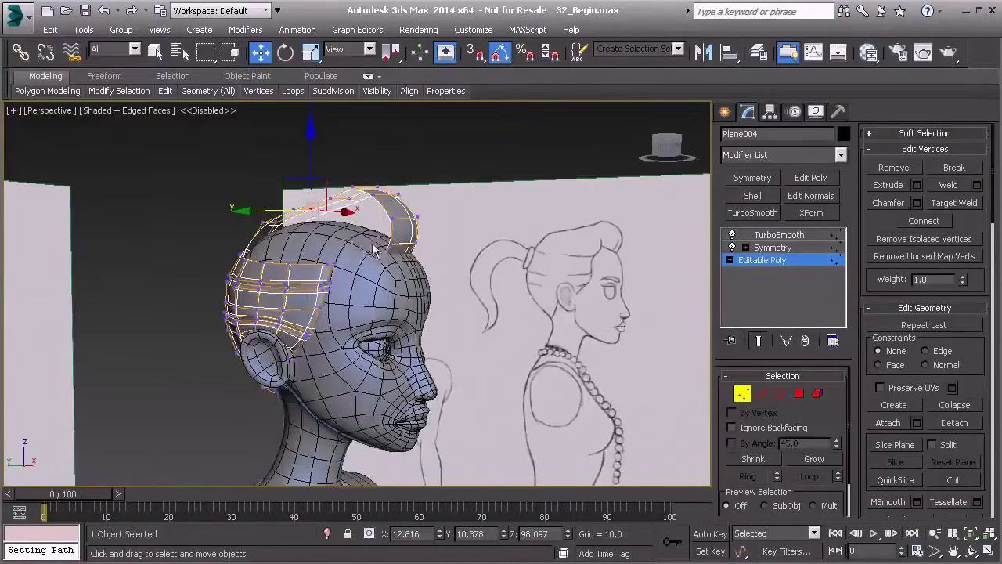
# Select the short side edge at the front end of the hair strip, just above the forehead.
pyautogui.scroll(5, 389, 254)
pyautogui.keyDown('alt'); pyautogui.moveTo(394, 278); pyautogui.dragTo(365, 268, button='middle'); pyautogui.keyUp('alt')
pyautogui.press('3')
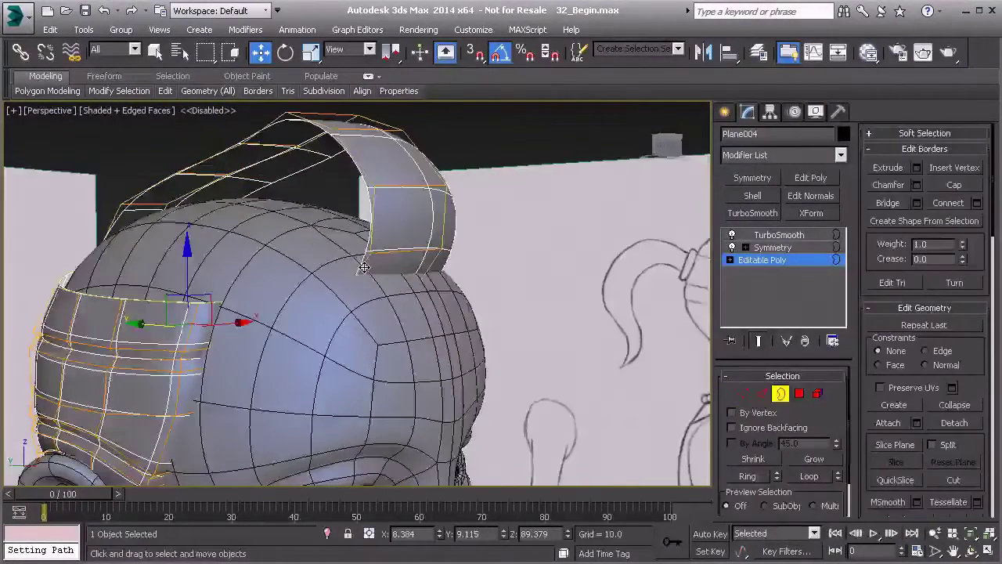
pyautogui.press('2')
pyautogui.click(357, 274)
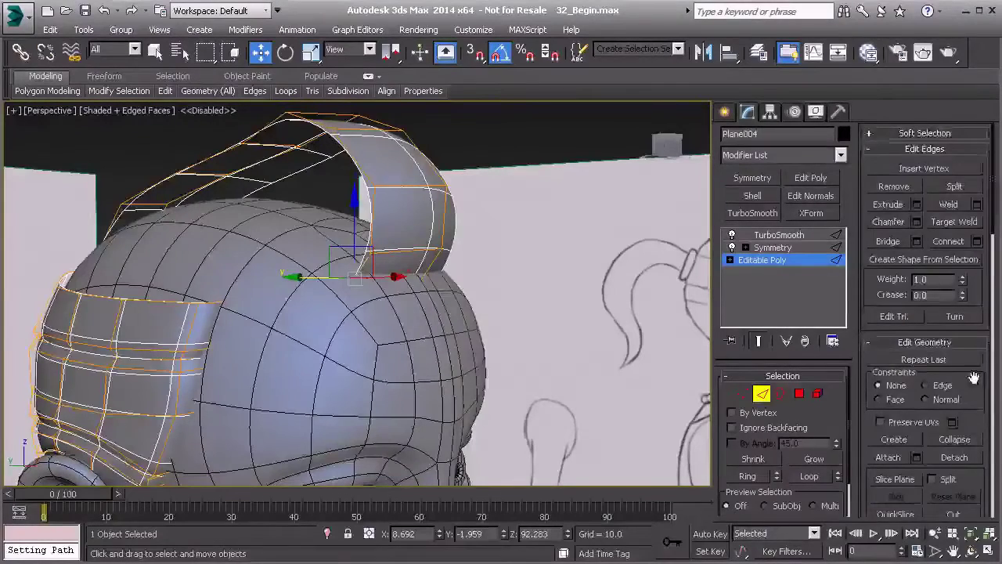
# Set the Show Cage colour to green and the cage selection colour to pure red.
pyautogui.scroll(-8, 931, 400)
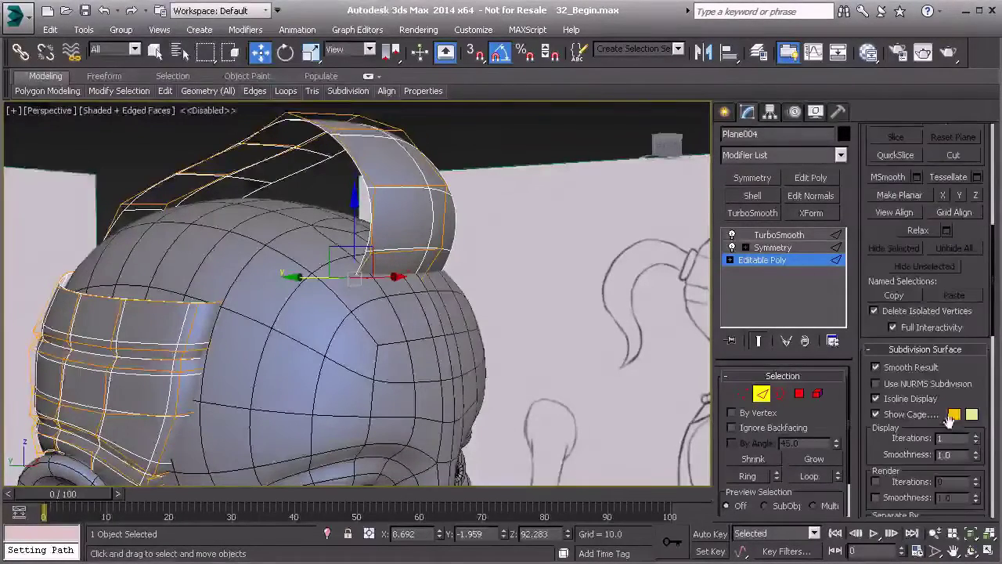
pyautogui.click(955, 414)
pyautogui.moveTo(76, 77); pyautogui.dragTo(104, 42)
pyautogui.click(316, 173)
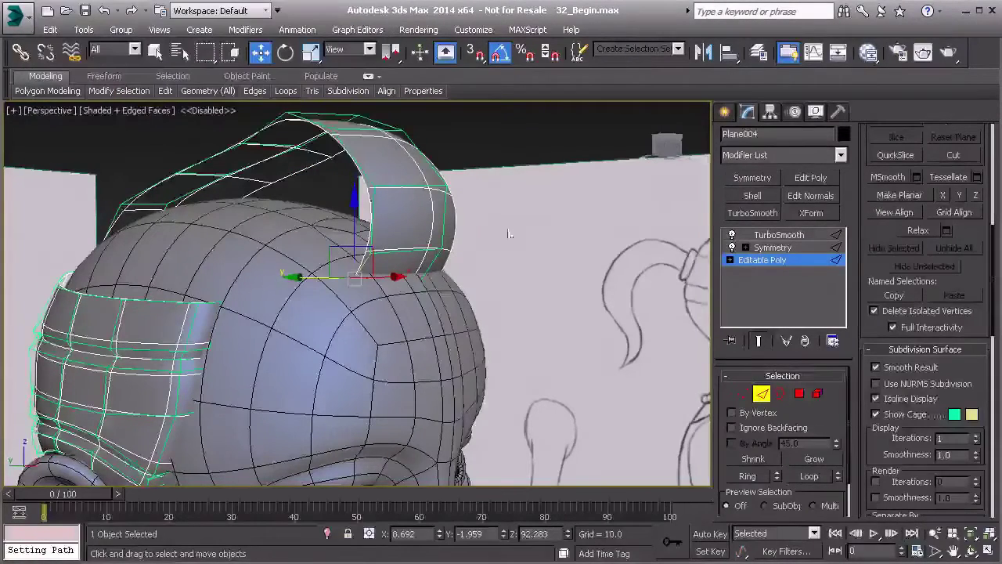
pyautogui.click(971, 415)
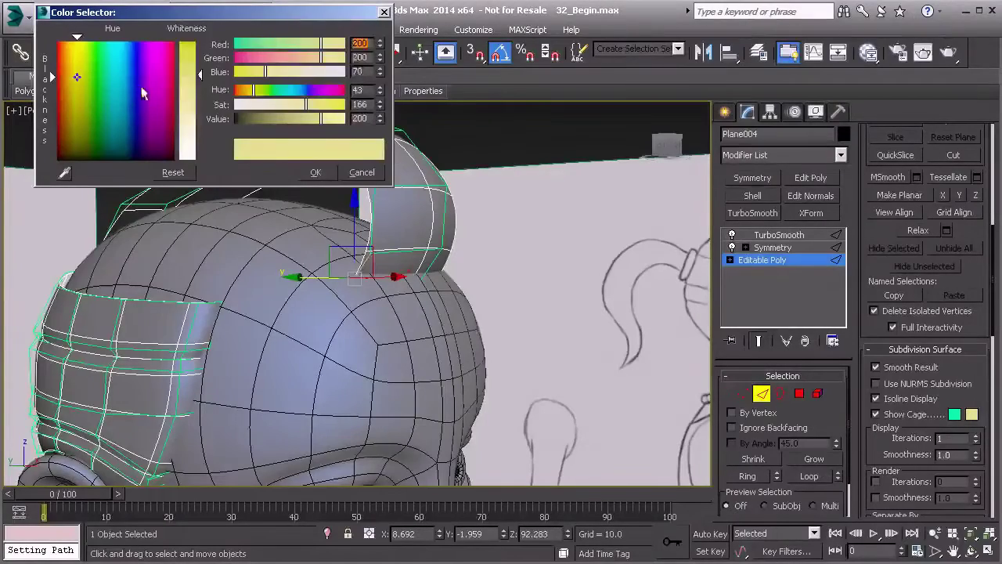
pyautogui.click(58, 41)
pyautogui.moveTo(194, 76); pyautogui.dragTo(194, 42)
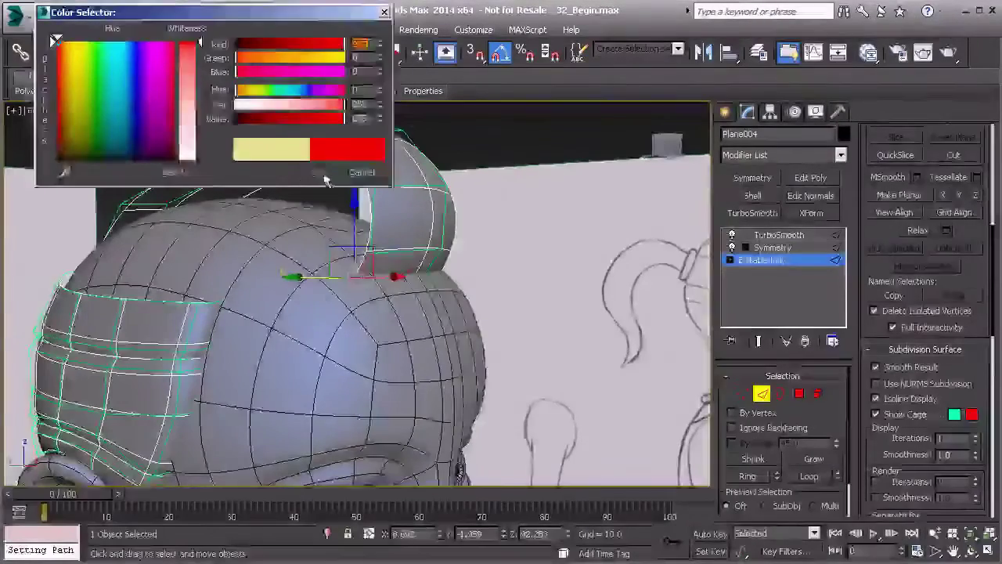
pyautogui.click(324, 175)
pyautogui.click(483, 228)
# Extend the side edge at the strip's front end sideways and backward along the hairline in two segments.
pyautogui.click(365, 264)
pyautogui.moveTo(364, 265); pyautogui.dragTo(391, 274, button='middle')
pyautogui.scroll(3, 384, 273)
pyautogui.moveTo(390, 275); pyautogui.dragTo(283, 271)
pyautogui.press('l')
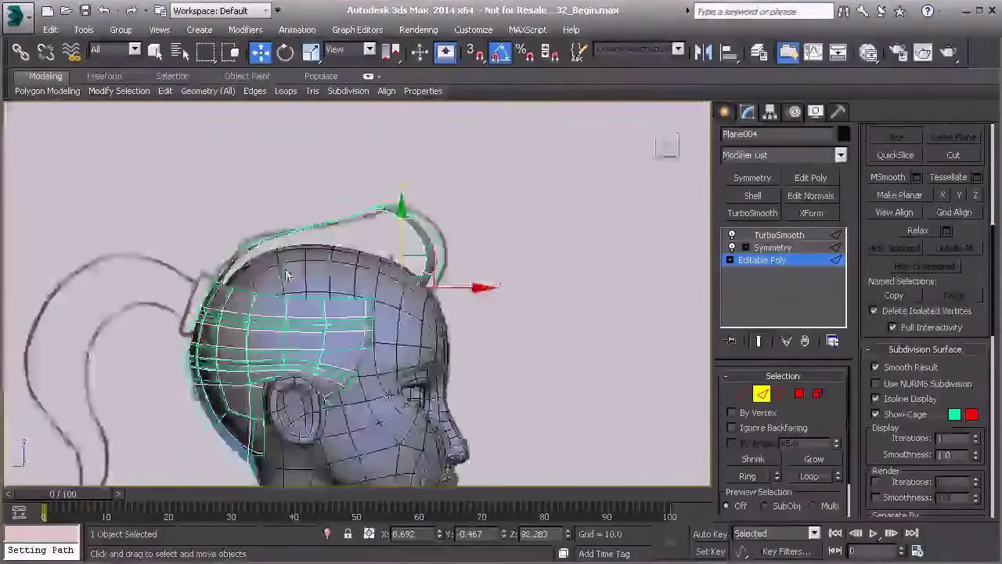
pyautogui.scroll(4, 347, 275)
pyautogui.moveTo(390, 316); pyautogui.dragTo(390, 285, button='middle')
pyautogui.press('F3')
pyautogui.moveTo(404, 261); pyautogui.dragTo(345, 202)
pyautogui.press('p')
pyautogui.scroll(-2, 331, 231)
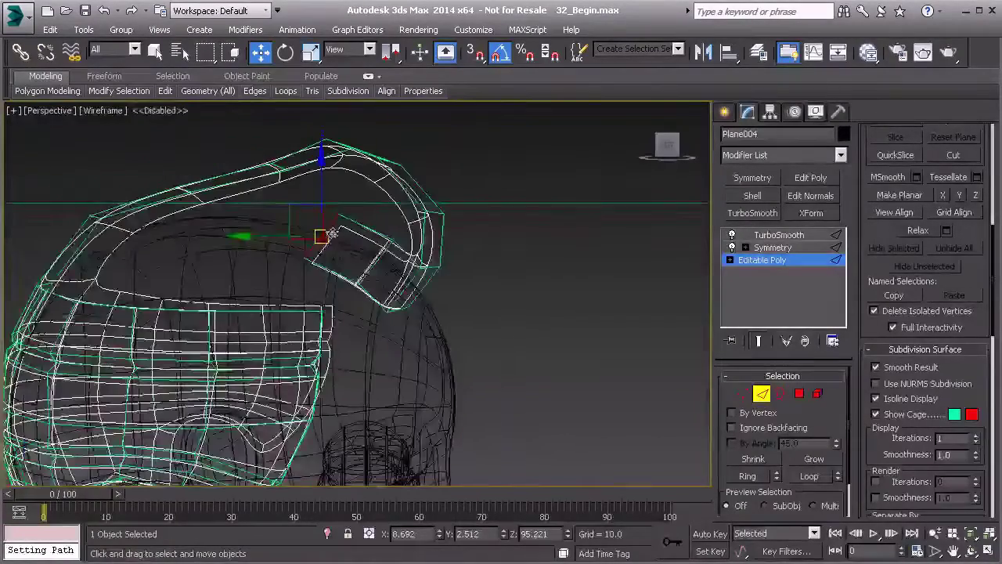
# Shift the end and middle edges of the new hairline segments outward to curve them around the head.
pyautogui.press('F3')
pyautogui.keyDown('alt'); pyautogui.moveTo(301, 235); pyautogui.dragTo(250, 277, button='middle'); pyautogui.keyUp('alt')
pyautogui.moveTo(357, 230); pyautogui.dragTo(310, 240)
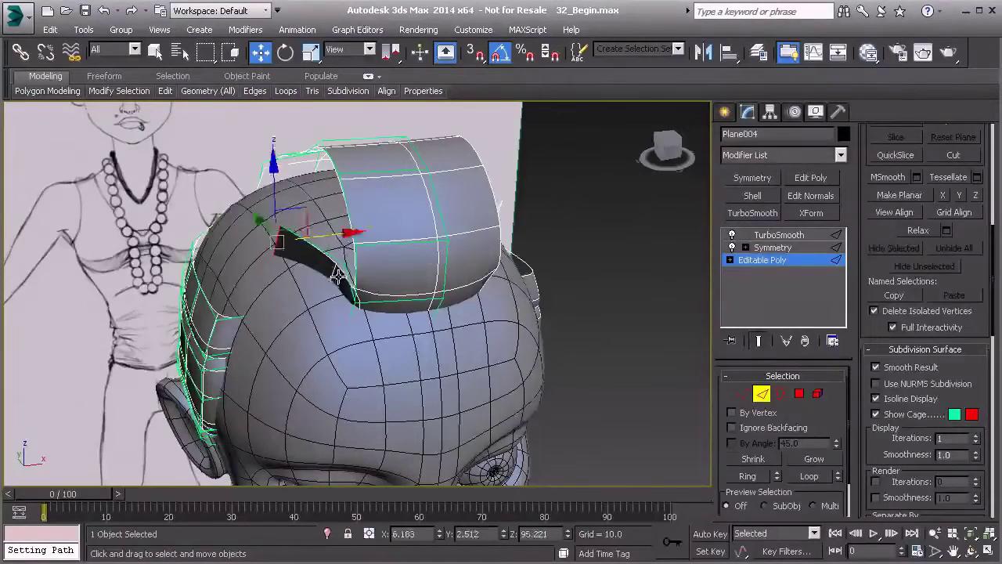
pyautogui.click(338, 280)
pyautogui.moveTo(390, 274); pyautogui.dragTo(357, 281)
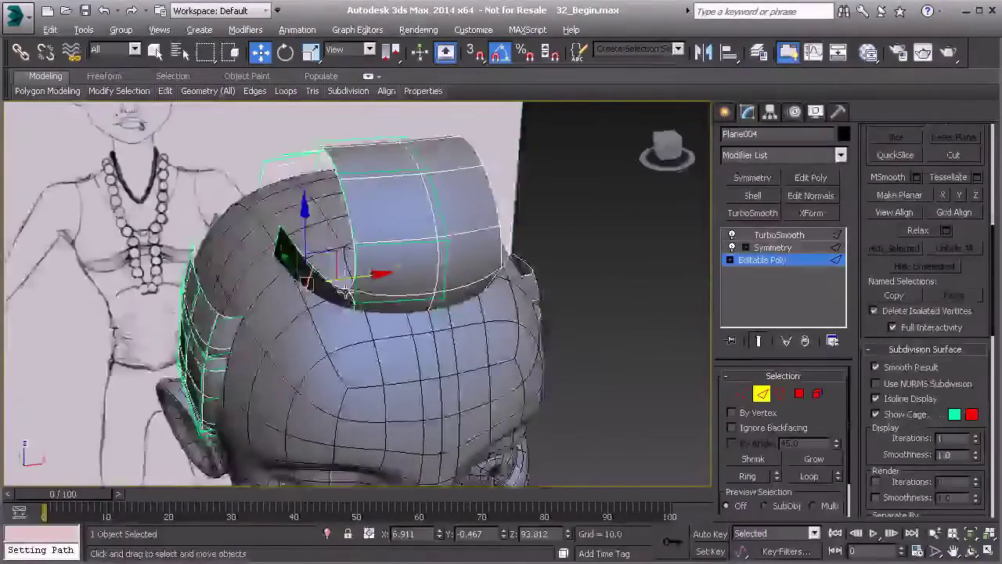
pyautogui.keyDown('alt'); pyautogui.moveTo(356, 282); pyautogui.dragTo(343, 282, button='middle'); pyautogui.keyUp('alt')
pyautogui.moveTo(358, 281); pyautogui.dragTo(362, 281)
# In the front view, move the strip's lower corner vertex and the one above it inward to taper its base.
pyautogui.moveTo(280, 250); pyautogui.dragTo(474, 335, button='middle')
pyautogui.press('f')
pyautogui.scroll(2, 382, 282)
pyautogui.moveTo(381, 283); pyautogui.dragTo(377, 323, button='middle')
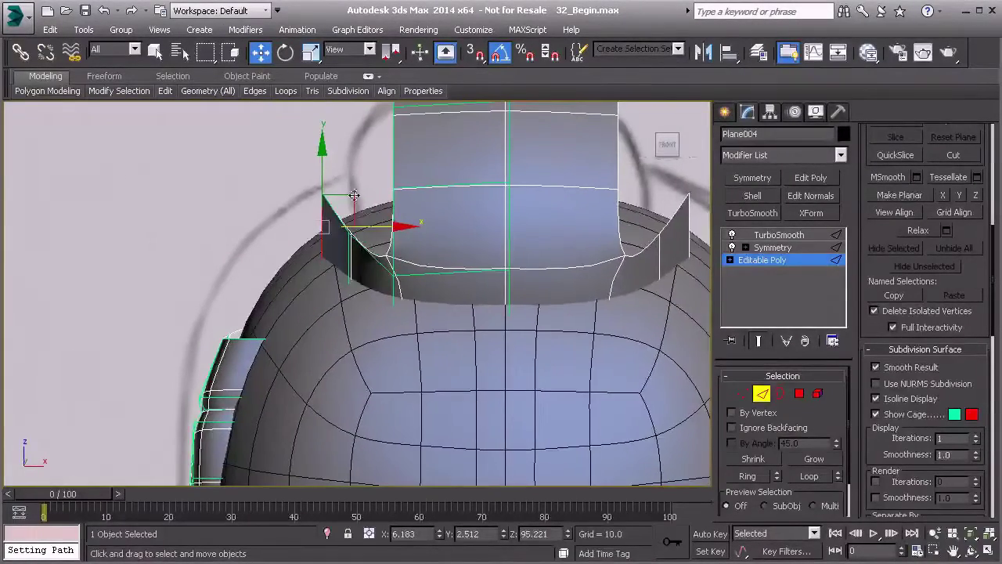
pyautogui.moveTo(347, 266); pyautogui.dragTo(491, 311)
pyautogui.press('2')
pyautogui.press('1')
pyautogui.click(438, 275)
pyautogui.moveTo(438, 275); pyautogui.dragTo(428, 278)
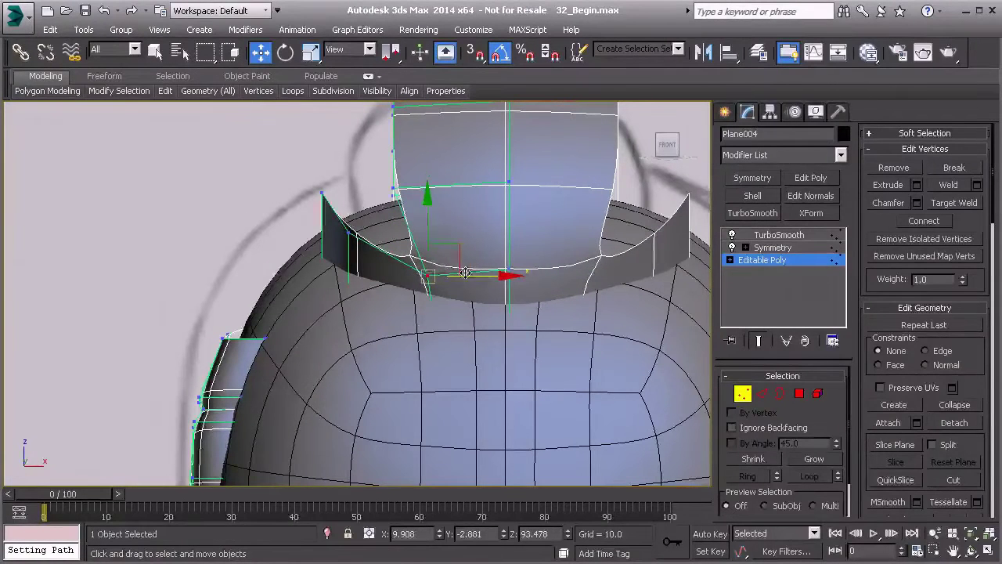
pyautogui.click(394, 191)
pyautogui.moveTo(436, 189); pyautogui.dragTo(442, 189)
pyautogui.moveTo(391, 208); pyautogui.dragTo(404, 250, button='middle')
# Move the hairline segments' middle and end edges inward and adjust their lower vertices to match the front sketch.
pyautogui.press('2')
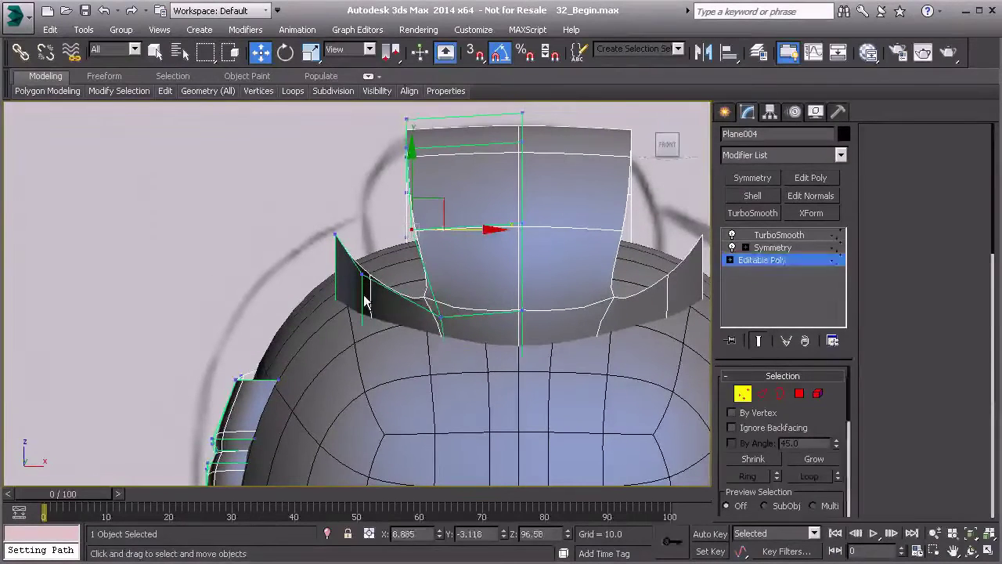
pyautogui.click(363, 294)
pyautogui.moveTo(408, 307); pyautogui.dragTo(432, 307)
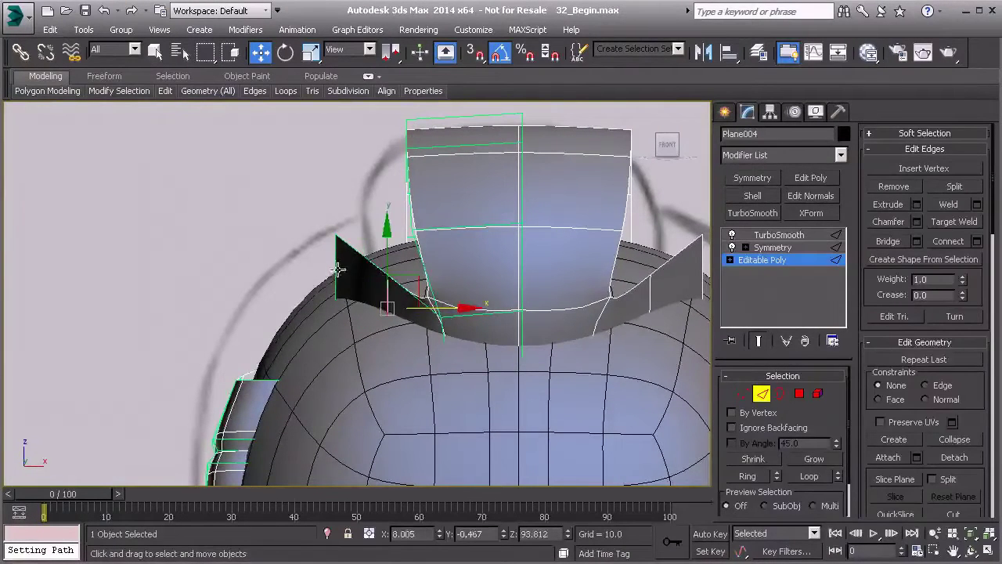
pyautogui.moveTo(369, 272); pyautogui.dragTo(414, 267)
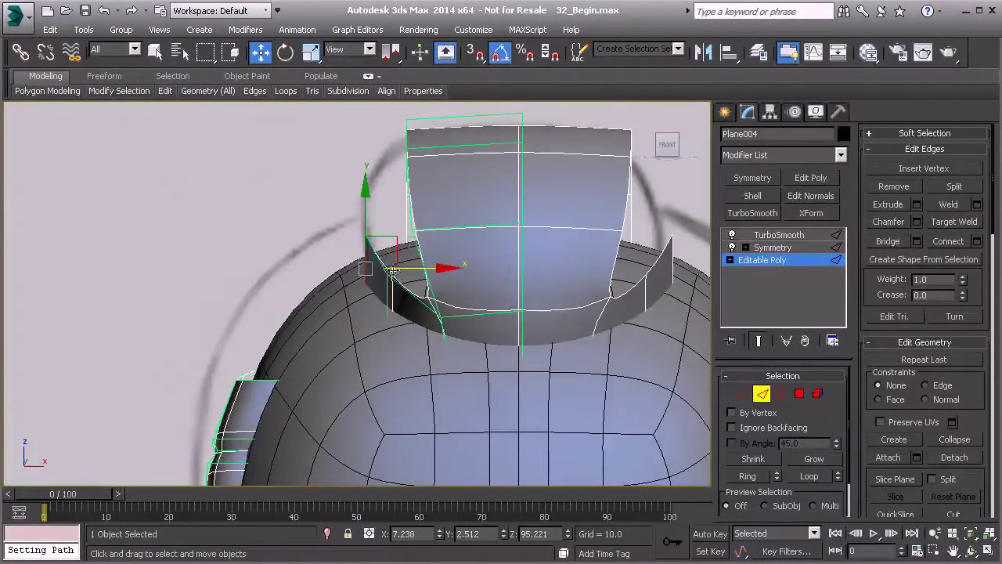
pyautogui.press('1')
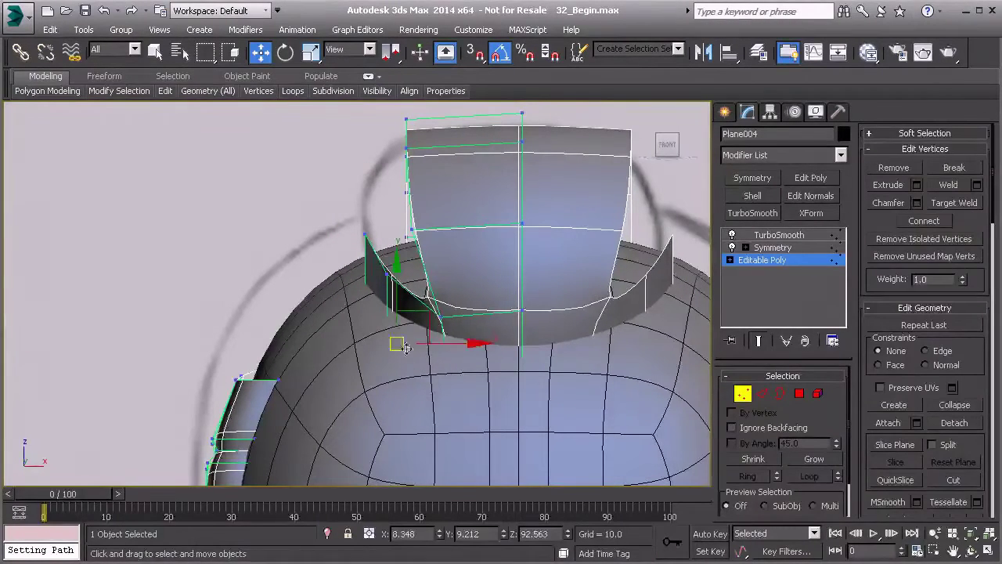
pyautogui.moveTo(427, 343); pyautogui.dragTo(439, 343)
pyautogui.moveTo(382, 319); pyautogui.dragTo(382, 318)
pyautogui.moveTo(416, 301); pyautogui.dragTo(421, 301)
# Extend the hairline's end edge outward in two more segments and shift the new end edge forward in the side view.
pyautogui.press('2')
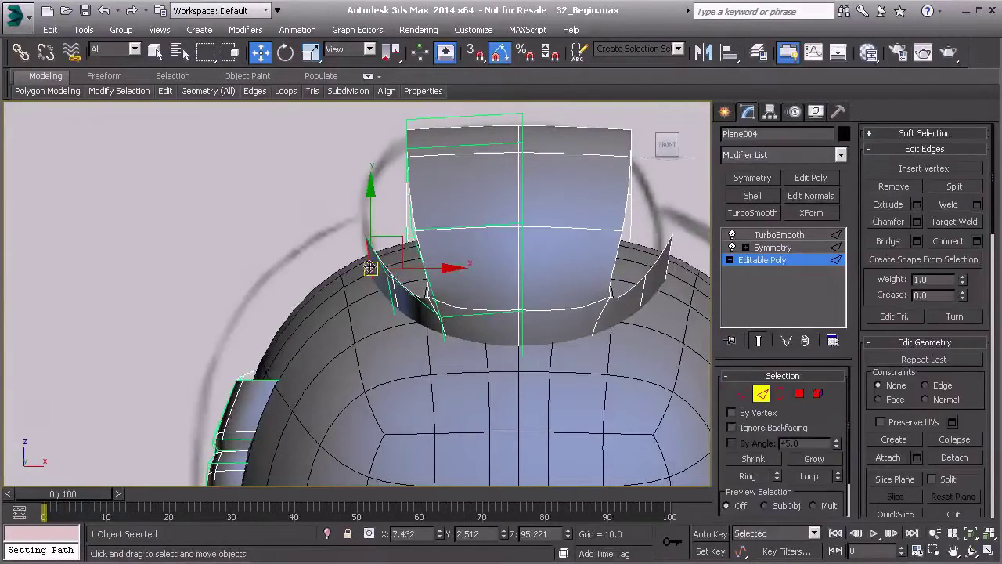
pyautogui.keyDown('shift'); pyautogui.moveTo(398, 239); pyautogui.dragTo(351, 249); pyautogui.keyUp('shift')
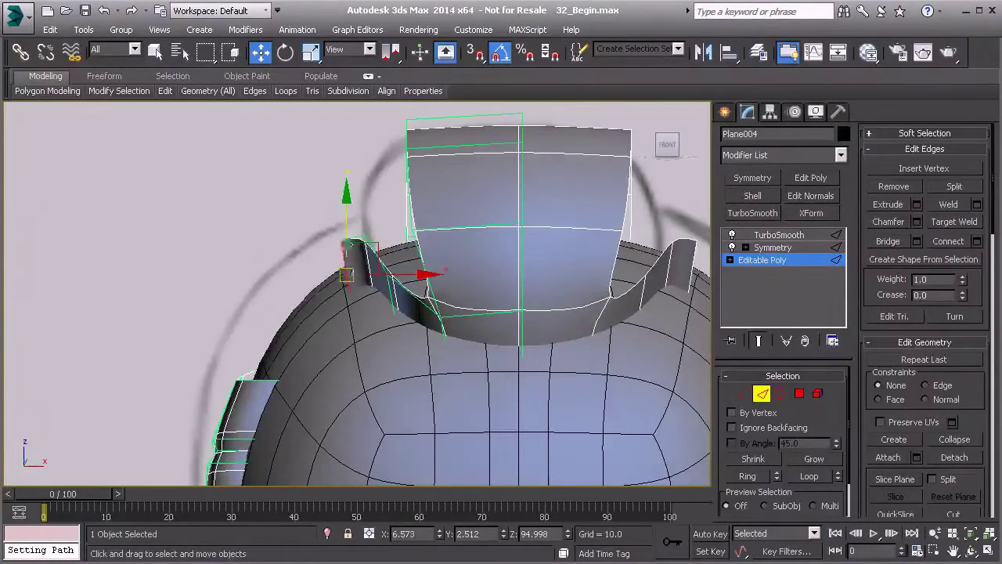
pyautogui.keyDown('shift'); pyautogui.moveTo(375, 246); pyautogui.dragTo(341, 274); pyautogui.keyUp('shift')
pyautogui.moveTo(331, 300); pyautogui.dragTo(293, 297, button='middle')
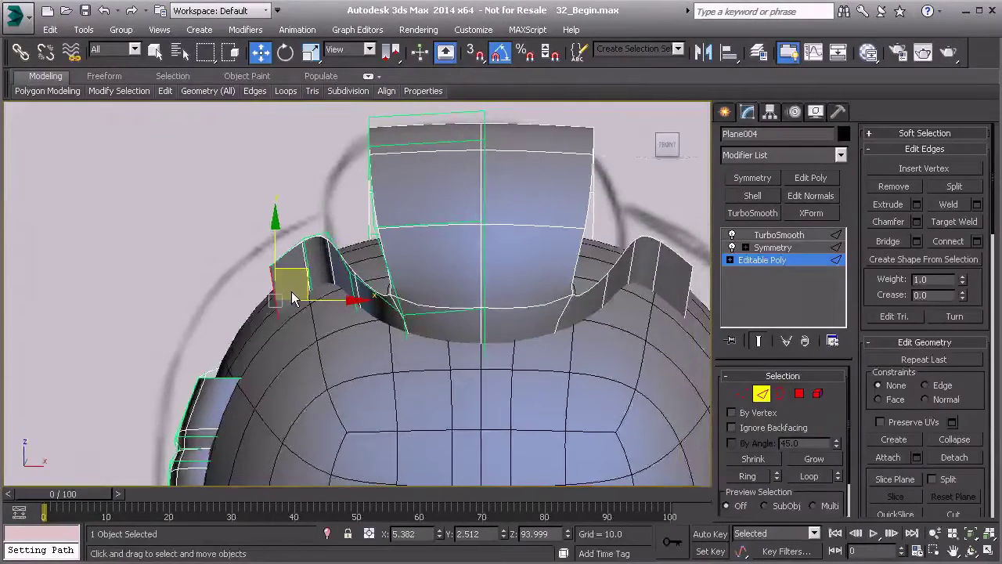
pyautogui.press('l')
pyautogui.moveTo(359, 265); pyautogui.dragTo(385, 272)
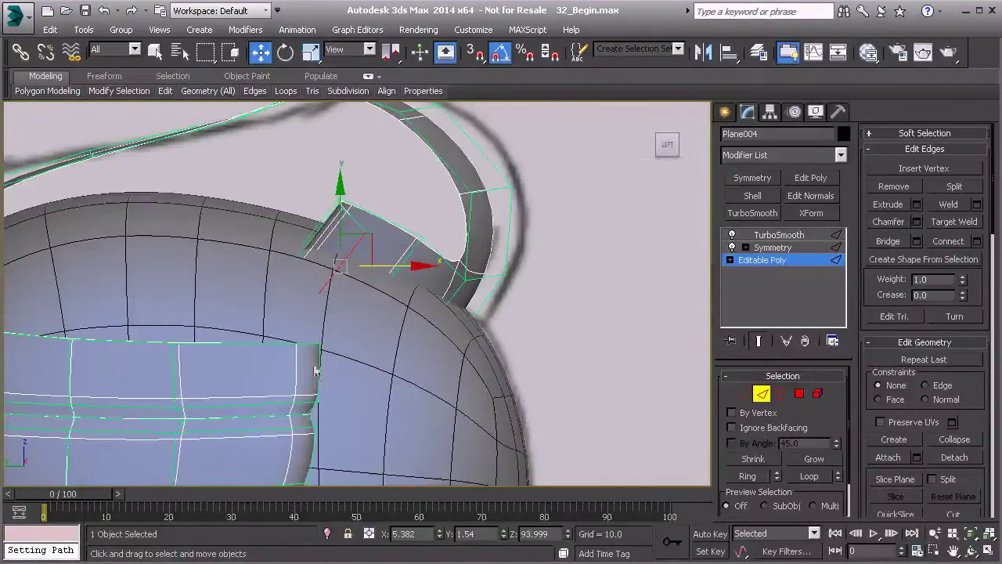
# Move the vertices at the hairline strip's outer end down and outward toward the side hair panel.
pyautogui.press('p')
pyautogui.scroll(-4, 345, 350)
pyautogui.keyDown('alt'); pyautogui.moveTo(351, 332); pyautogui.dragTo(322, 306, button='middle'); pyautogui.keyUp('alt')
pyautogui.scroll(5, 322, 306)
pyautogui.press('f')
pyautogui.press('1')
pyautogui.moveTo(248, 247); pyautogui.dragTo(274, 281)
pyautogui.moveTo(300, 241); pyautogui.dragTo(253, 294)
# Target Weld the outer end of the hairline strip to the upper front corner of the side hair panel.
pyautogui.moveTo(250, 322); pyautogui.dragTo(353, 288, button='middle')
pyautogui.press('p')
pyautogui.scroll(3, 368, 308)
pyautogui.rightClick(352, 288)
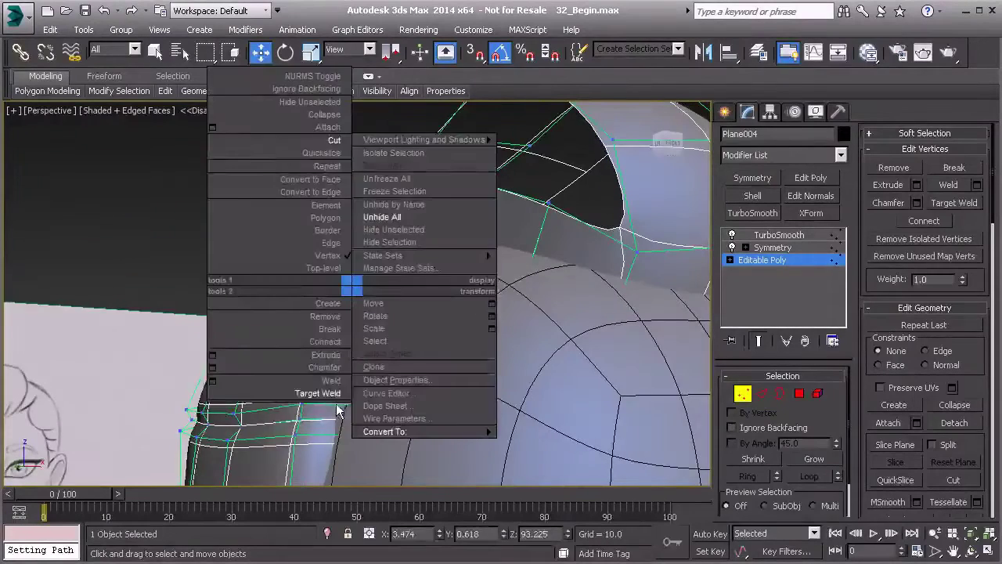
pyautogui.click(339, 394)
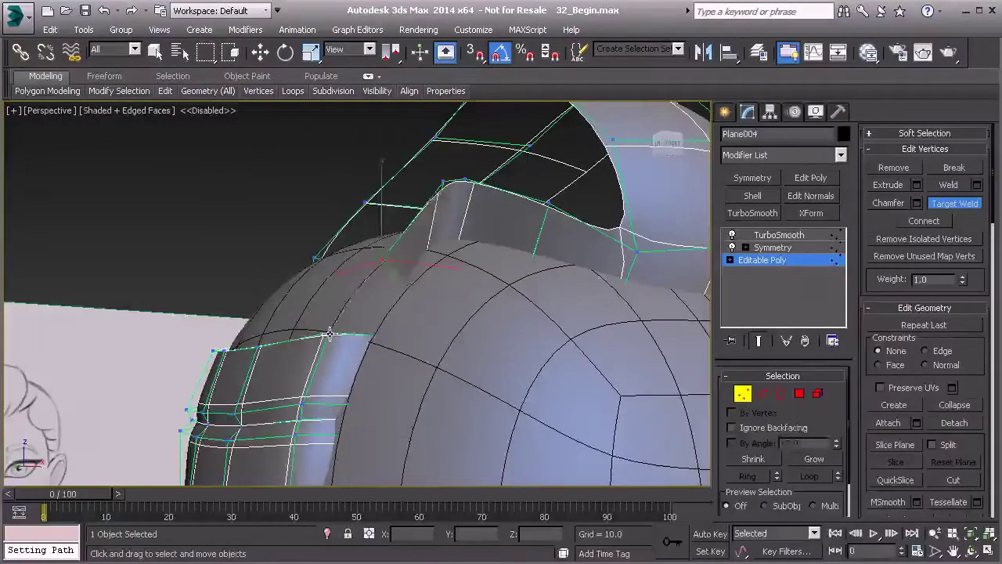
pyautogui.click(329, 335)
pyautogui.press('F3')
pyautogui.moveTo(405, 312)
pyautogui.keyDown('alt'); pyautogui.mouseDown(button='middle')
pyautogui.moveTo(376, 325)
pyautogui.moveTo(415, 298)
pyautogui.moveTo(317, 377)
pyautogui.mouseUp(button='middle'); pyautogui.keyUp('alt')
pyautogui.press('F3')
pyautogui.moveTo(521, 327)
pyautogui.keyDown('alt'); pyautogui.mouseDown(button='middle')
pyautogui.moveTo(659, 311)
pyautogui.moveTo(586, 365)
pyautogui.moveTo(451, 298)
pyautogui.moveTo(386, 337)
pyautogui.mouseUp(button='middle'); pyautogui.keyUp('alt')
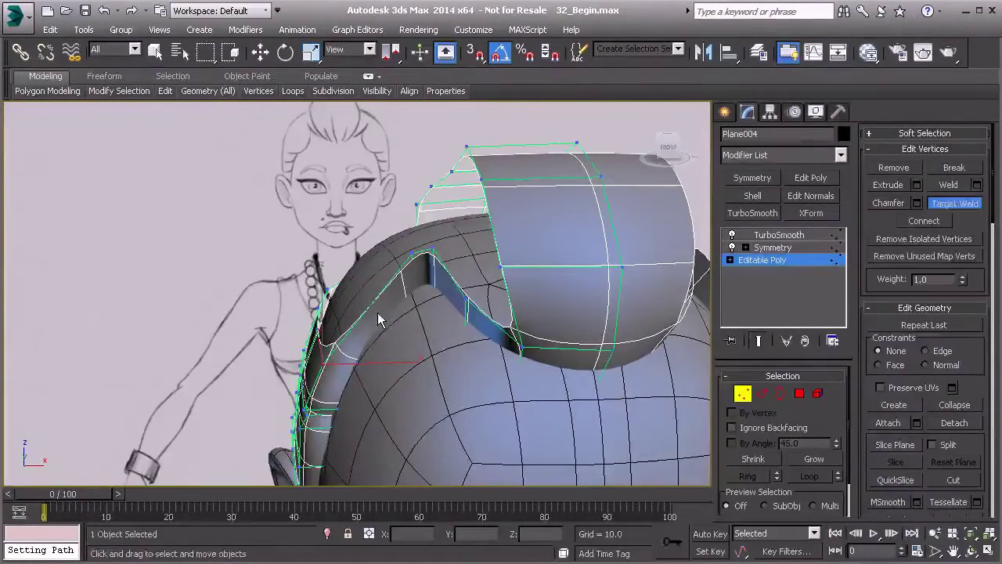
pyautogui.hotkey('alt', '1')
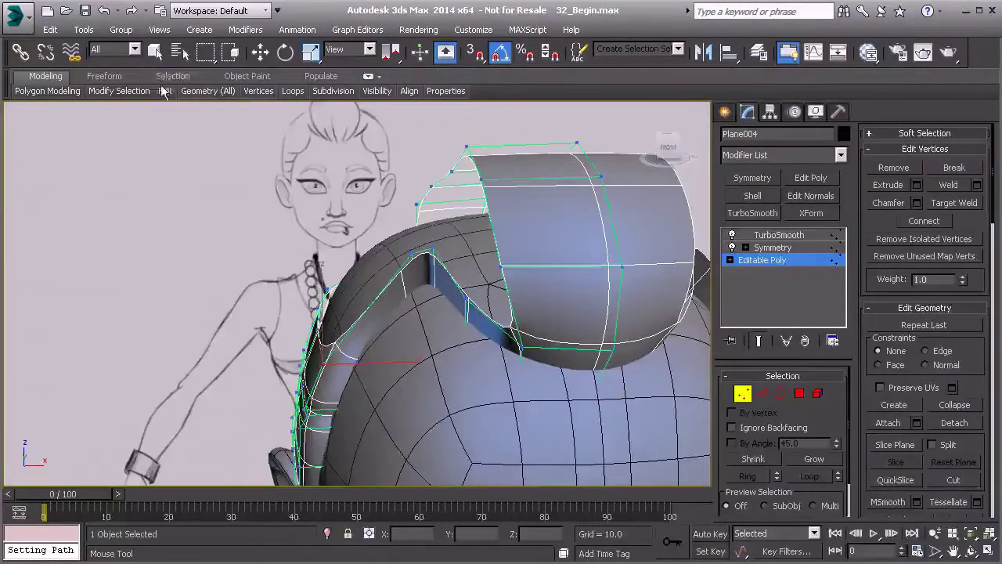
# Insert an edge loop across the hairline strip's outer segment with Swift Loop and move its upper vertex outward.
pyautogui.moveTo(163, 90)
pyautogui.click(288, 132)
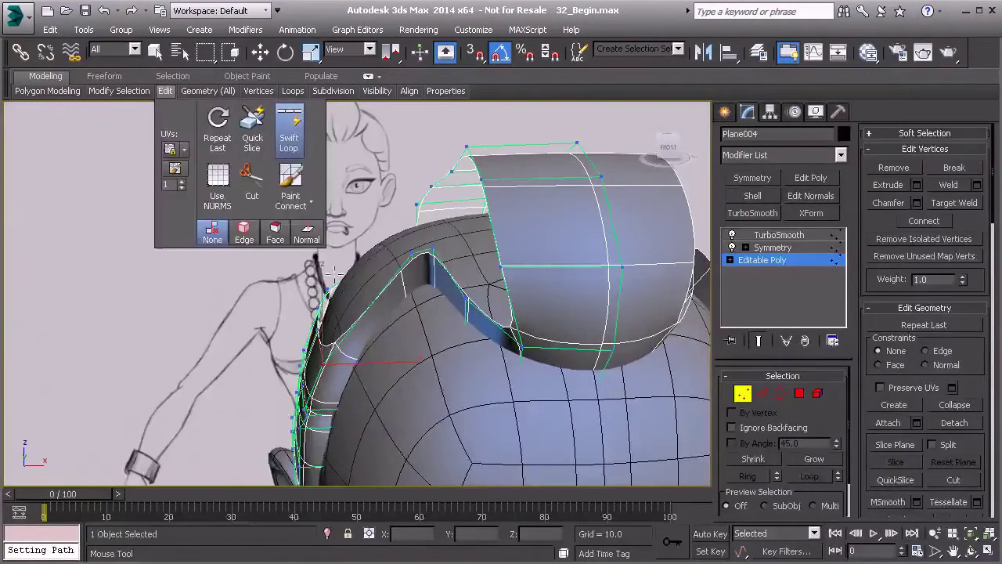
pyautogui.click(378, 304)
pyautogui.keyDown('alt'); pyautogui.moveTo(378, 306); pyautogui.dragTo(384, 332, button='middle'); pyautogui.keyUp('alt')
pyautogui.press('w')
pyautogui.moveTo(345, 308); pyautogui.dragTo(336, 306)
pyautogui.moveTo(349, 315)
pyautogui.keyDown('alt'); pyautogui.mouseDown(button='middle')
pyautogui.moveTo(302, 306)
pyautogui.moveTo(360, 330)
pyautogui.mouseUp(button='middle'); pyautogui.keyUp('alt')
# Move the upper and lower vertices around the hairline strip's peak in the front view to round off its corner.
pyautogui.keyDown('alt'); pyautogui.moveTo(407, 262); pyautogui.dragTo(369, 243, button='middle'); pyautogui.keyUp('alt')
pyautogui.press('f')
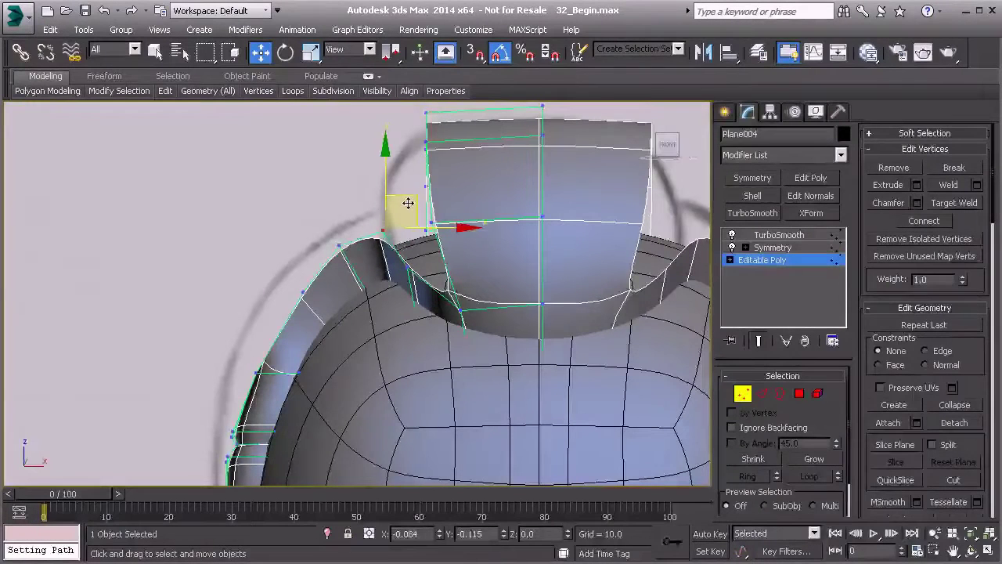
pyautogui.moveTo(327, 232); pyautogui.dragTo(355, 269)
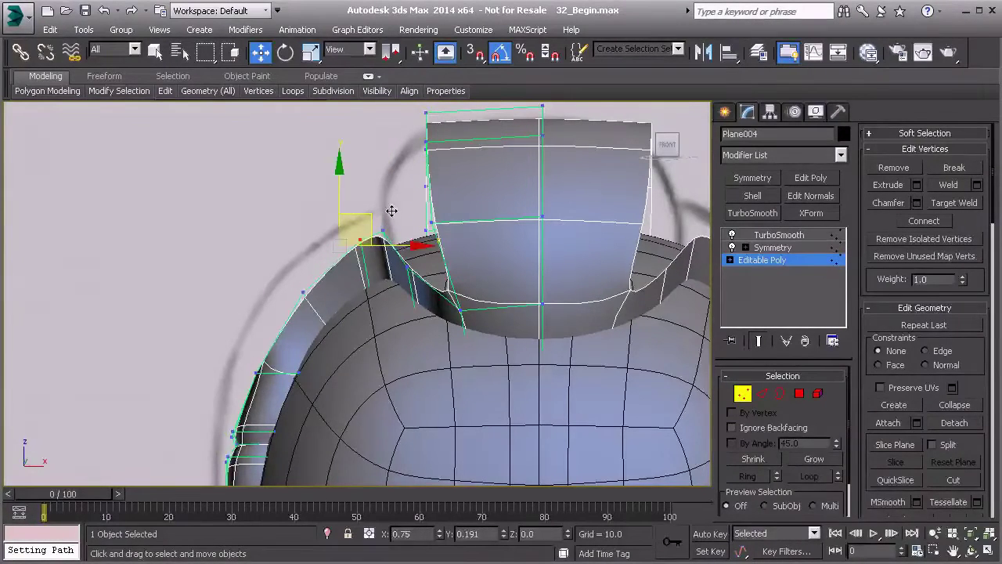
pyautogui.press('F3')
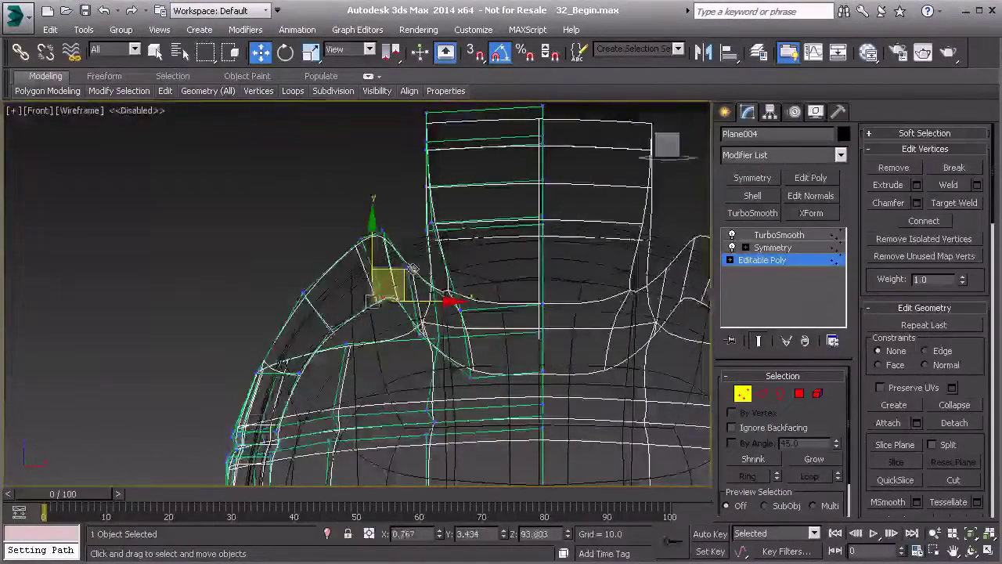
pyautogui.moveTo(413, 269); pyautogui.dragTo(418, 266)
pyautogui.moveTo(355, 285)
pyautogui.mouseDown(button='middle')
pyautogui.moveTo(318, 282)
pyautogui.moveTo(537, 374)
pyautogui.moveTo(462, 363)
pyautogui.moveTo(384, 335)
pyautogui.moveTo(436, 320)
pyautogui.moveTo(413, 362)
pyautogui.moveTo(506, 373)
pyautogui.moveTo(368, 408)
pyautogui.mouseUp(button='middle')
pyautogui.scroll(-2, 317, 285)
pyautogui.press('p')
pyautogui.scroll(-3, 318, 292)
pyautogui.scroll(3, 537, 374)
pyautogui.keyDown('alt'); pyautogui.moveTo(254, 374); pyautogui.dragTo(403, 380, button='middle'); pyautogui.keyUp('alt')
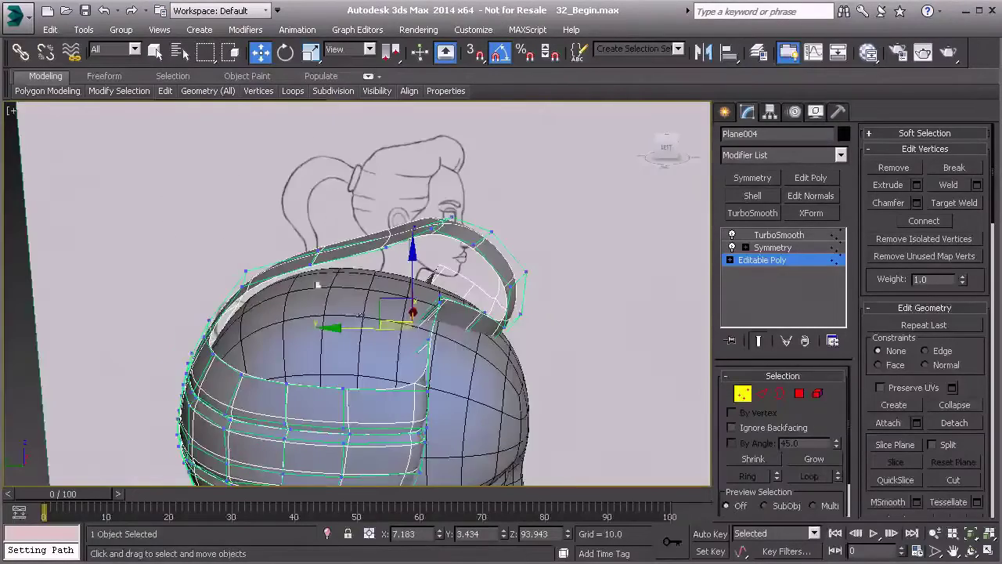
# Bridge the rear edge of the side opening to the edge beside the hairline's outer corner with 3 segments.
pyautogui.keyDown('alt'); pyautogui.moveTo(383, 313); pyautogui.dragTo(235, 313, button='middle'); pyautogui.keyUp('alt')
pyautogui.press('2')
pyautogui.moveTo(386, 318)
pyautogui.keyDown('alt'); pyautogui.mouseDown(button='middle')
pyautogui.moveTo(315, 313)
pyautogui.moveTo(158, 420)
pyautogui.mouseUp(button='middle'); pyautogui.keyUp('alt')
pyautogui.click(200, 411)
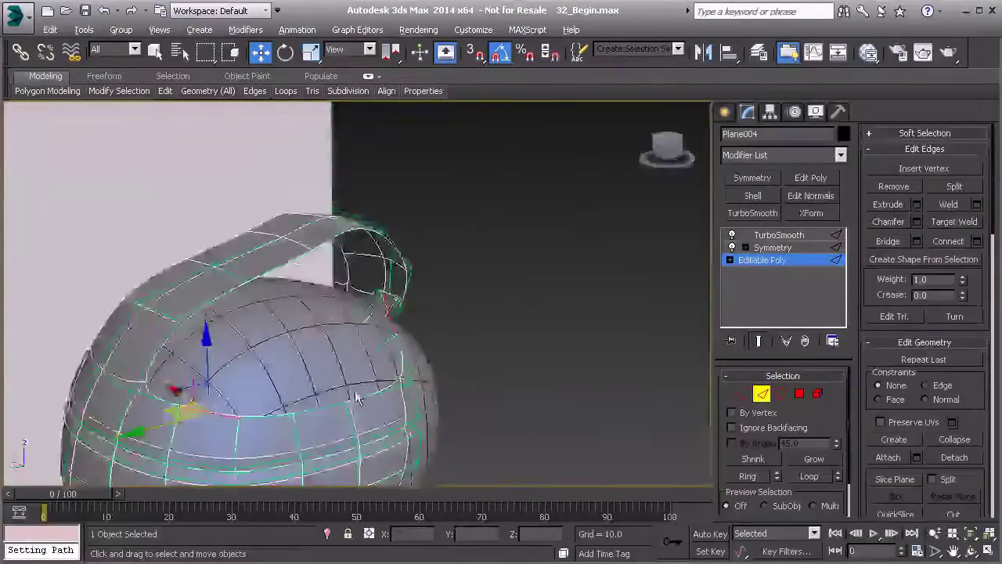
pyautogui.keyDown('alt'); pyautogui.moveTo(356, 397); pyautogui.dragTo(273, 390, button='middle'); pyautogui.keyUp('alt')
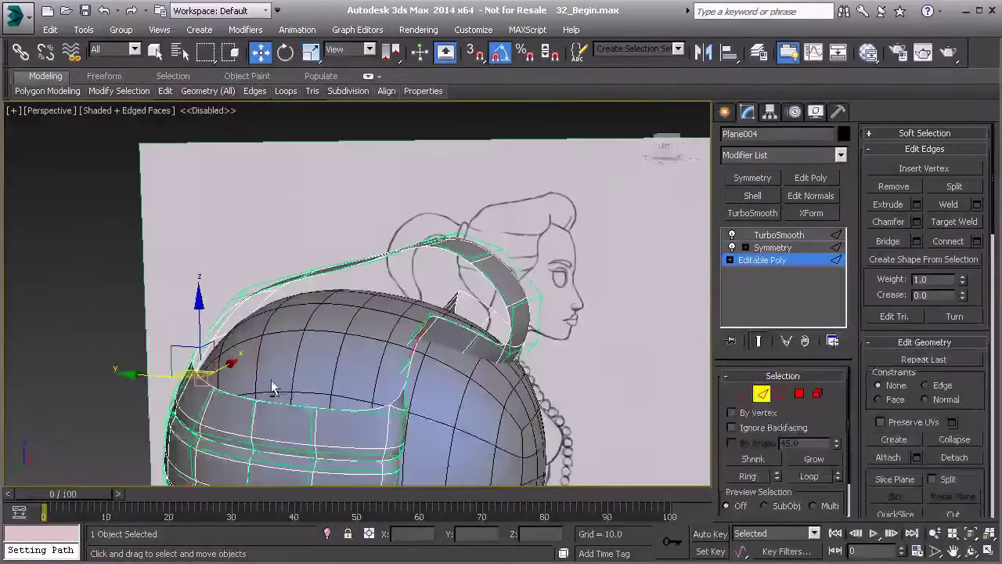
pyautogui.click(916, 241)
pyautogui.click(464, 268)
pyautogui.click(463, 268)
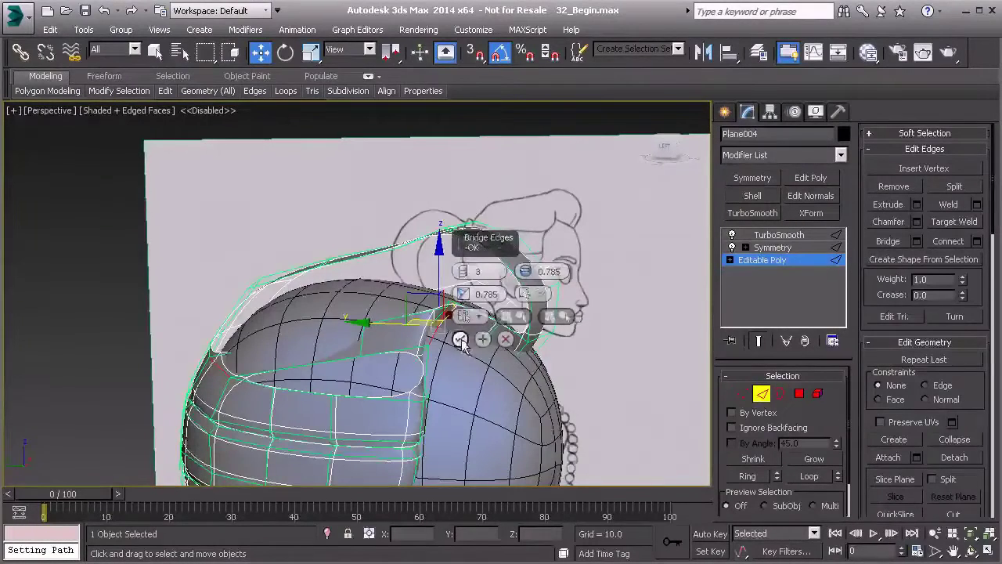
pyautogui.click(461, 338)
# Raise the two inner cross edges of the bridged side strip and adjust its rear upper vertex to follow the head's curve.
pyautogui.keyDown('alt'); pyautogui.moveTo(349, 354); pyautogui.dragTo(393, 350, button='middle'); pyautogui.keyUp('alt')
pyautogui.click(304, 358)
pyautogui.moveTo(294, 319); pyautogui.dragTo(296, 287)
pyautogui.click(368, 331)
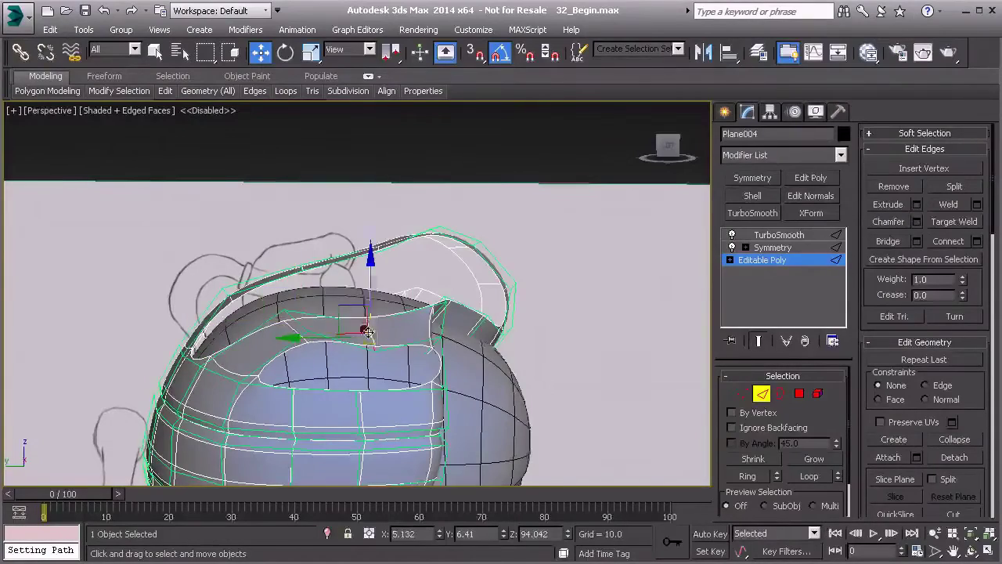
pyautogui.moveTo(368, 293); pyautogui.dragTo(372, 275)
pyautogui.moveTo(384, 329)
pyautogui.keyDown('alt'); pyautogui.mouseDown(button='middle')
pyautogui.moveTo(462, 320)
pyautogui.moveTo(408, 322)
pyautogui.moveTo(350, 402)
pyautogui.mouseUp(button='middle'); pyautogui.keyUp('alt')
pyautogui.keyDown('alt'); pyautogui.moveTo(326, 330); pyautogui.dragTo(277, 372, button='middle'); pyautogui.keyUp('alt')
pyautogui.press('1')
pyautogui.press('1')
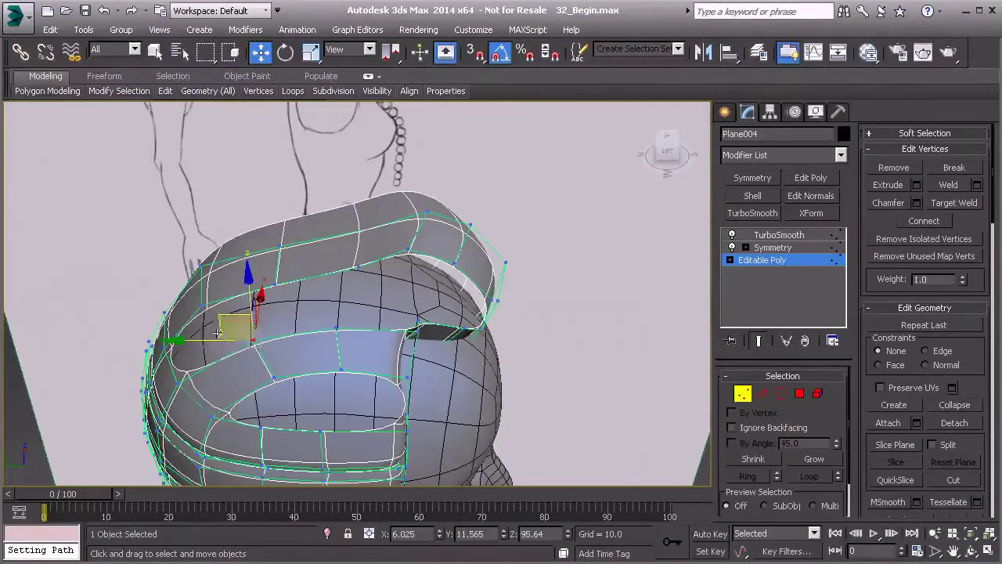
pyautogui.moveTo(216, 339); pyautogui.dragTo(213, 339)
# Bridge the middle upper edge of the side strip to the matching lower edge of the crest strip.
pyautogui.press('2')
pyautogui.click(310, 334)
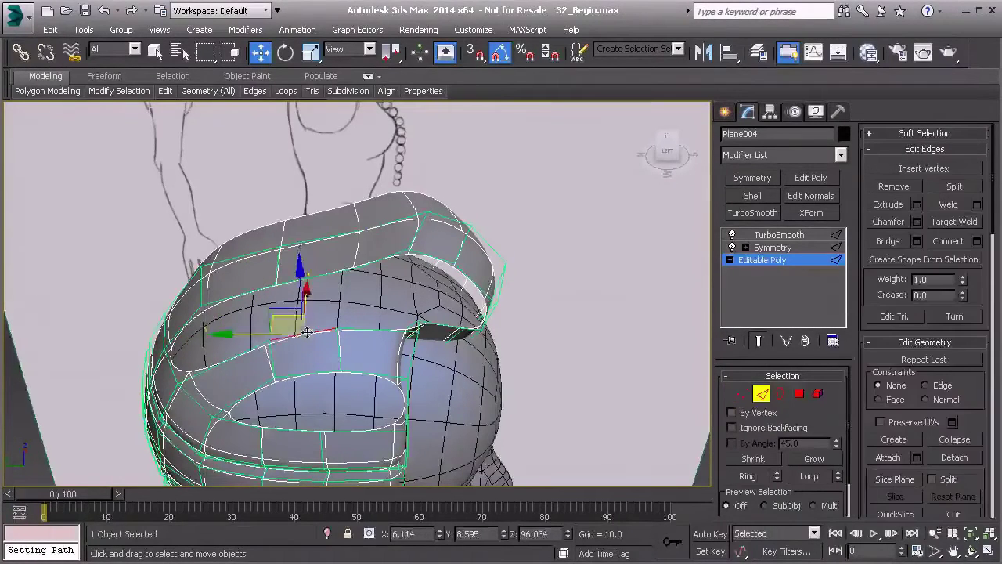
pyautogui.click(917, 241)
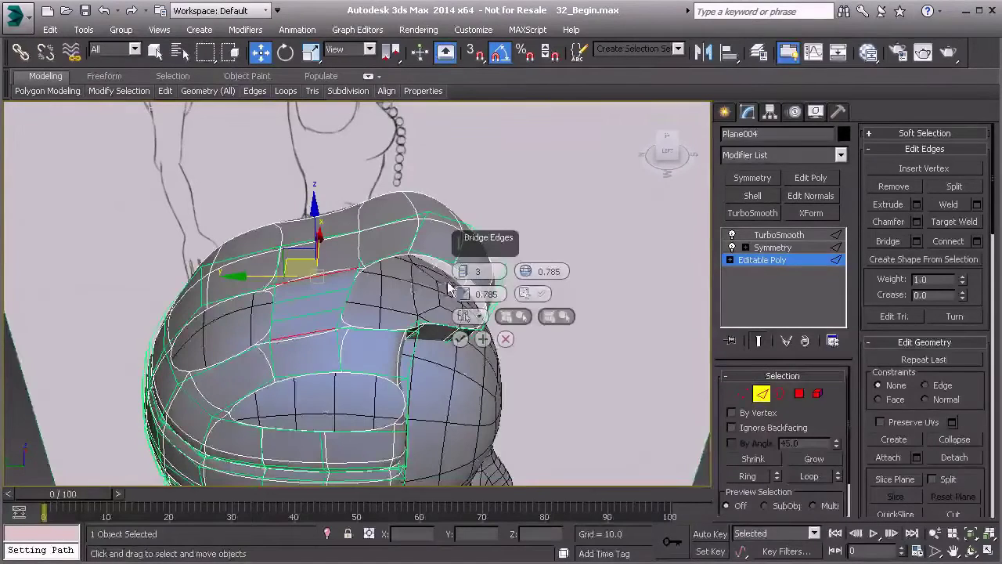
pyautogui.click(460, 338)
# Turn off TurboSmooth and shift the side strip's front cross edge on the low-poly cage.
pyautogui.click(731, 233)
pyautogui.keyDown('alt'); pyautogui.moveTo(345, 332); pyautogui.dragTo(322, 308, button='middle'); pyautogui.keyUp('alt')
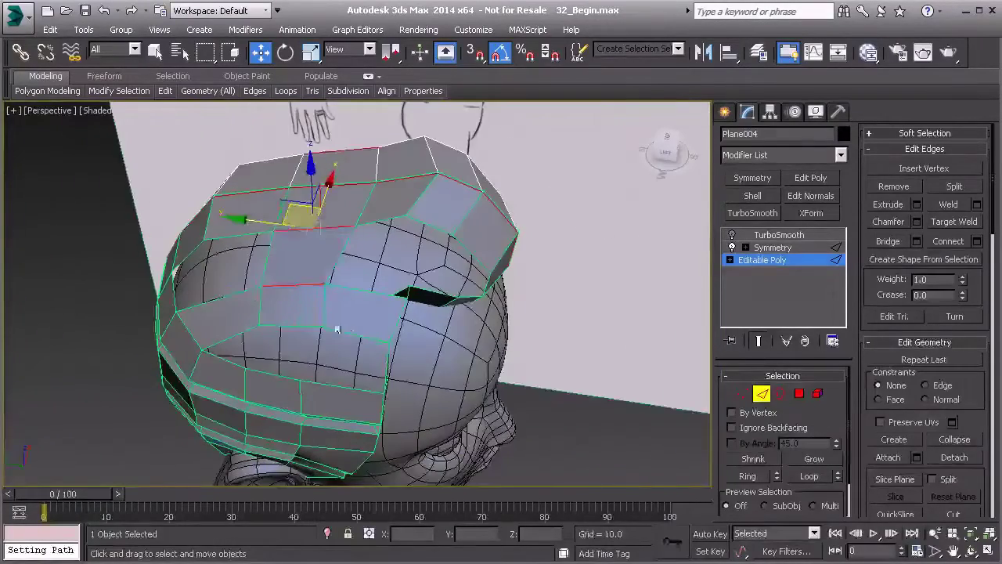
pyautogui.moveTo(295, 307); pyautogui.dragTo(276, 301)
pyautogui.moveTo(282, 302)
pyautogui.keyDown('alt'); pyautogui.mouseDown(button='middle')
pyautogui.moveTo(305, 293)
pyautogui.moveTo(297, 247)
pyautogui.moveTo(278, 248)
pyautogui.moveTo(347, 291)
pyautogui.moveTo(454, 306)
pyautogui.moveTo(391, 296)
pyautogui.moveTo(340, 335)
pyautogui.moveTo(260, 338)
pyautogui.mouseUp(button='middle'); pyautogui.keyUp('alt')
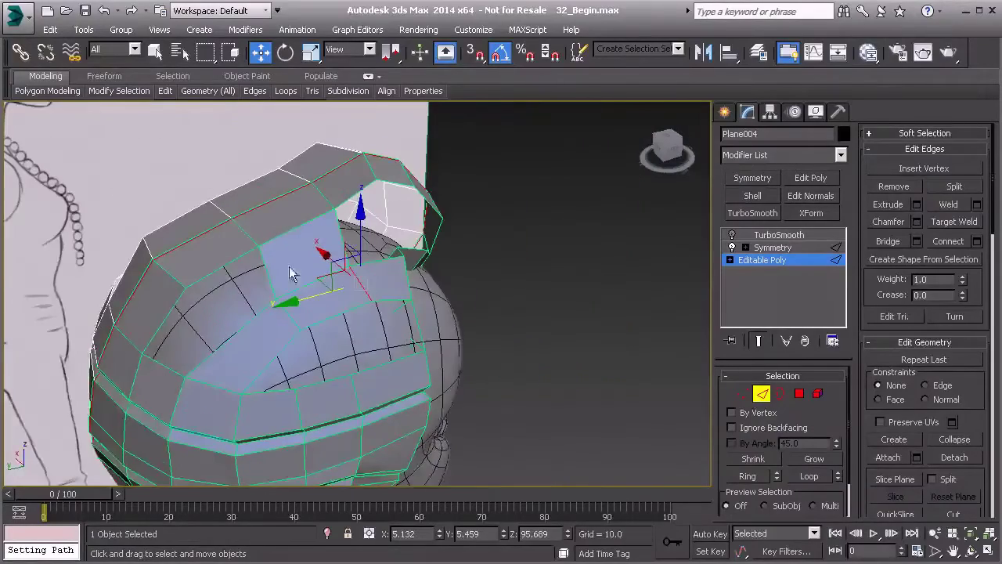
pyautogui.moveTo(330, 294)
pyautogui.keyDown('alt'); pyautogui.mouseDown(button='middle')
pyautogui.moveTo(410, 259)
pyautogui.moveTo(499, 279)
pyautogui.moveTo(298, 320)
pyautogui.moveTo(287, 347)
pyautogui.mouseUp(button='middle'); pyautogui.keyUp('alt')
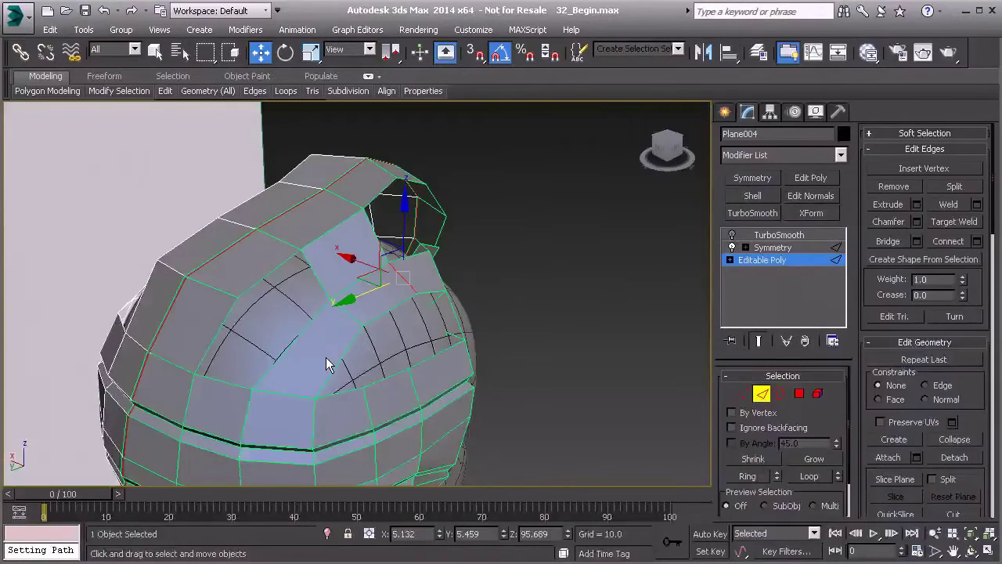
# Insert an edge loop across the rear segment of the side strip with Swift Loop.
pyautogui.hotkey('alt', '1')
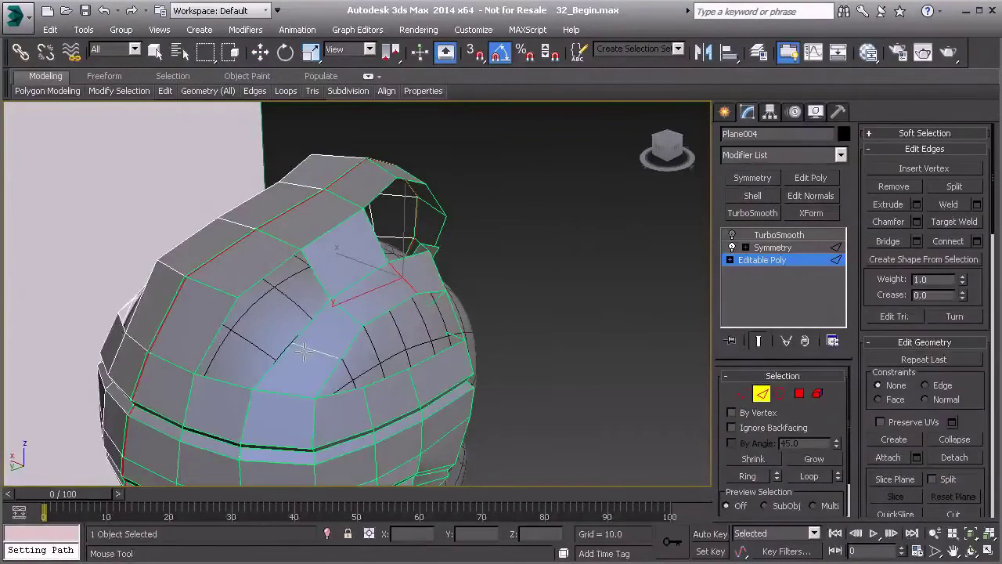
pyautogui.keyDown('alt'); pyautogui.moveTo(301, 350); pyautogui.dragTo(290, 351, button='middle'); pyautogui.keyUp('alt')
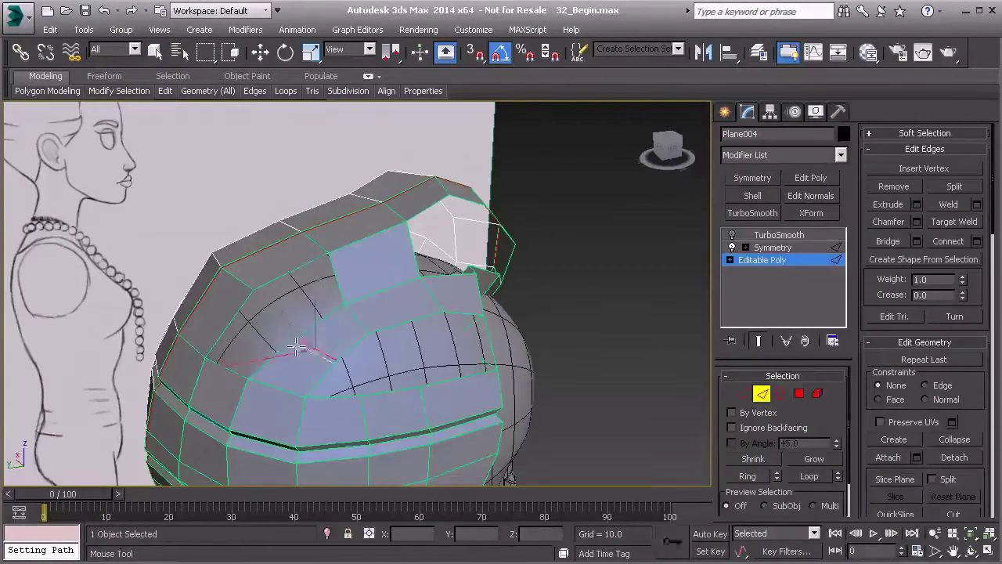
pyautogui.press('w')
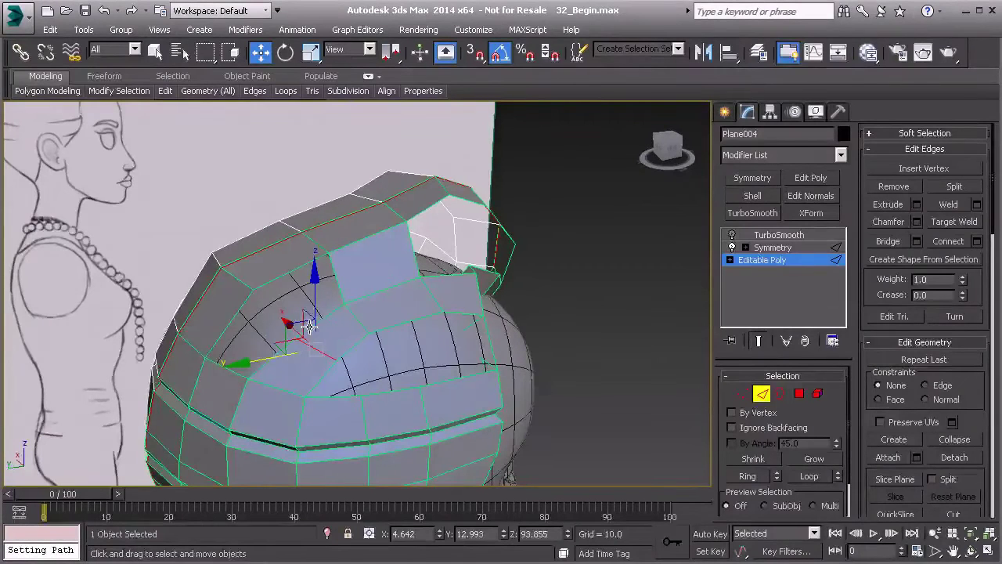
# Fill the side openings above and below the bridged strip with new polygons using the PolyDraw Extend tool.
pyautogui.hotkey('alt', 'c')
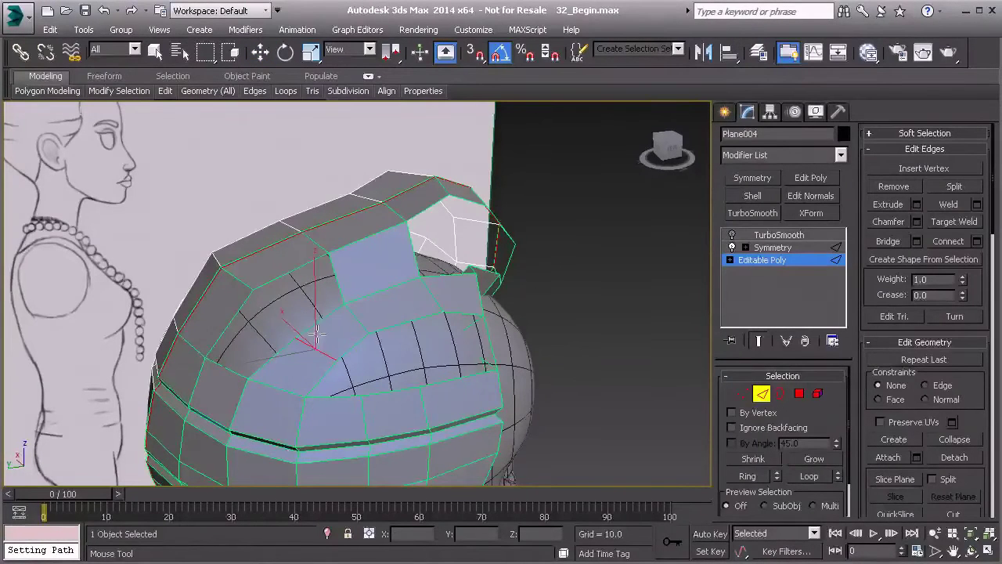
pyautogui.click(104, 76)
pyautogui.moveTo(45, 94)
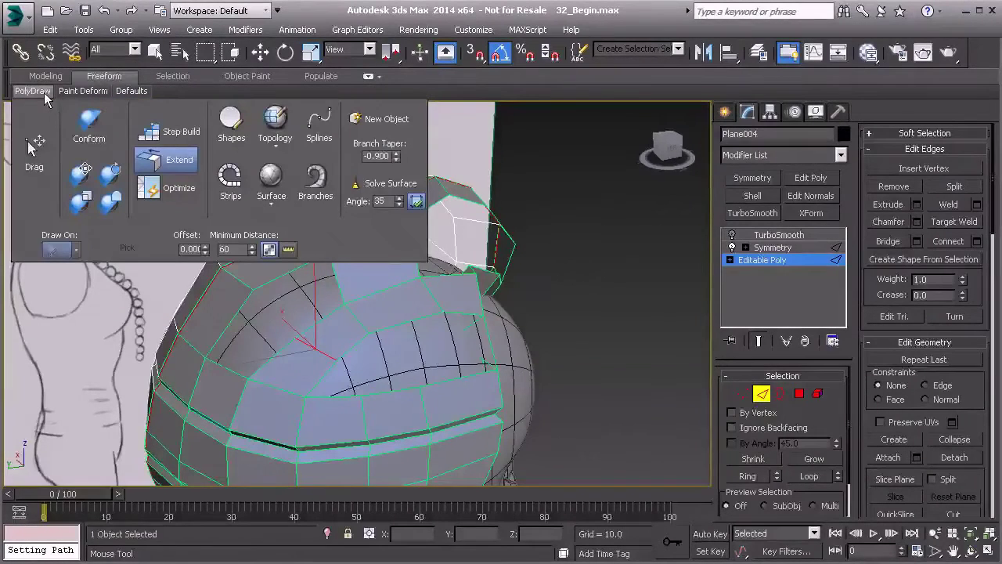
pyautogui.moveTo(291, 330); pyautogui.dragTo(360, 349, button='middle')
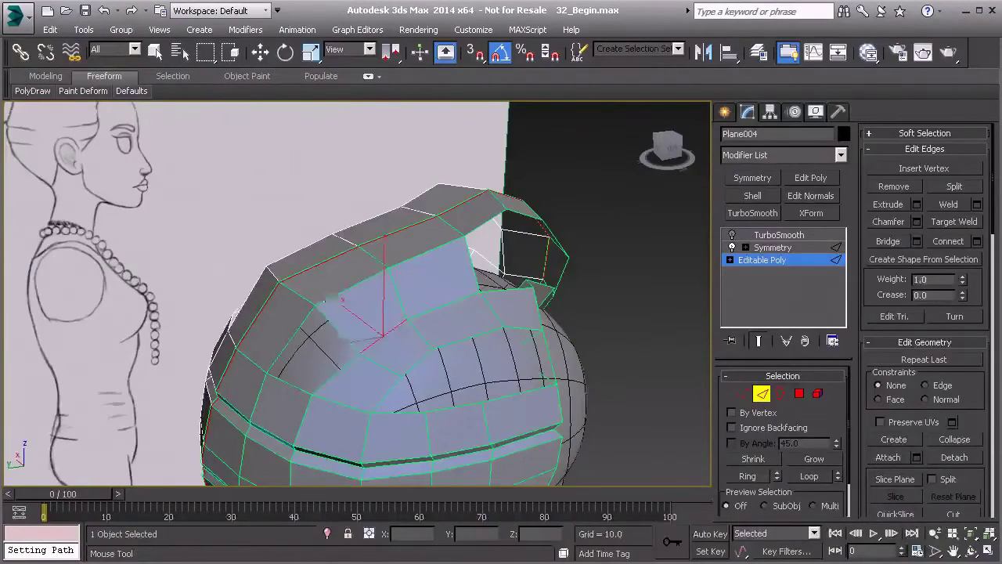
pyautogui.moveTo(469, 369)
pyautogui.keyDown('alt'); pyautogui.mouseDown(button='middle')
pyautogui.moveTo(426, 326)
pyautogui.moveTo(307, 308)
pyautogui.moveTo(387, 343)
pyautogui.mouseUp(button='middle'); pyautogui.keyUp('alt')
pyautogui.keyDown('ctrl'); pyautogui.keyDown('alt'); pyautogui.moveTo(375, 335); pyautogui.dragTo(388, 249); pyautogui.keyUp('alt'); pyautogui.keyUp('ctrl')
pyautogui.moveTo(414, 269)
pyautogui.keyDown('alt'); pyautogui.mouseDown(button='middle')
pyautogui.moveTo(358, 253)
pyautogui.moveTo(347, 232)
pyautogui.moveTo(344, 262)
pyautogui.moveTo(382, 321)
pyautogui.moveTo(387, 306)
pyautogui.moveTo(371, 313)
pyautogui.mouseUp(button='middle'); pyautogui.keyUp('alt')
pyautogui.keyDown('ctrl'); pyautogui.keyDown('alt'); pyautogui.moveTo(376, 306); pyautogui.dragTo(335, 390); pyautogui.keyUp('alt'); pyautogui.keyUp('ctrl')
pyautogui.keyDown('alt'); pyautogui.moveTo(335, 390); pyautogui.dragTo(302, 320, button='middle'); pyautogui.keyUp('alt')
pyautogui.keyDown('ctrl'); pyautogui.keyDown('alt'); pyautogui.moveTo(297, 311); pyautogui.dragTo(269, 405); pyautogui.keyUp('alt'); pyautogui.keyUp('ctrl')
pyautogui.keyDown('ctrl'); pyautogui.keyDown('alt'); pyautogui.moveTo(182, 357); pyautogui.dragTo(286, 371); pyautogui.keyUp('alt'); pyautogui.keyUp('ctrl')
pyautogui.keyDown('alt'); pyautogui.moveTo(246, 375); pyautogui.dragTo(295, 362, button='middle'); pyautogui.keyUp('alt')
# Move the rear vertices of the side strip and the filled area in the left view to even out the polygons.
pyautogui.press('l')
pyautogui.press('1')
pyautogui.press('w')
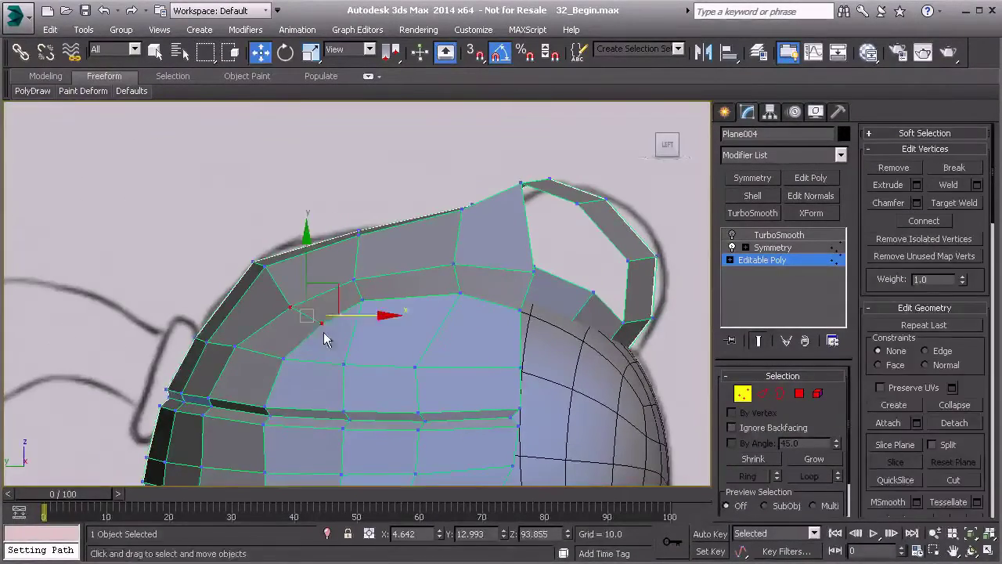
pyautogui.click(321, 323)
pyautogui.moveTo(352, 298); pyautogui.dragTo(332, 292)
pyautogui.moveTo(298, 370); pyautogui.dragTo(305, 374)
pyautogui.moveTo(307, 332); pyautogui.dragTo(291, 309)
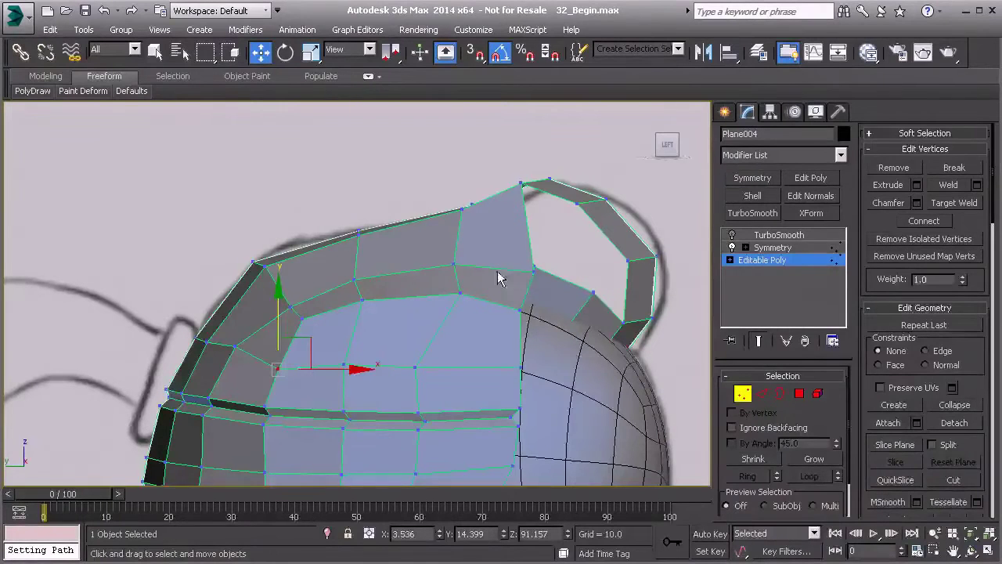
# Adjust the vertices along the filled side area's middle row and rear corner for more even spacing in the left view.
pyautogui.moveTo(439, 238); pyautogui.dragTo(362, 257, button='middle')
pyautogui.moveTo(354, 380); pyautogui.dragTo(381, 361, button='middle')
pyautogui.click(364, 367)
pyautogui.moveTo(407, 366); pyautogui.dragTo(417, 366)
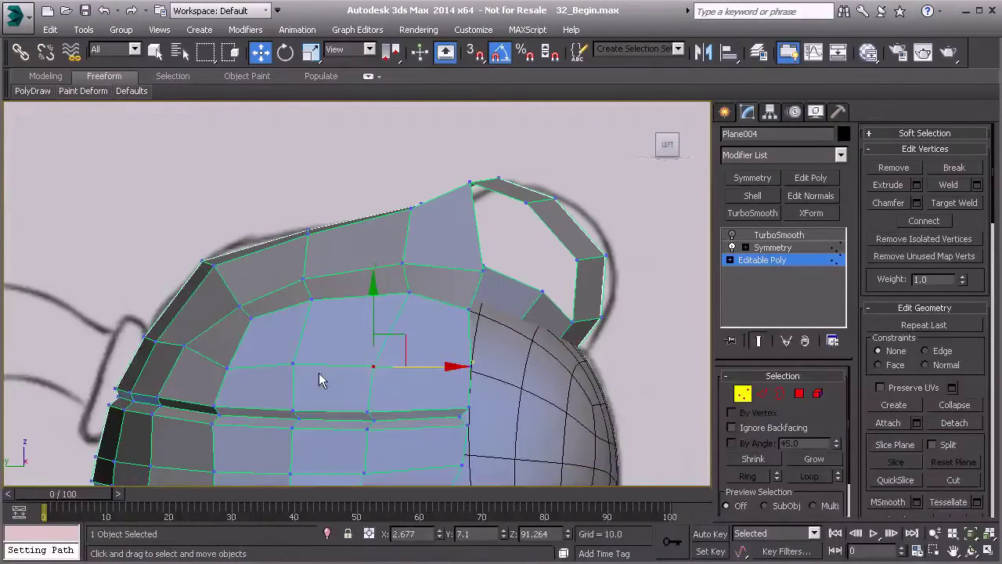
pyautogui.click(228, 365)
pyautogui.moveTo(251, 339); pyautogui.dragTo(244, 331)
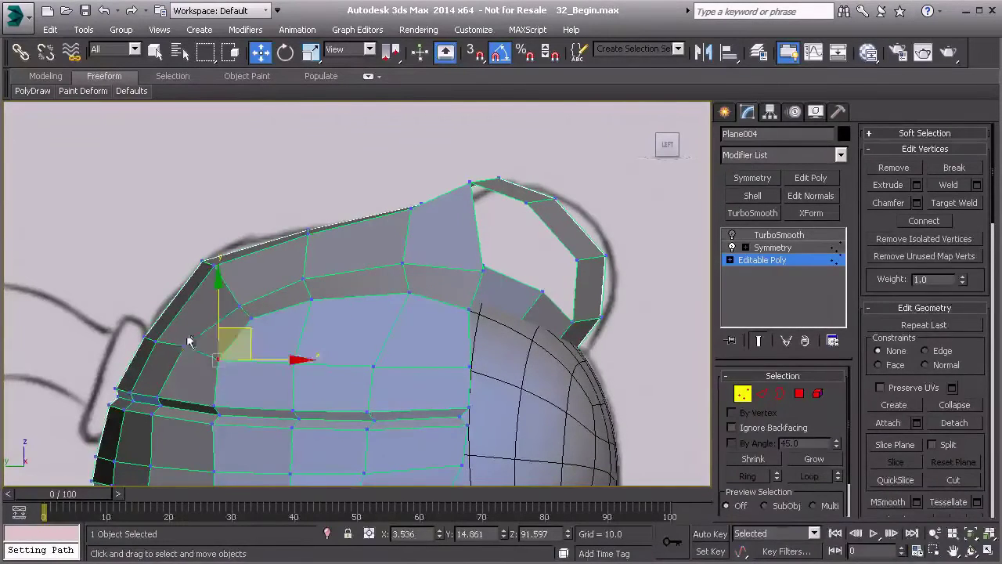
pyautogui.click(185, 345)
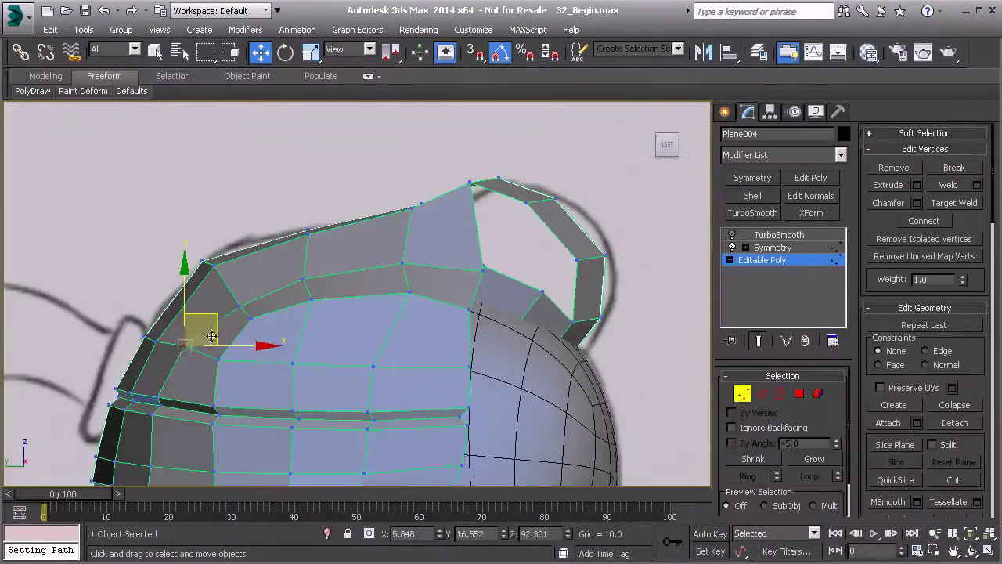
pyautogui.moveTo(215, 319); pyautogui.dragTo(219, 329)
# Examine the polygon flow of the hair cap around its side and back.
pyautogui.scroll(3, 219, 331)
pyautogui.press('p')
pyautogui.scroll(-2, 250, 323)
pyautogui.scroll(-2, 292, 326)
pyautogui.keyDown('alt'); pyautogui.moveTo(312, 304); pyautogui.dragTo(249, 340, button='middle'); pyautogui.keyUp('alt')
pyautogui.scroll(2, 389, 365)
pyautogui.moveTo(421, 362)
pyautogui.keyDown('alt'); pyautogui.mouseDown(button='middle')
pyautogui.moveTo(305, 352)
pyautogui.moveTo(312, 364)
pyautogui.moveTo(352, 373)
pyautogui.moveTo(333, 371)
pyautogui.moveTo(360, 340)
pyautogui.moveTo(383, 348)
pyautogui.moveTo(374, 326)
pyautogui.mouseUp(button='middle'); pyautogui.keyUp('alt')
pyautogui.keyDown('alt'); pyautogui.moveTo(214, 348); pyautogui.dragTo(396, 305, button='middle'); pyautogui.keyUp('alt')
pyautogui.moveTo(204, 416); pyautogui.dragTo(258, 241, button='middle')
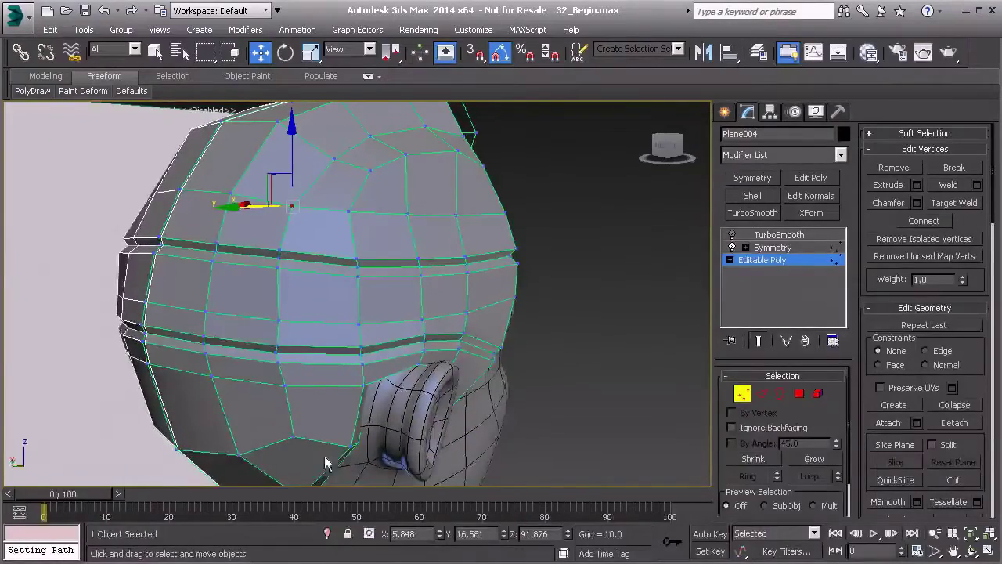
pyautogui.moveTo(243, 292)
pyautogui.mouseDown(button='middle')
pyautogui.moveTo(242, 303)
pyautogui.moveTo(344, 321)
pyautogui.moveTo(422, 282)
pyautogui.mouseUp(button='middle')
pyautogui.keyDown('alt'); pyautogui.moveTo(363, 213); pyautogui.dragTo(381, 273, button='middle'); pyautogui.keyUp('alt')
pyautogui.moveTo(381, 274)
pyautogui.mouseDown(button='middle')
pyautogui.moveTo(382, 288)
pyautogui.moveTo(405, 303)
pyautogui.moveTo(445, 308)
pyautogui.moveTo(473, 327)
pyautogui.moveTo(464, 277)
pyautogui.mouseUp(button='middle')
# Insert a lengthwise edge loop through the row of polygons between the crest and the side strip with Swift Loop.
pyautogui.hotkey('alt', '1')
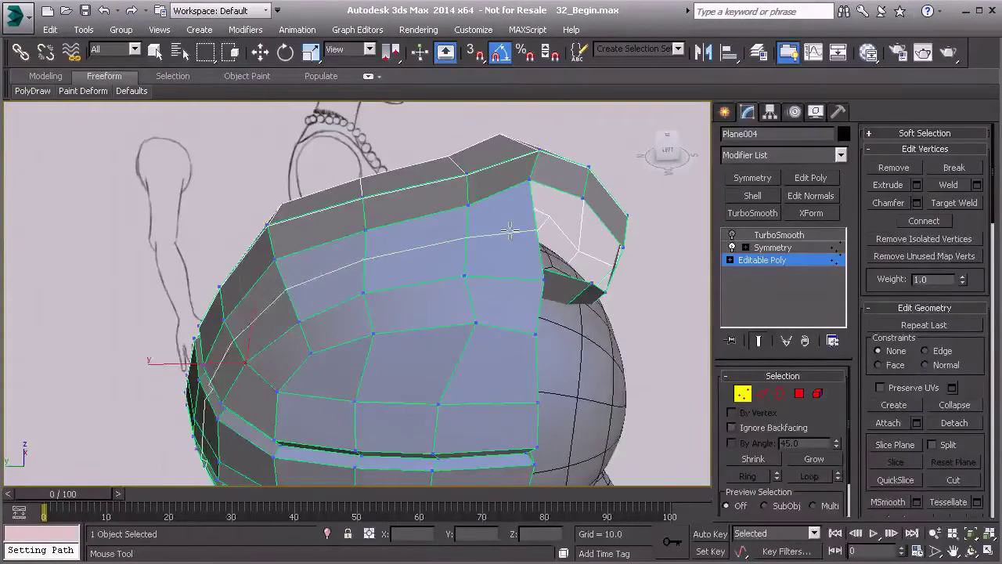
pyautogui.click(510, 229)
pyautogui.keyDown('alt'); pyautogui.moveTo(509, 229); pyautogui.dragTo(413, 277, button='middle'); pyautogui.keyUp('alt')
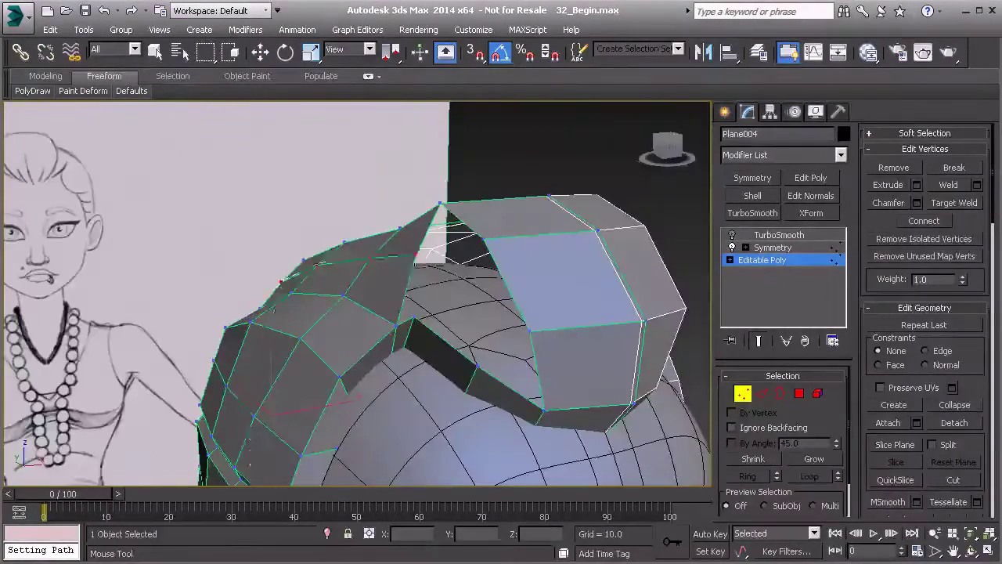
# Bridge the crest's outer front edge to the hairline strip's upper edge with 2 segments.
pyautogui.press('w')
pyautogui.press('2')
pyautogui.keyDown('ctrl'); pyautogui.click(460, 225); pyautogui.keyUp('ctrl')
pyautogui.keyDown('alt'); pyautogui.moveTo(459, 271); pyautogui.dragTo(445, 313, button='middle'); pyautogui.keyUp('alt')
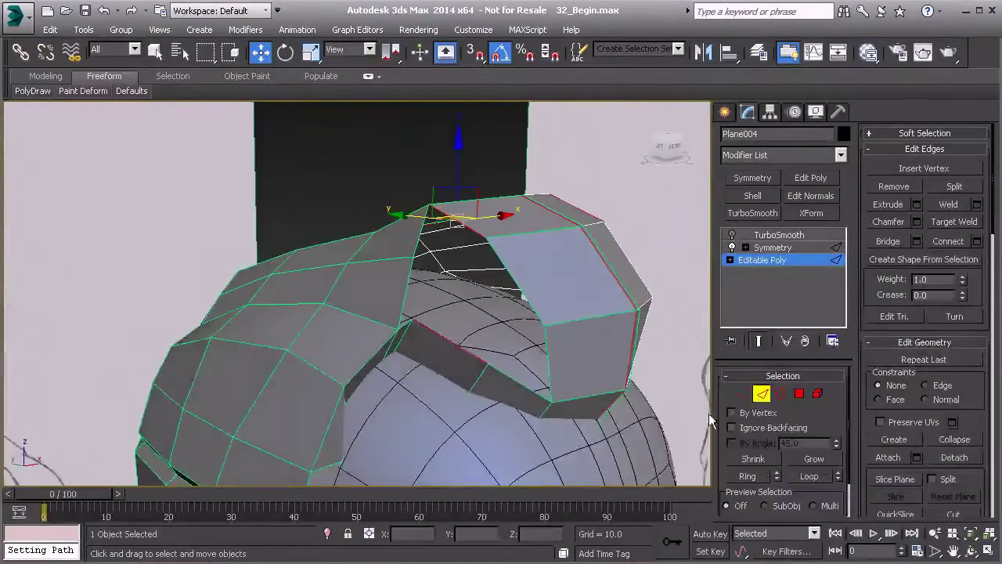
pyautogui.click(916, 242)
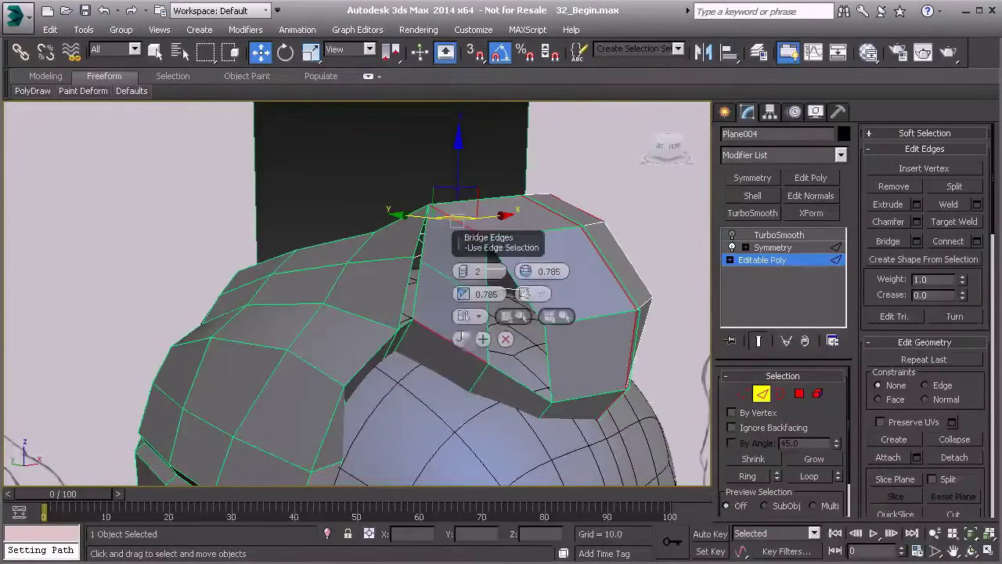
pyautogui.click(461, 338)
# Move the new bridge's middle edge to round out the surface between the crest and the hairline.
pyautogui.keyDown('alt'); pyautogui.moveTo(452, 276); pyautogui.dragTo(491, 271, button='middle'); pyautogui.keyUp('alt')
pyautogui.moveTo(405, 280); pyautogui.dragTo(415, 284)
pyautogui.keyDown('alt'); pyautogui.moveTo(422, 284); pyautogui.dragTo(430, 318, button='middle'); pyautogui.keyUp('alt')
pyautogui.keyDown('alt'); pyautogui.moveTo(504, 354); pyautogui.dragTo(426, 302, button='middle'); pyautogui.keyUp('alt')
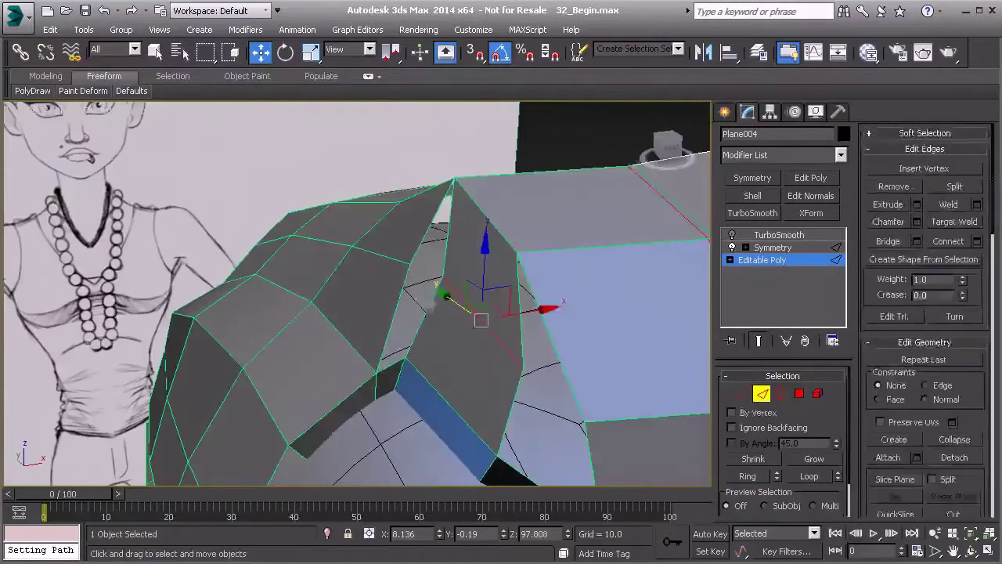
# Target Weld the outer middle vertex of the front bridge to the end vertex of the side panel's new loop.
pyautogui.press('1')
pyautogui.rightClick(437, 322)
pyautogui.click(397, 428)
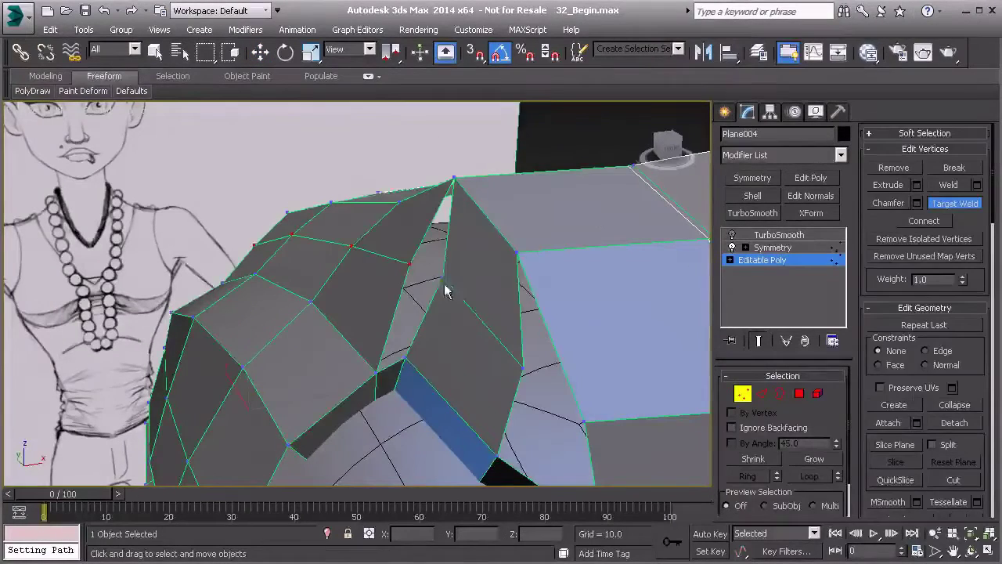
pyautogui.click(413, 264)
pyautogui.keyDown('alt'); pyautogui.moveTo(436, 329); pyautogui.dragTo(443, 308, button='middle'); pyautogui.keyUp('alt')
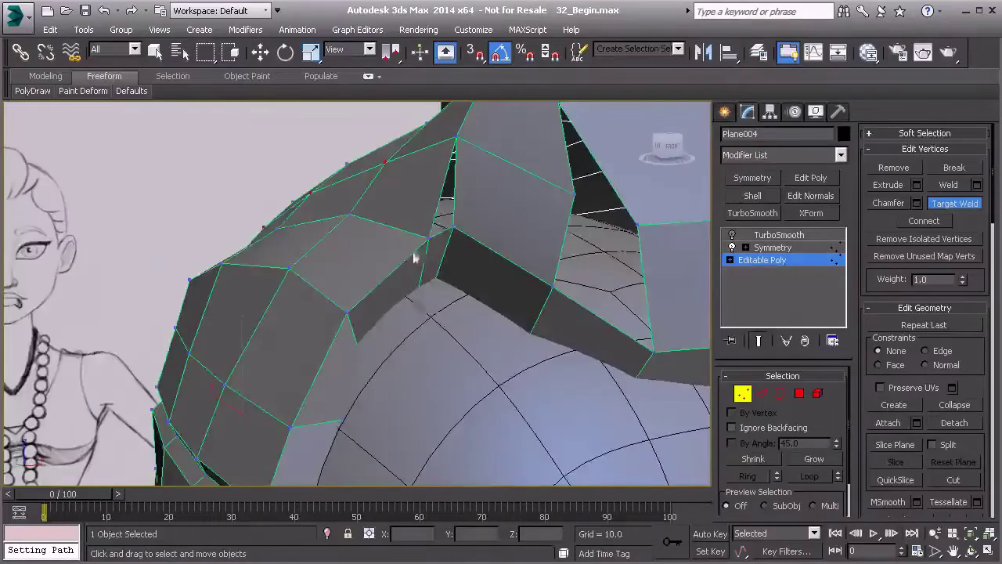
pyautogui.keyDown('alt'); pyautogui.moveTo(465, 205); pyautogui.dragTo(417, 274, button='middle'); pyautogui.keyUp('alt')
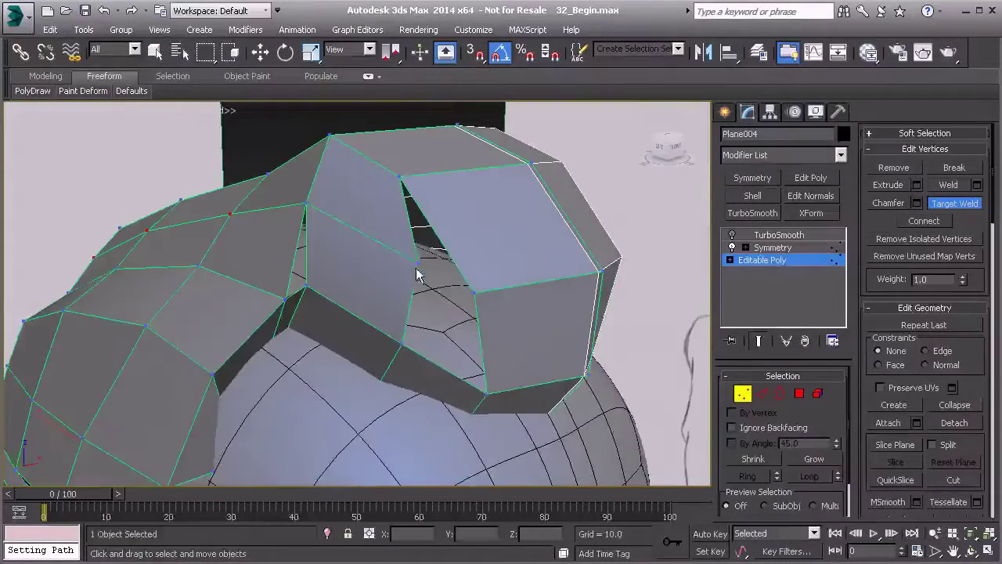
# Move the side panel's front middle vertex back along Y, in line with the vertices above and below it.
pyautogui.click(473, 294)
pyautogui.keyDown('alt'); pyautogui.moveTo(447, 299); pyautogui.dragTo(416, 295, button='middle'); pyautogui.keyUp('alt')
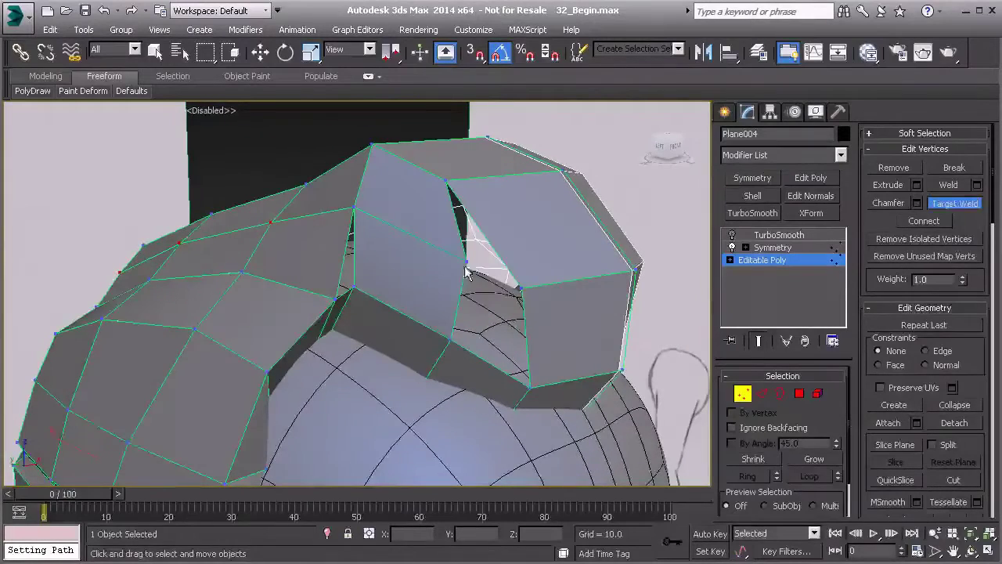
pyautogui.press('w')
pyautogui.click(467, 262)
pyautogui.moveTo(433, 258); pyautogui.dragTo(415, 257)
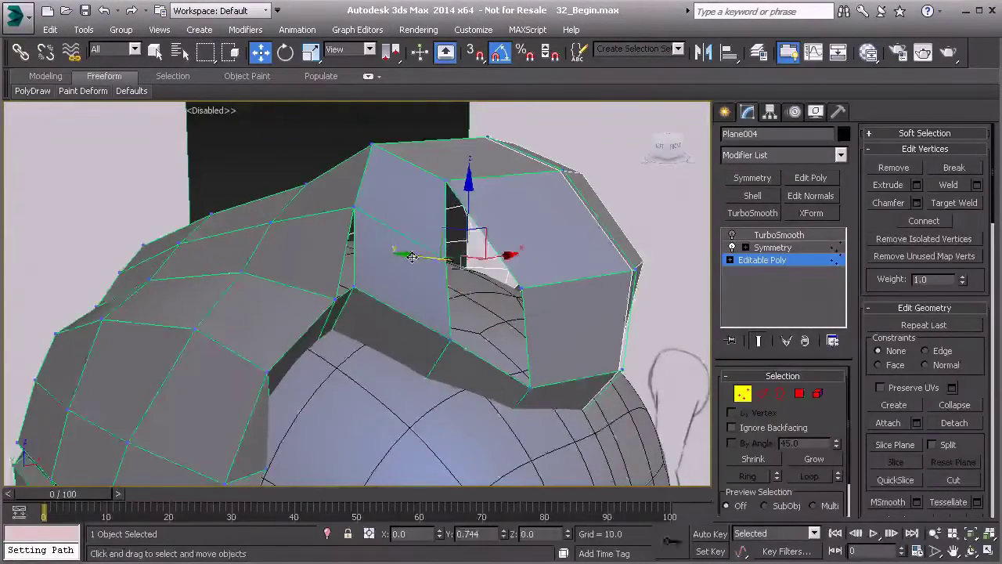
pyautogui.keyDown('alt'); pyautogui.moveTo(415, 258); pyautogui.dragTo(446, 260, button='middle'); pyautogui.keyUp('alt')
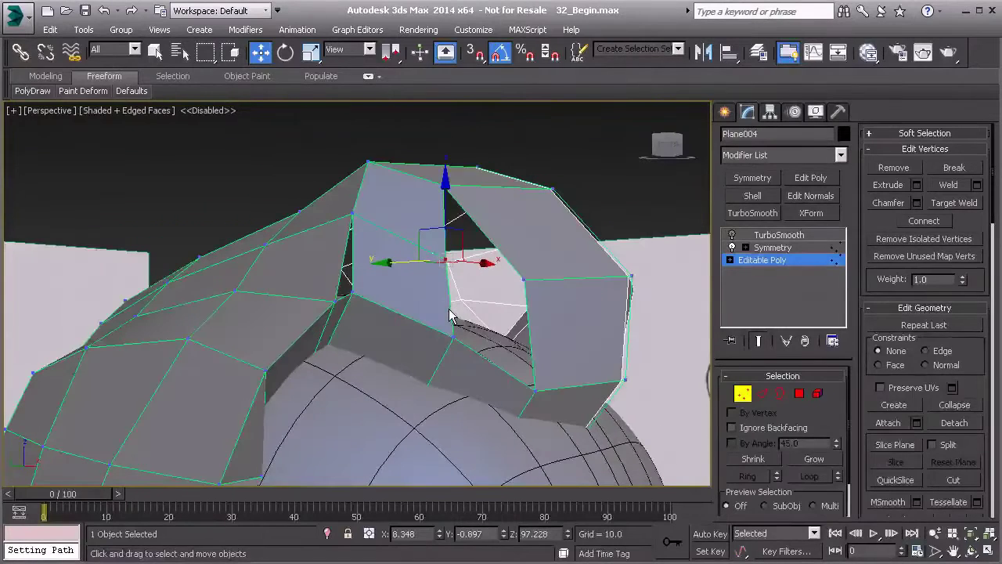
# Fill the lower half of the gap between side panel and front bridge with a polygon, and adjust the panel's middle vertex along X.
pyautogui.hotkey('alt', 'c')
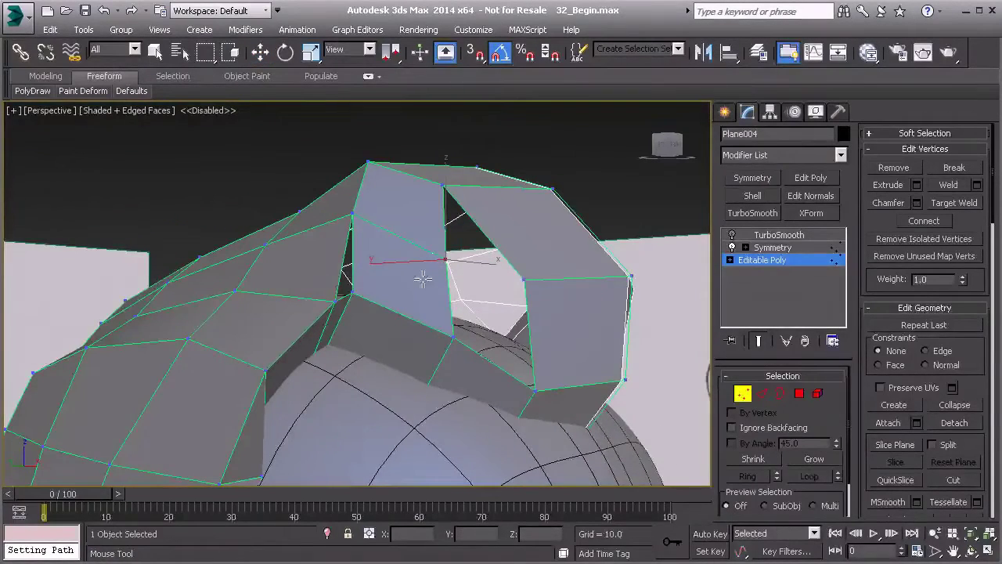
pyautogui.keyDown('shift'); pyautogui.moveTo(427, 283); pyautogui.dragTo(562, 349); pyautogui.keyUp('shift')
pyautogui.keyDown('alt'); pyautogui.moveTo(562, 348); pyautogui.dragTo(432, 310, button='middle'); pyautogui.keyUp('alt')
pyautogui.press('w')
pyautogui.moveTo(489, 253); pyautogui.dragTo(476, 257)
pyautogui.keyDown('alt'); pyautogui.moveTo(472, 257); pyautogui.dragTo(457, 206, button='middle'); pyautogui.keyUp('alt')
pyautogui.moveTo(453, 251)
pyautogui.keyDown('alt'); pyautogui.mouseDown(button='middle')
pyautogui.moveTo(441, 253)
pyautogui.moveTo(475, 263)
pyautogui.moveTo(386, 279)
pyautogui.mouseUp(button='middle'); pyautogui.keyUp('alt')
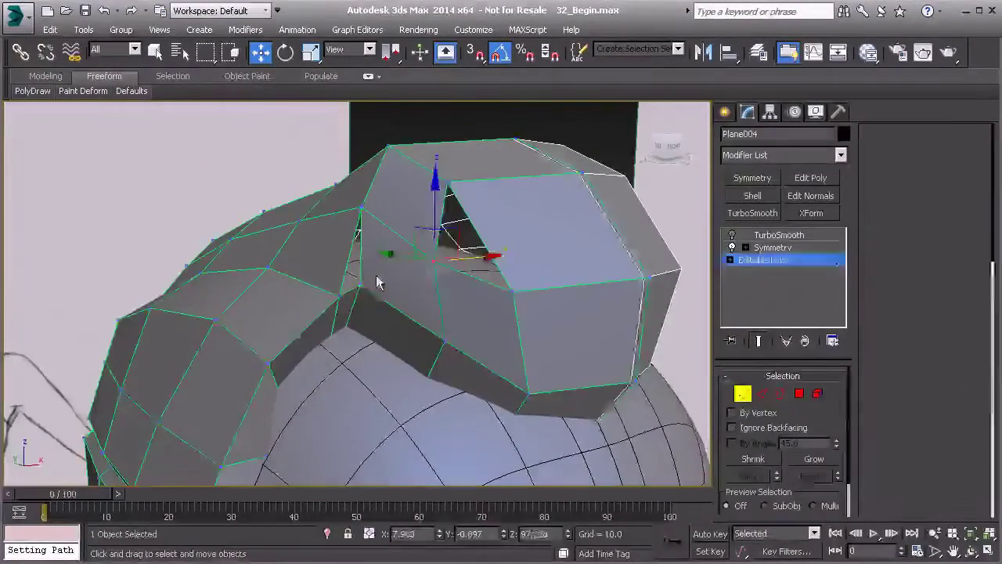
# Cap the narrow opening behind the side panel and the triangular hole beside the front bridge.
pyautogui.press('3')
pyautogui.click(357, 265)
pyautogui.click(955, 186)
pyautogui.click(513, 249)
pyautogui.click(480, 244)
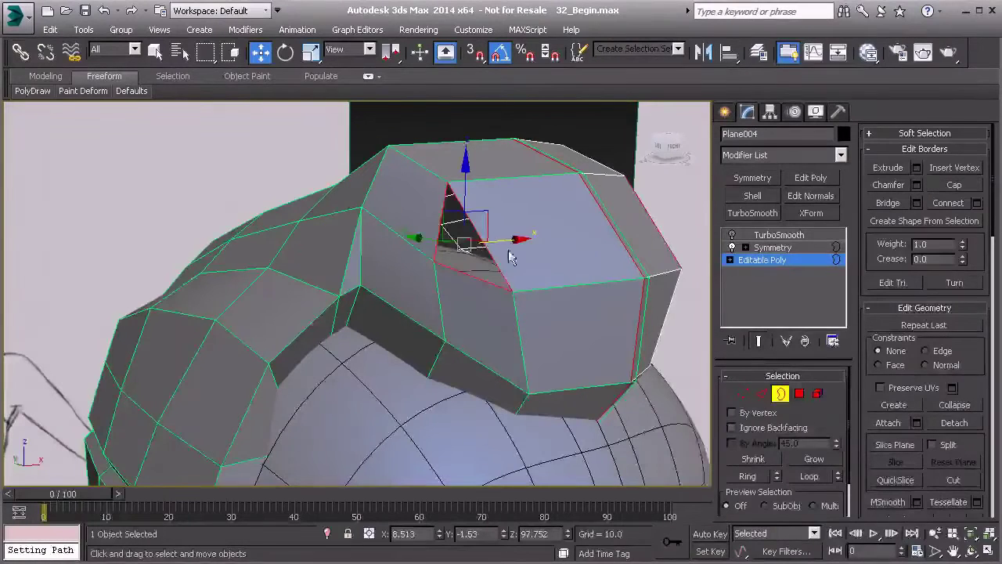
pyautogui.click(973, 185)
# Cut new horizontal edges across the upper and lower faces of the front roll, extending the lower row through the side panel.
pyautogui.press('1')
pyautogui.rightClick(528, 240)
pyautogui.click(510, 91)
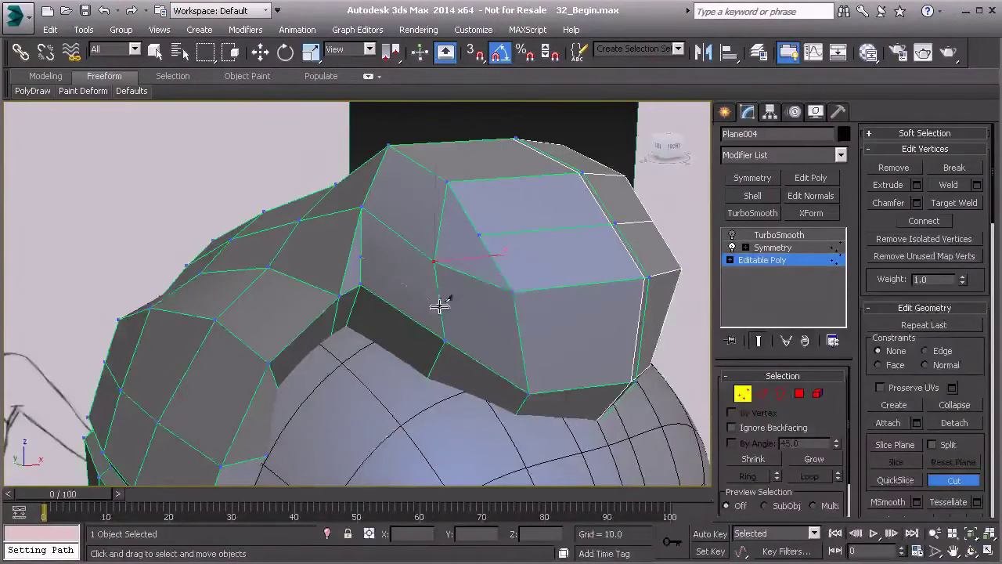
pyautogui.rightClick(641, 335)
pyautogui.rightClick(448, 316)
# Move the middle and lower vertices of the narrow capped fill to shape the fold between front roll and side hair.
pyautogui.click(361, 257)
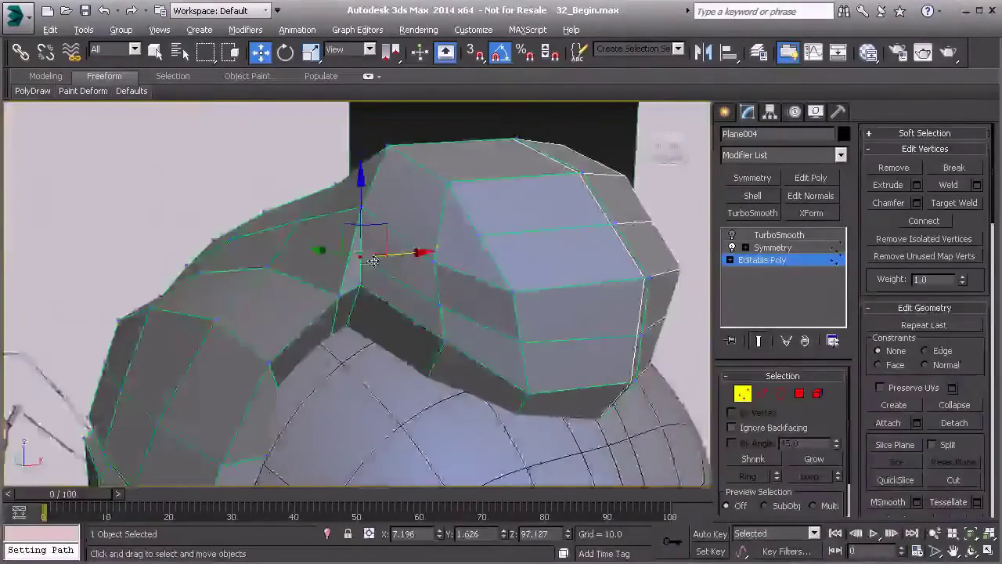
pyautogui.keyDown('alt'); pyautogui.moveTo(368, 257); pyautogui.dragTo(359, 257, button='middle'); pyautogui.keyUp('alt')
pyautogui.moveTo(403, 258); pyautogui.dragTo(414, 258)
pyautogui.keyDown('alt'); pyautogui.moveTo(414, 258); pyautogui.dragTo(447, 258, button='middle'); pyautogui.keyUp('alt')
pyautogui.moveTo(373, 219); pyautogui.dragTo(373, 221)
pyautogui.keyDown('alt'); pyautogui.moveTo(415, 271); pyautogui.dragTo(370, 269, button='middle'); pyautogui.keyUp('alt')
pyautogui.click(359, 283)
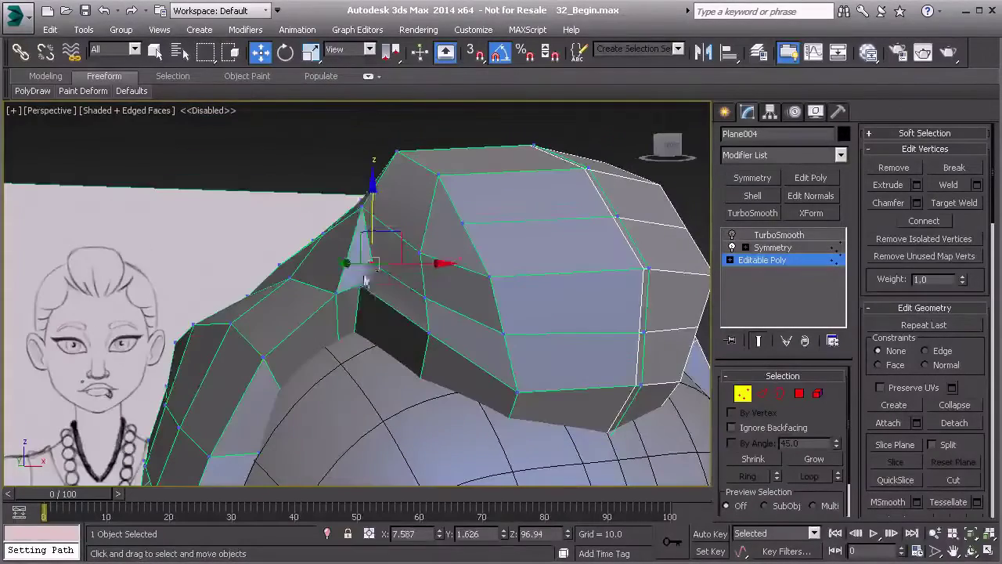
pyautogui.moveTo(361, 242); pyautogui.dragTo(362, 253)
pyautogui.moveTo(377, 269)
pyautogui.keyDown('alt'); pyautogui.mouseDown(button='middle')
pyautogui.moveTo(376, 294)
pyautogui.moveTo(403, 337)
pyautogui.moveTo(404, 315)
pyautogui.mouseUp(button='middle'); pyautogui.keyUp('alt')
# Move the outer vertex of the front roll's new upper edge row along X to round the roll.
pyautogui.keyDown('alt'); pyautogui.moveTo(450, 259); pyautogui.dragTo(477, 273, button='middle'); pyautogui.keyUp('alt')
pyautogui.click(459, 220)
pyautogui.keyDown('alt'); pyautogui.moveTo(459, 221); pyautogui.dragTo(476, 249, button='middle'); pyautogui.keyUp('alt')
pyautogui.moveTo(506, 214); pyautogui.dragTo(549, 210)
pyautogui.keyDown('alt'); pyautogui.moveTo(552, 276); pyautogui.dragTo(649, 229, button='middle'); pyautogui.keyUp('alt')
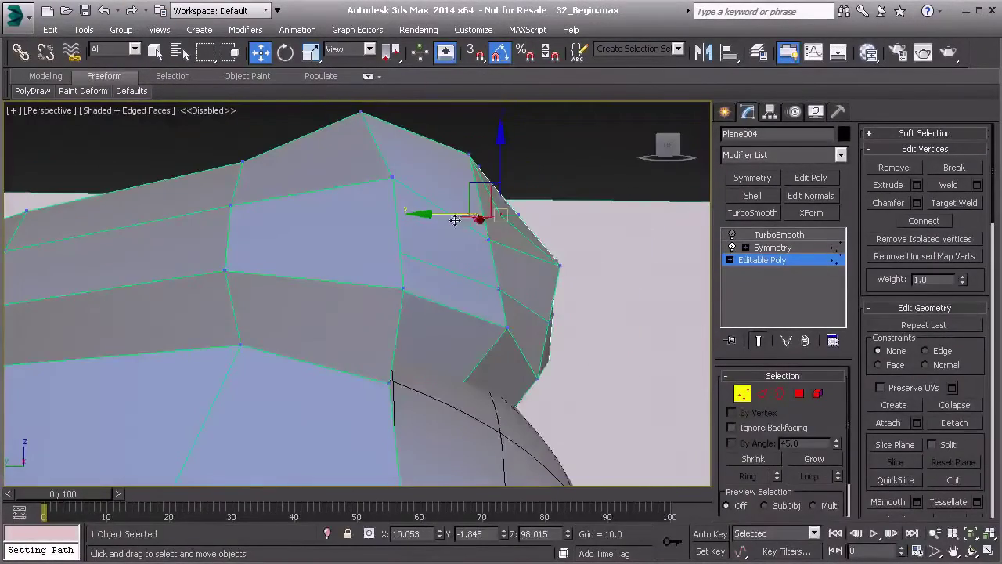
# In the Left view, move the front roll's forward vertices out to follow the reference sketch's outline.
pyautogui.moveTo(369, 197); pyautogui.dragTo(280, 235, button='middle')
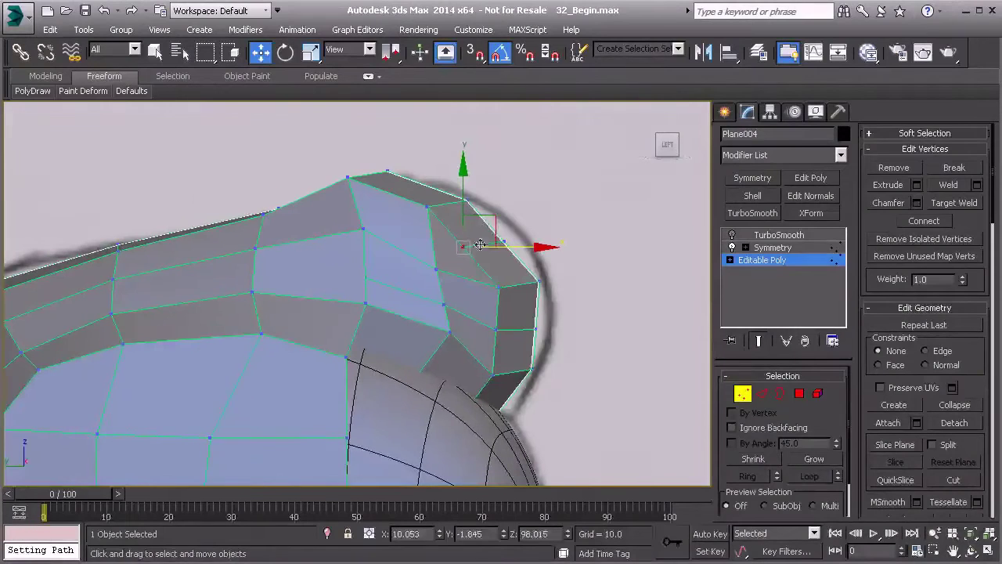
pyautogui.moveTo(513, 214); pyautogui.dragTo(547, 201)
pyautogui.click(482, 242)
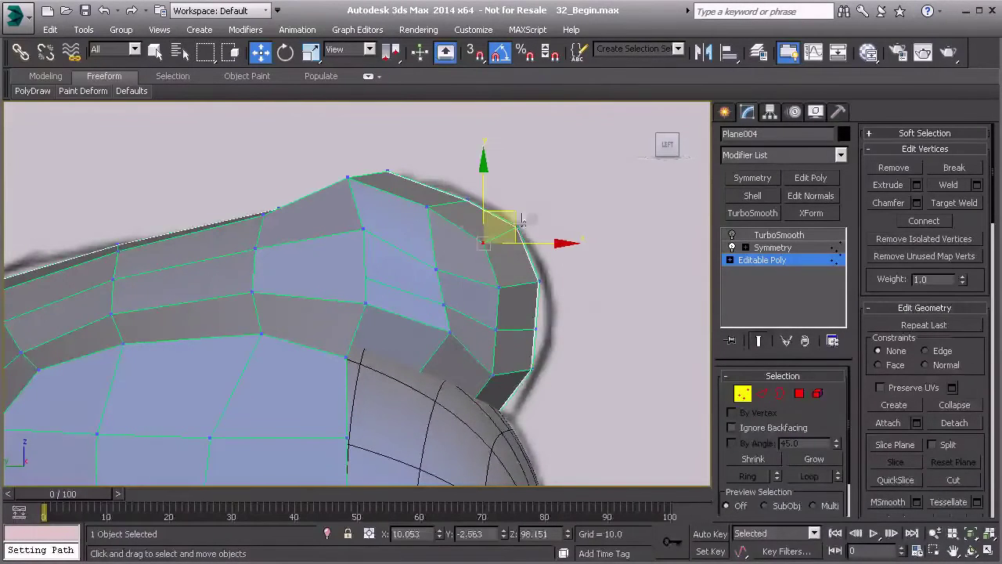
pyautogui.click(499, 286)
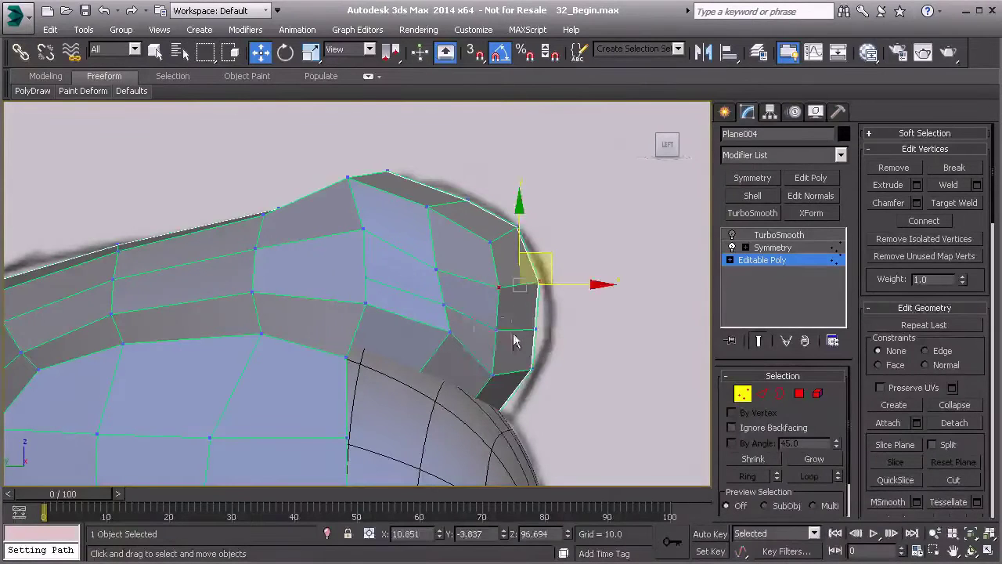
pyautogui.moveTo(551, 303); pyautogui.dragTo(562, 307)
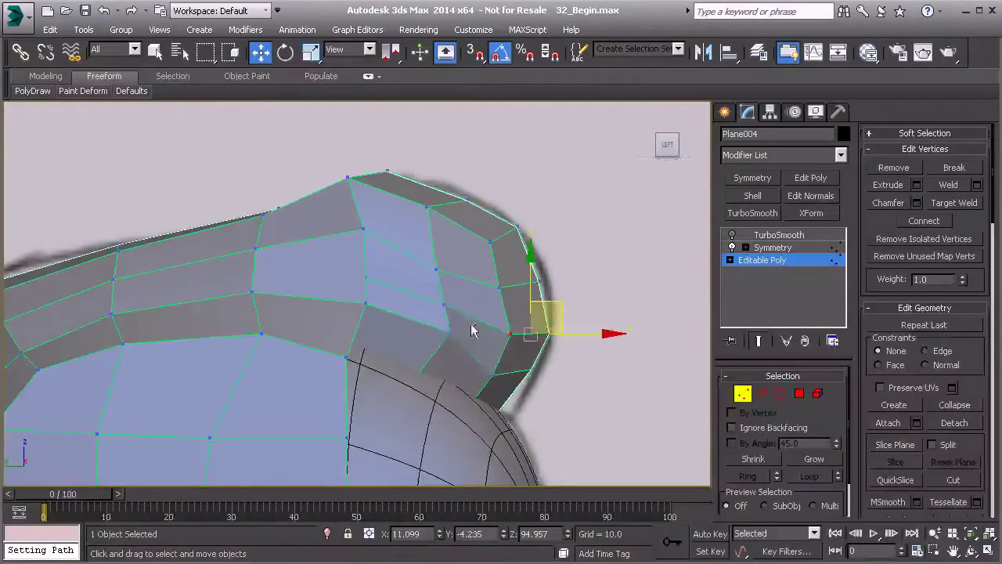
# Reposition the lower, middle and upper vertices on the side of the front roll to even out the edge flow.
pyautogui.click(450, 332)
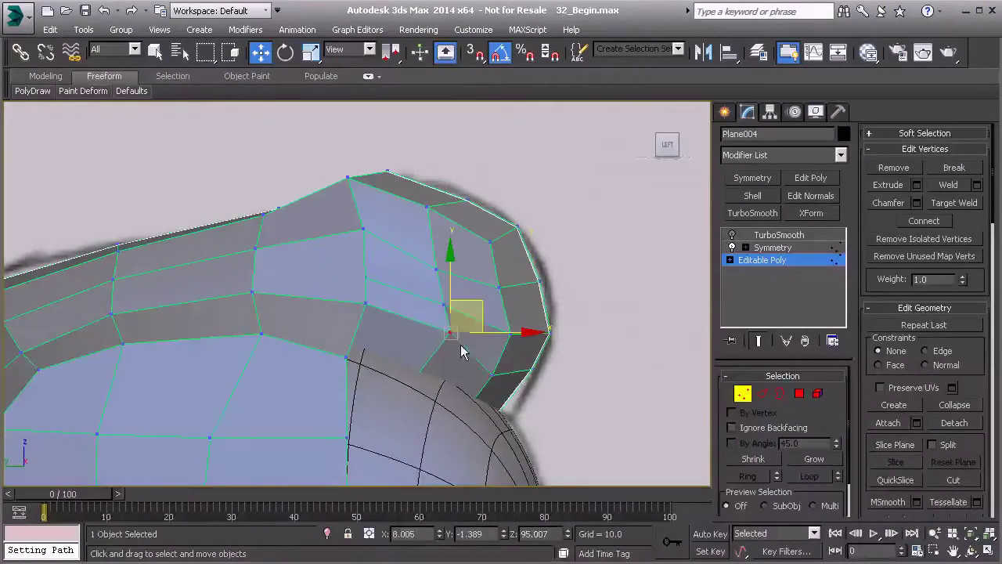
pyautogui.click(436, 270)
pyautogui.moveTo(468, 241); pyautogui.dragTo(471, 223)
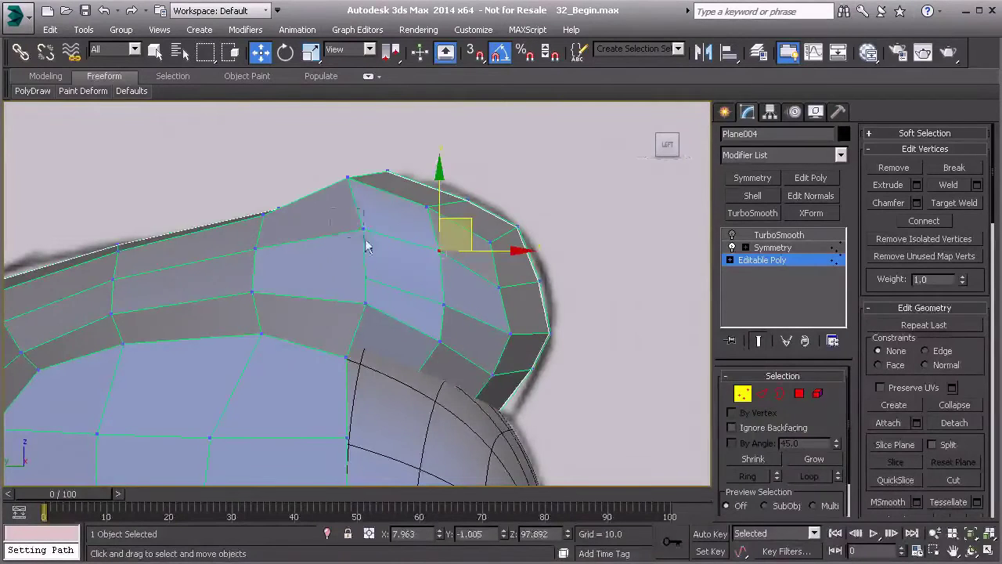
pyautogui.click(364, 228)
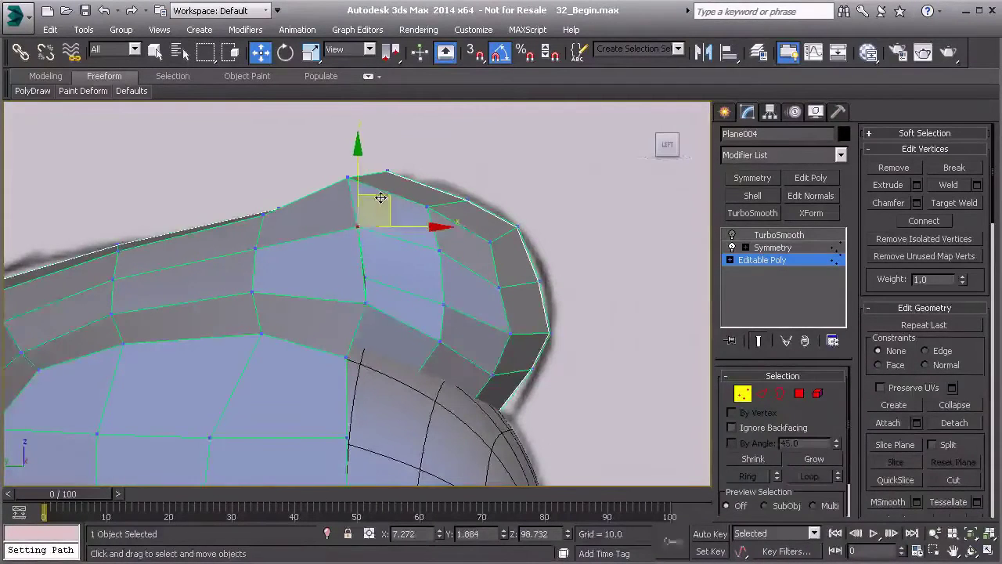
pyautogui.moveTo(382, 197); pyautogui.dragTo(379, 198)
pyautogui.moveTo(384, 217); pyautogui.dragTo(374, 226, button='middle')
# In the Perspective view, adjust the vertices at the fold between the front roll and the side hair.
pyautogui.press('p')
pyautogui.moveTo(383, 264)
pyautogui.keyDown('alt'); pyautogui.mouseDown(button='middle')
pyautogui.moveTo(358, 308)
pyautogui.moveTo(360, 288)
pyautogui.mouseUp(button='middle'); pyautogui.keyUp('alt')
pyautogui.moveTo(306, 284); pyautogui.dragTo(301, 283)
pyautogui.keyDown('alt'); pyautogui.moveTo(327, 317); pyautogui.dragTo(347, 326, button='middle'); pyautogui.keyUp('alt')
pyautogui.click(332, 321)
pyautogui.moveTo(294, 318); pyautogui.dragTo(287, 317)
pyautogui.moveTo(285, 315)
pyautogui.keyDown('alt'); pyautogui.mouseDown(button='middle')
pyautogui.moveTo(375, 344)
pyautogui.moveTo(396, 358)
pyautogui.moveTo(400, 376)
pyautogui.mouseUp(button='middle'); pyautogui.keyUp('alt')
pyautogui.moveTo(322, 319); pyautogui.dragTo(329, 320)
pyautogui.moveTo(348, 327)
pyautogui.keyDown('alt'); pyautogui.mouseDown(button='middle')
pyautogui.moveTo(341, 316)
pyautogui.moveTo(369, 344)
pyautogui.moveTo(343, 335)
pyautogui.mouseUp(button='middle'); pyautogui.keyUp('alt')
# Reposition the inner hairline vertices down the side of the forehead to follow the head's surface.
pyautogui.click(337, 337)
pyautogui.moveTo(306, 322); pyautogui.dragTo(311, 361)
pyautogui.click(324, 373)
pyautogui.keyDown('alt'); pyautogui.moveTo(333, 368); pyautogui.dragTo(352, 364, button='middle'); pyautogui.keyUp('alt')
pyautogui.moveTo(350, 354); pyautogui.dragTo(382, 320)
pyautogui.keyDown('alt'); pyautogui.moveTo(286, 351); pyautogui.dragTo(352, 385, button='middle'); pyautogui.keyUp('alt')
pyautogui.click(331, 376)
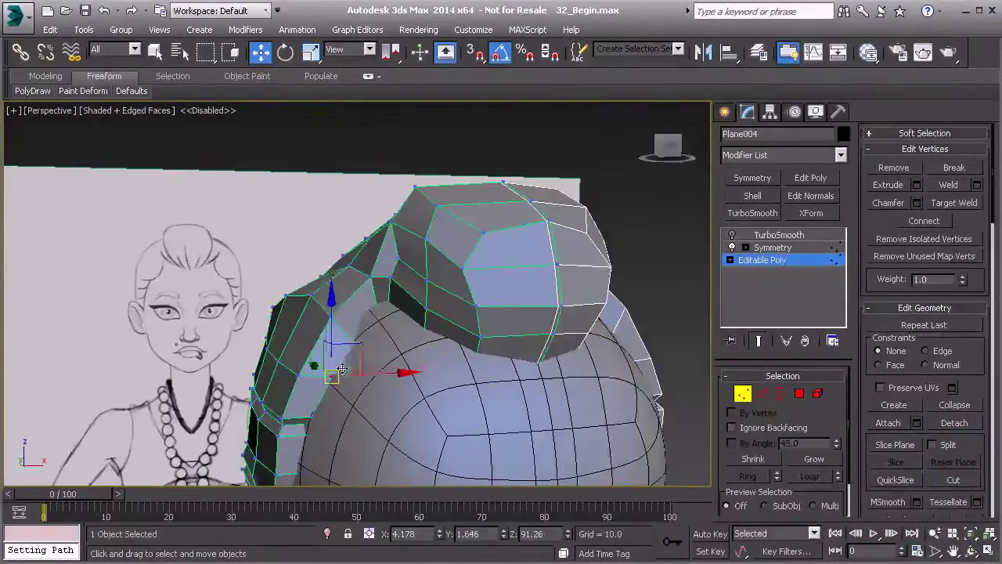
pyautogui.moveTo(352, 349); pyautogui.dragTo(360, 357)
pyautogui.keyDown('alt'); pyautogui.moveTo(361, 357); pyautogui.dragTo(403, 392, button='middle'); pyautogui.keyUp('alt')
pyautogui.keyDown('alt'); pyautogui.moveTo(343, 384); pyautogui.dragTo(363, 300, button='middle'); pyautogui.keyUp('alt')
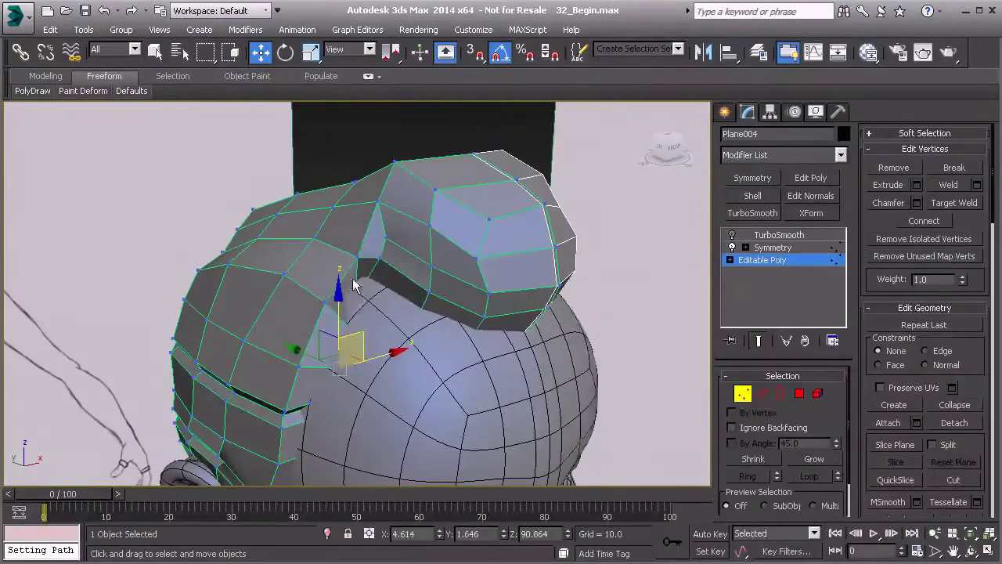
# Move the hairline corner vertex beneath the front roll into place against the head.
pyautogui.moveTo(354, 286); pyautogui.dragTo(377, 311)
pyautogui.press('F3')
pyautogui.keyDown('alt'); pyautogui.moveTo(360, 290); pyautogui.dragTo(358, 321, button='middle'); pyautogui.keyUp('alt')
pyautogui.moveTo(342, 243); pyautogui.dragTo(358, 259)
pyautogui.press('F3')
pyautogui.moveTo(382, 308)
pyautogui.keyDown('alt'); pyautogui.mouseDown(button='middle')
pyautogui.moveTo(352, 286)
pyautogui.moveTo(419, 298)
pyautogui.mouseUp(button='middle'); pyautogui.keyUp('alt')
pyautogui.moveTo(421, 281); pyautogui.dragTo(416, 281)
pyautogui.keyDown('alt'); pyautogui.moveTo(353, 302); pyautogui.dragTo(462, 337, button='middle'); pyautogui.keyUp('alt')
pyautogui.moveTo(325, 264); pyautogui.dragTo(329, 265)
pyautogui.keyDown('alt'); pyautogui.moveTo(352, 307); pyautogui.dragTo(419, 288, button='middle'); pyautogui.keyUp('alt')
pyautogui.scroll(-5, 427, 297)
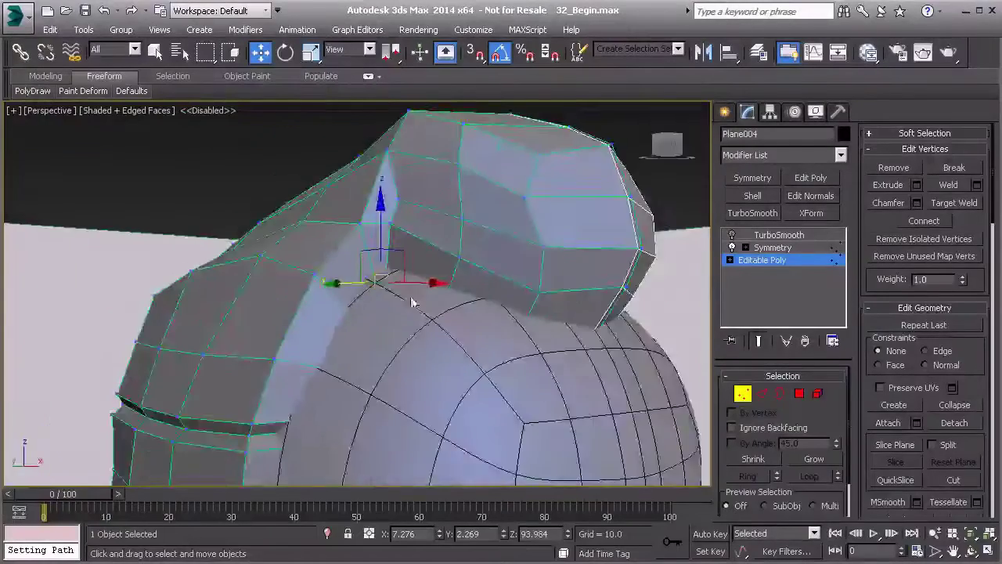
# Turn on the hair's TurboSmooth, deselect it and examine the smoothed shape against the front reference.
pyautogui.click(777, 264)
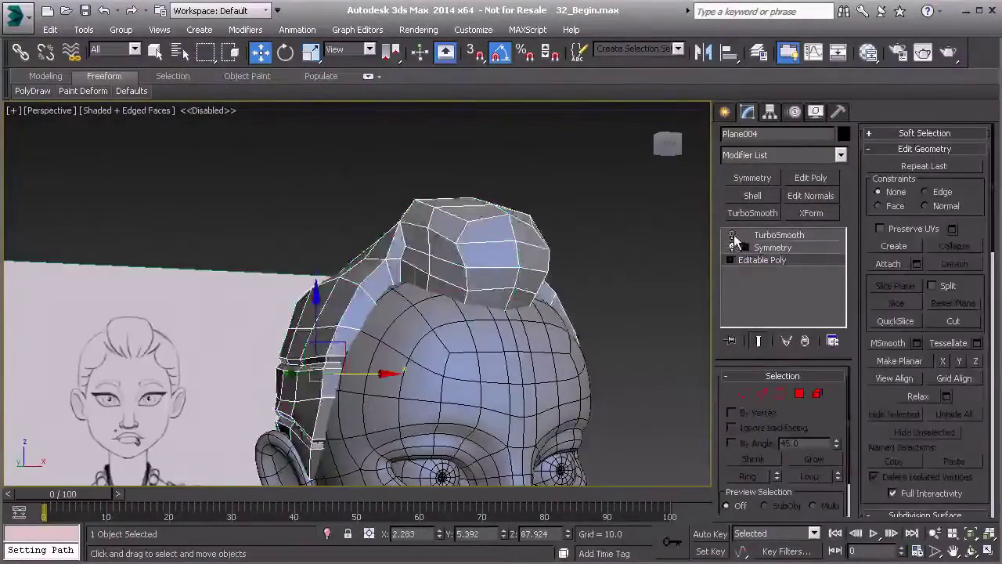
pyautogui.click(733, 235)
pyautogui.click(605, 256)
pyautogui.keyDown('alt'); pyautogui.moveTo(605, 255); pyautogui.dragTo(491, 233, button='middle'); pyautogui.keyUp('alt')
pyautogui.keyDown('alt'); pyautogui.moveTo(329, 336); pyautogui.dragTo(306, 261, button='middle'); pyautogui.keyUp('alt')
pyautogui.moveTo(424, 270); pyautogui.dragTo(375, 294, button='middle')
pyautogui.scroll(8, 373, 285)
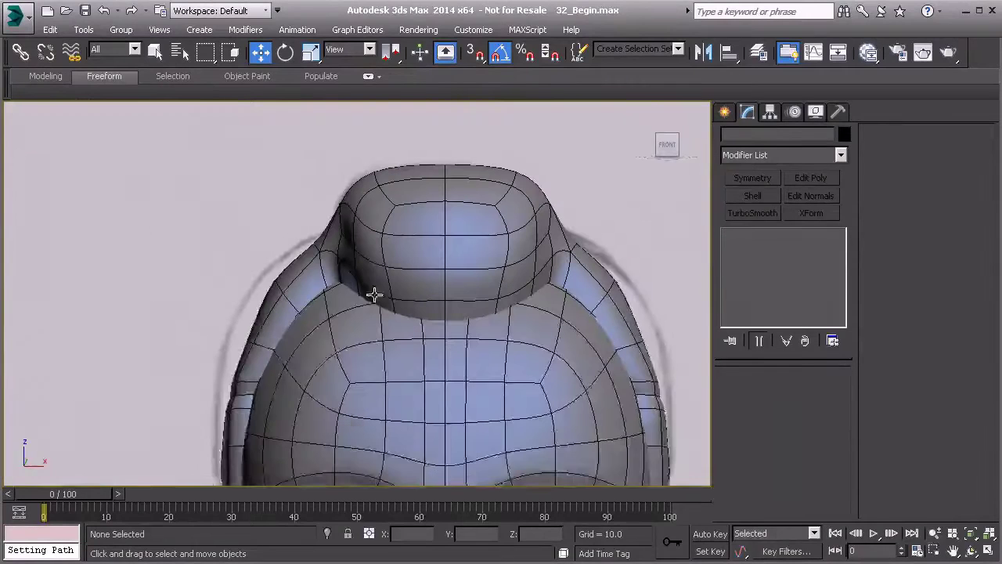
# Turn off TurboSmooth and remove the front roll's lower horizontal edge loop together with its vertices.
pyautogui.click(552, 279)
pyautogui.click(751, 261)
pyautogui.press('1')
pyautogui.click(330, 237)
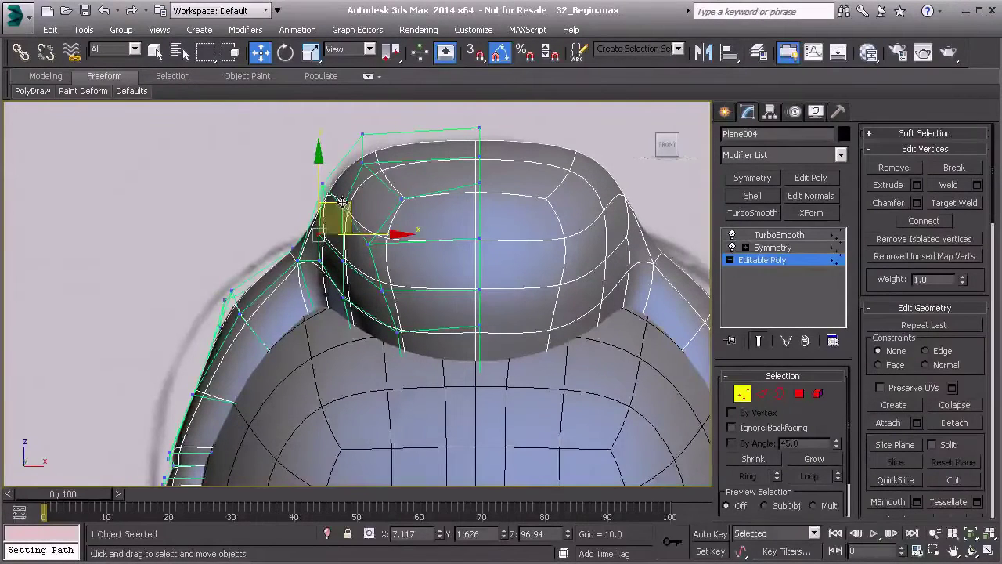
pyautogui.moveTo(335, 240); pyautogui.dragTo(408, 289, button='middle')
pyautogui.press('p')
pyautogui.scroll(-3, 356, 269)
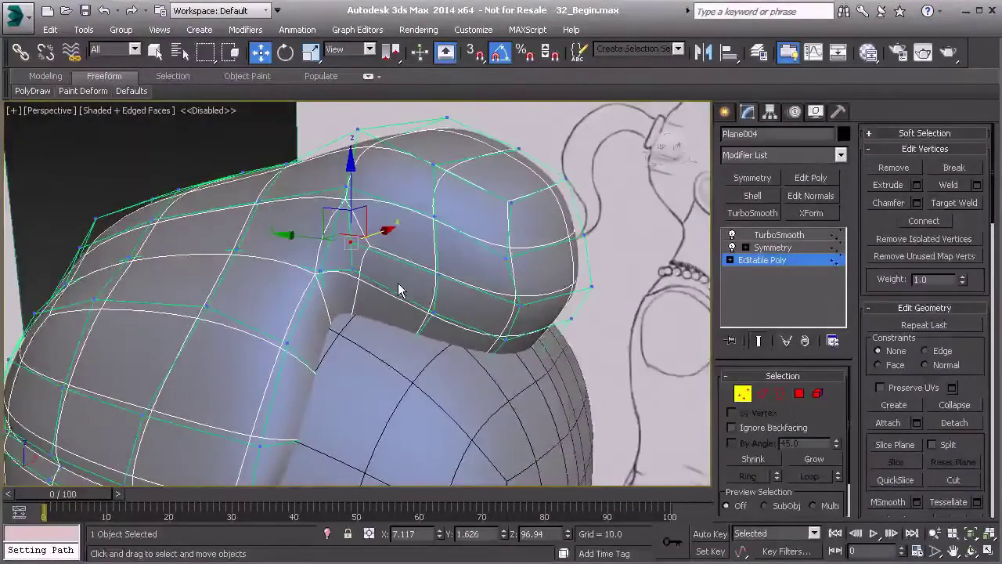
pyautogui.press('2')
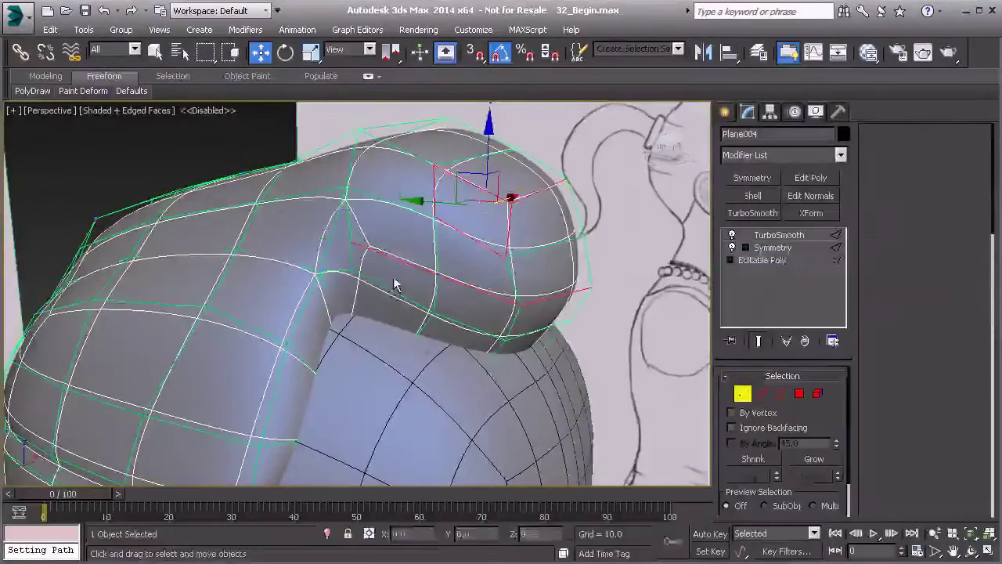
pyautogui.doubleClick(401, 260)
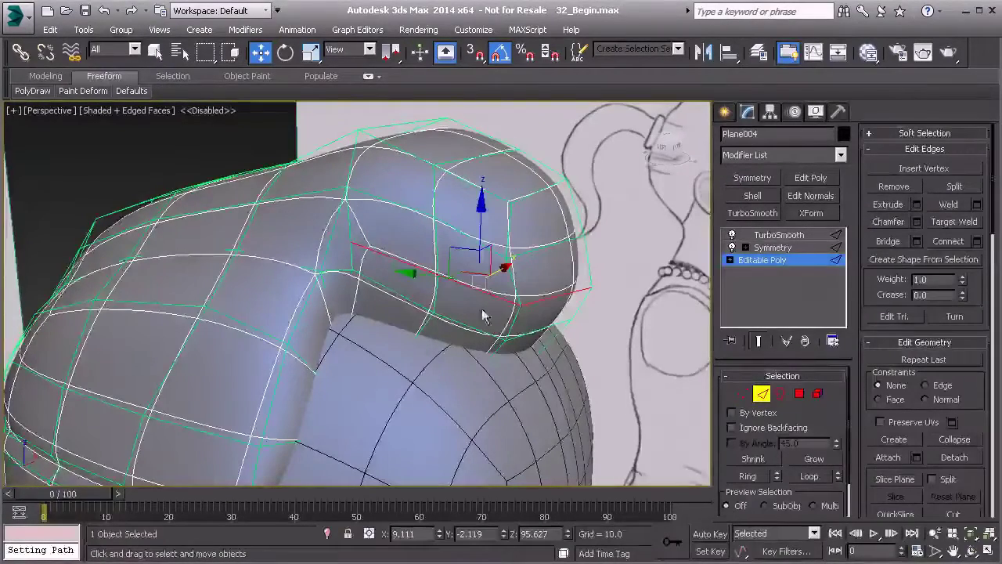
pyautogui.click(731, 236)
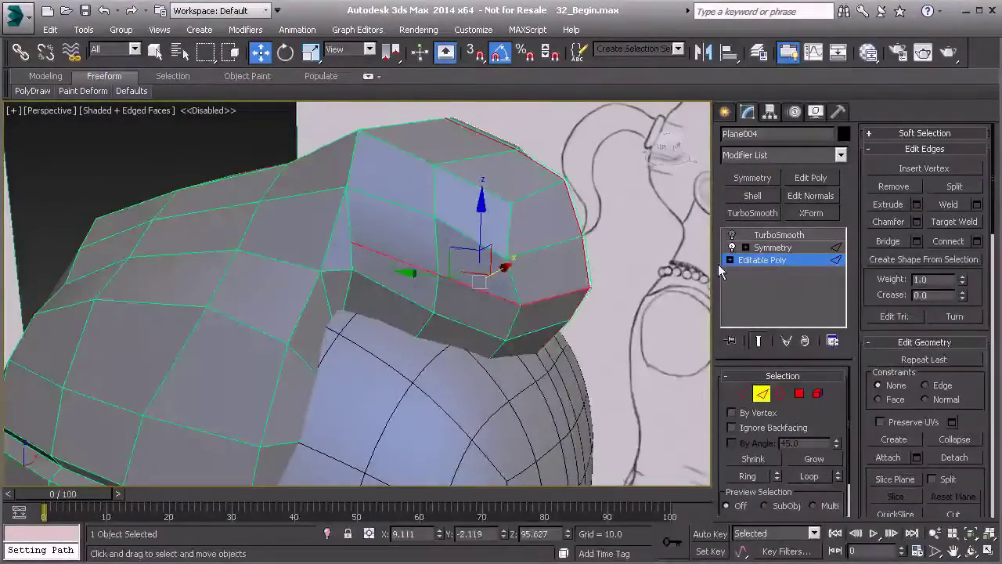
pyautogui.hotkey('ctrl', 'BackSpace')
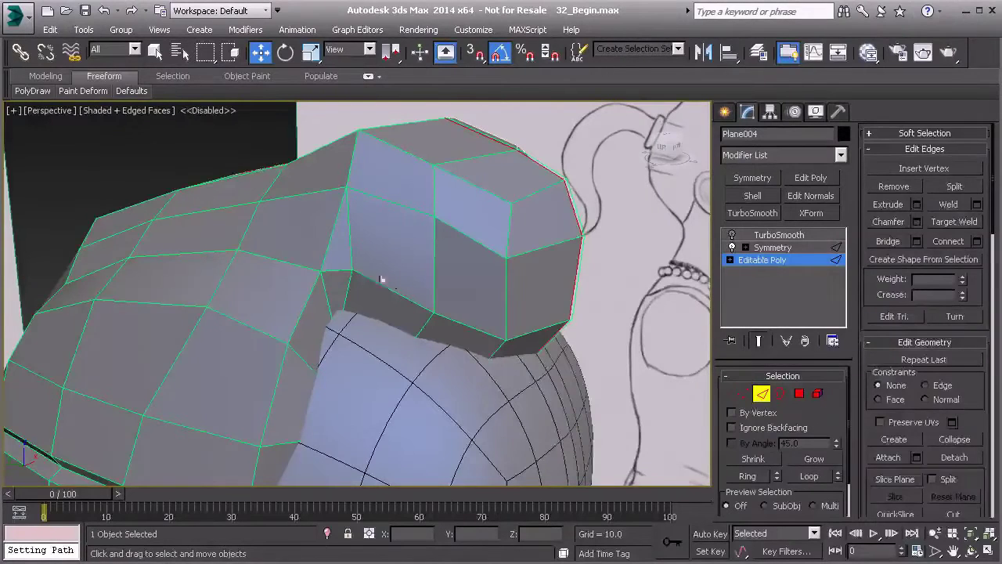
# Target Weld the front roll's rear lower corner vertex and the matching underside vertex to the adjoining side hair vertices.
pyautogui.press('1')
pyautogui.rightClick(356, 270)
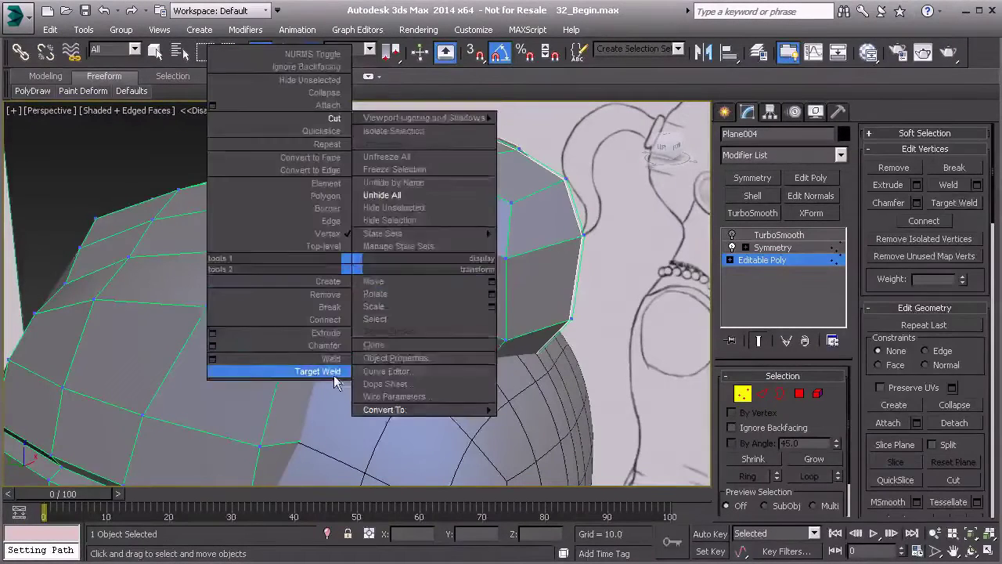
pyautogui.click(321, 371)
pyautogui.click(321, 272)
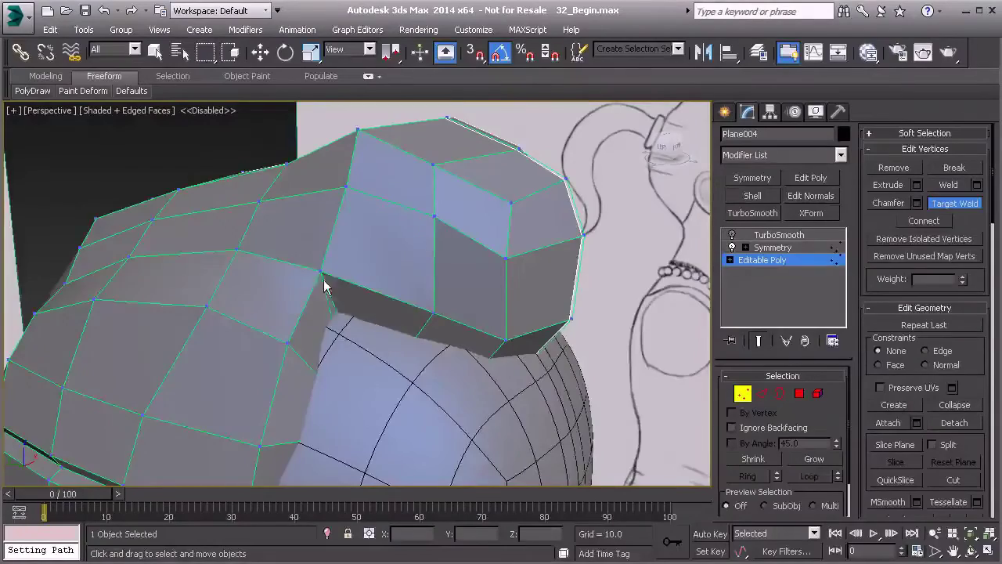
pyautogui.scroll(2, 347, 341)
pyautogui.press('F3')
pyautogui.click(340, 316)
pyautogui.click(331, 322)
pyautogui.scroll(-2, 336, 328)
pyautogui.press('F3')
# Move the front roll's outer middle vertex slightly in X and Z to round its side.
pyautogui.moveTo(340, 329)
pyautogui.keyDown('alt'); pyautogui.mouseDown(button='middle')
pyautogui.moveTo(313, 295)
pyautogui.moveTo(338, 290)
pyautogui.moveTo(304, 287)
pyautogui.moveTo(454, 325)
pyautogui.moveTo(483, 316)
pyautogui.mouseUp(button='middle'); pyautogui.keyUp('alt')
pyautogui.moveTo(483, 317); pyautogui.dragTo(473, 318)
pyautogui.keyDown('alt'); pyautogui.moveTo(473, 318); pyautogui.dragTo(430, 297, button='middle'); pyautogui.keyUp('alt')
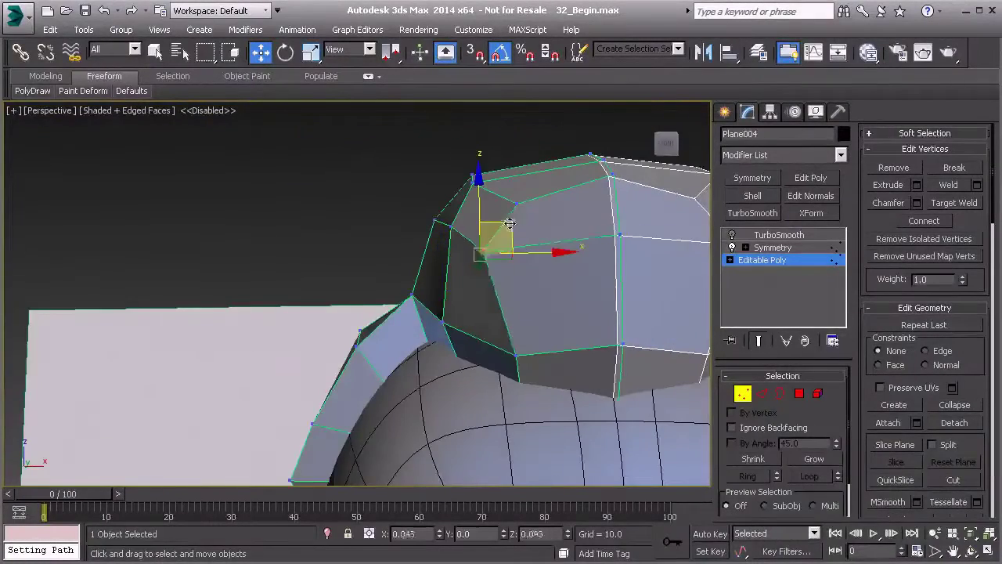
pyautogui.keyDown('alt'); pyautogui.moveTo(522, 216); pyautogui.dragTo(553, 247, button='middle'); pyautogui.keyUp('alt')
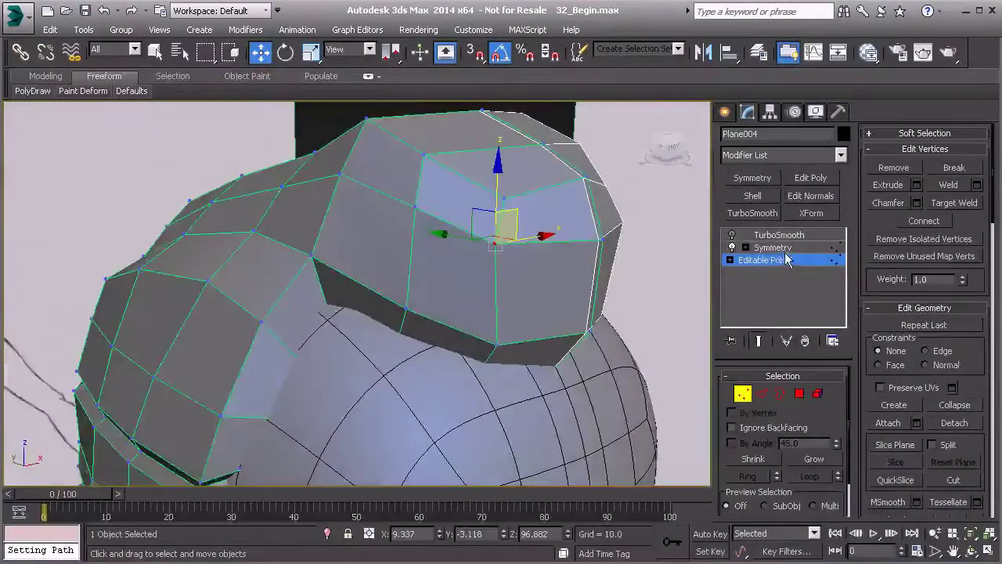
# Turn on TurboSmooth and move the front roll's forward vertices in the Left view to fit the reference outline.
pyautogui.click(733, 235)
pyautogui.click(623, 308)
pyautogui.scroll(-3, 621, 306)
pyautogui.scroll(-2, 621, 307)
pyautogui.keyDown('alt'); pyautogui.moveTo(621, 306); pyautogui.dragTo(527, 298, button='middle'); pyautogui.keyUp('alt')
pyautogui.press('l')
pyautogui.moveTo(462, 251); pyautogui.dragTo(529, 277)
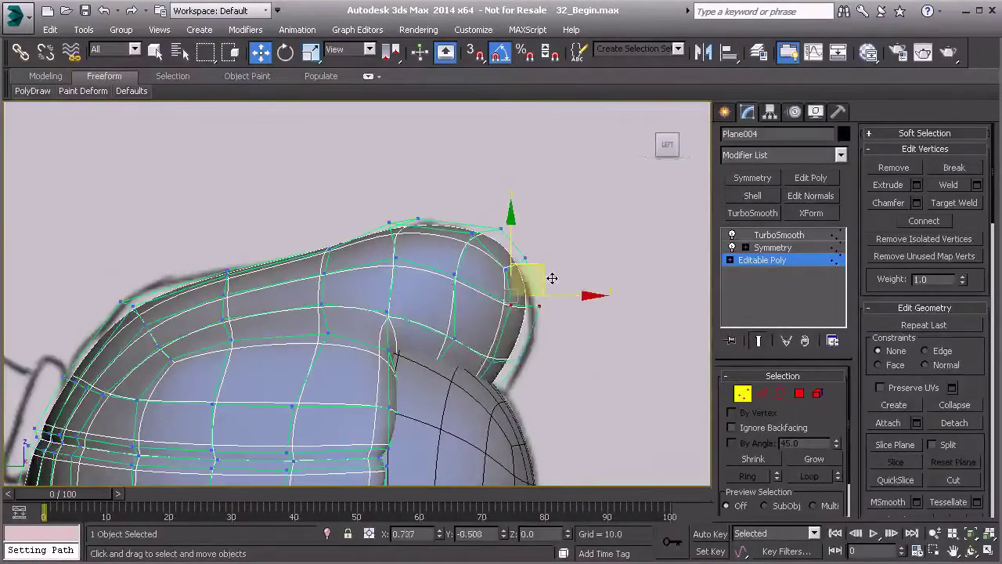
pyautogui.moveTo(552, 278); pyautogui.dragTo(555, 285)
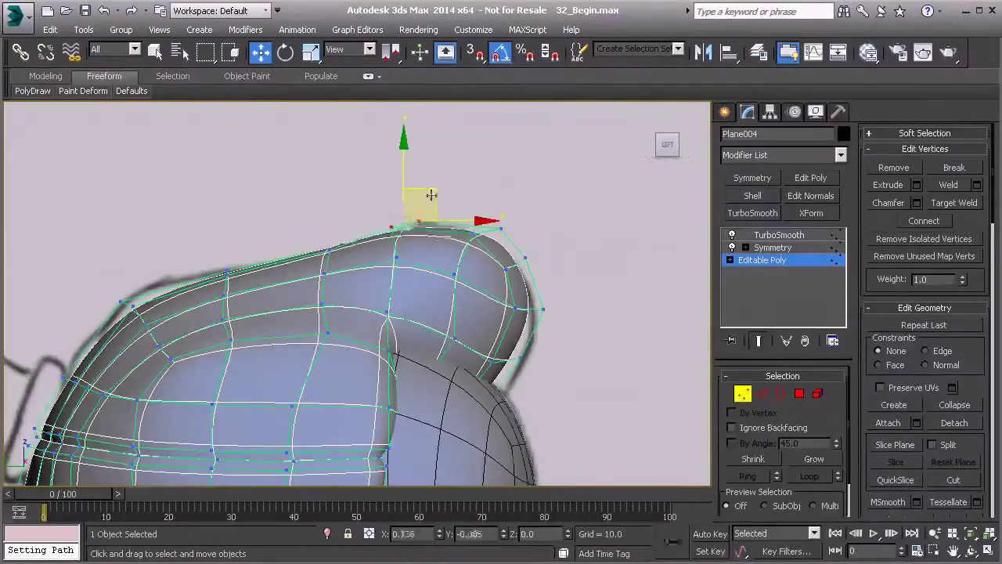
# Adjust the front roll's top vertices and lower front vertices in the Left view to follow the sketched profile.
pyautogui.moveTo(383, 247); pyautogui.dragTo(413, 268)
pyautogui.moveTo(425, 231); pyautogui.dragTo(420, 240)
pyautogui.moveTo(500, 360); pyautogui.dragTo(450, 296, button='middle')
pyautogui.moveTo(430, 305); pyautogui.dragTo(464, 359)
pyautogui.moveTo(471, 317); pyautogui.dragTo(491, 329)
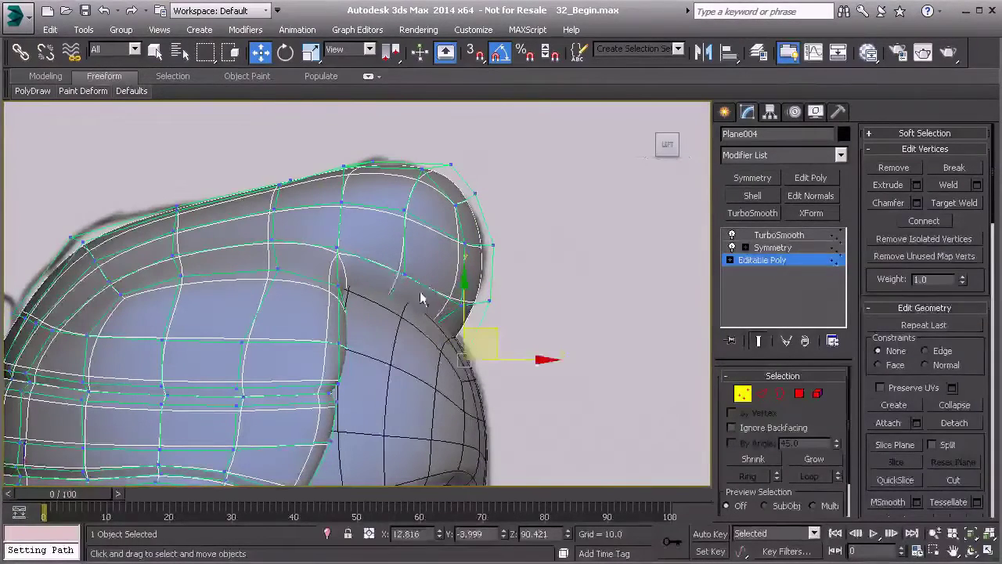
pyautogui.click(429, 247)
pyautogui.click(404, 274)
# Return to the Perspective view, leave vertex editing and deselect the hair.
pyautogui.scroll(-2, 445, 275)
pyautogui.press('p')
pyautogui.scroll(-2, 497, 285)
pyautogui.press('F3')
pyautogui.press('F3')
pyautogui.scroll(2, 516, 289)
pyautogui.keyDown('alt'); pyautogui.moveTo(516, 299); pyautogui.dragTo(415, 322, button='middle'); pyautogui.keyUp('alt')
pyautogui.click(754, 261)
pyautogui.click(611, 272)
# Examine the smoothed hair and the full character from the front, side and back.
pyautogui.scroll(-3, 575, 302)
pyautogui.keyDown('alt'); pyautogui.moveTo(570, 304); pyautogui.dragTo(428, 260, button='middle'); pyautogui.keyUp('alt')
pyautogui.scroll(2, 424, 262)
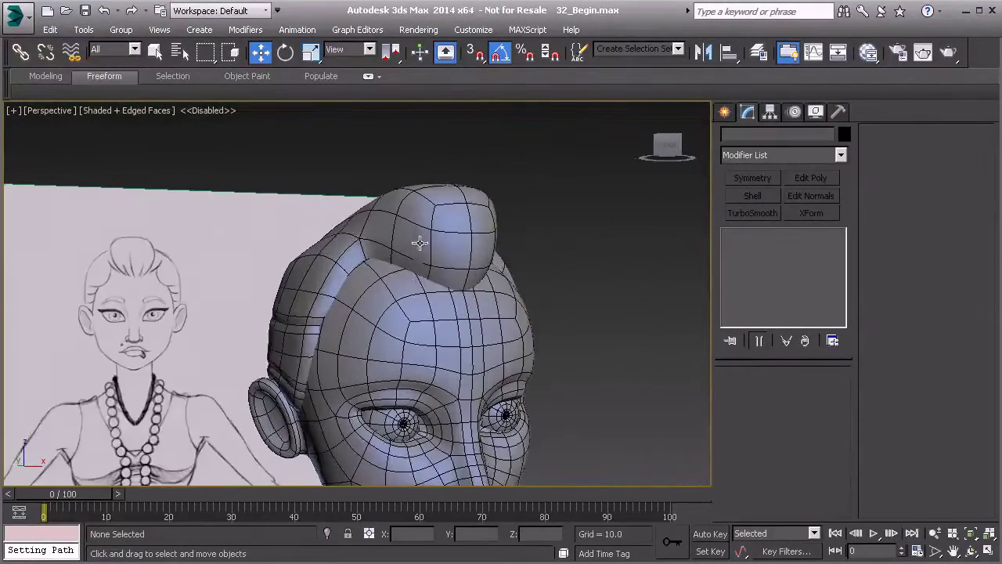
pyautogui.keyDown('alt'); pyautogui.moveTo(400, 204); pyautogui.dragTo(444, 389, button='middle'); pyautogui.keyUp('alt')
pyautogui.scroll(2, 403, 313)
pyautogui.scroll(-4, 403, 312)
pyautogui.keyDown('alt'); pyautogui.moveTo(440, 242); pyautogui.dragTo(520, 226, button='middle'); pyautogui.keyUp('alt')
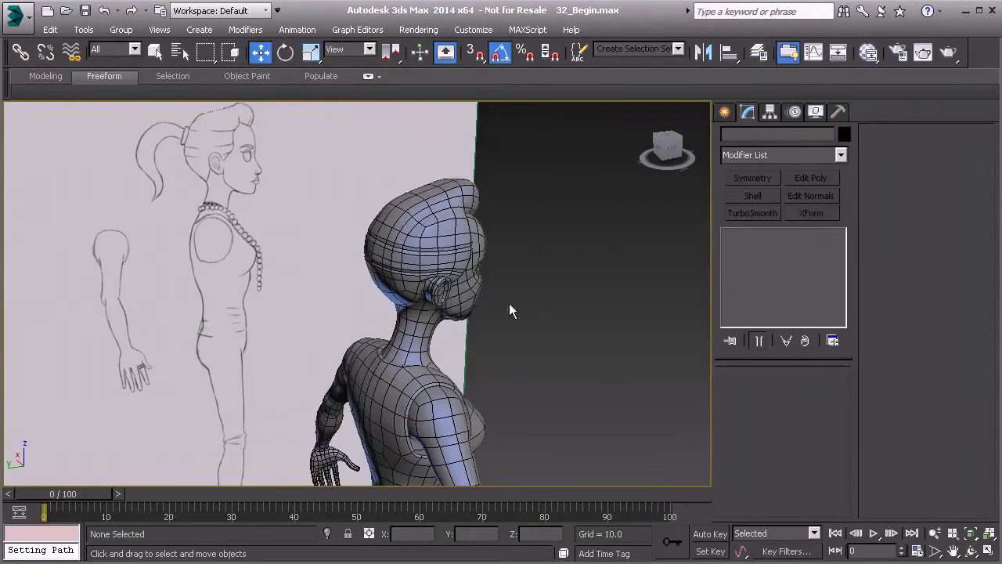
pyautogui.moveTo(499, 307)
pyautogui.keyDown('alt'); pyautogui.mouseDown(button='middle')
pyautogui.moveTo(366, 280)
pyautogui.moveTo(294, 290)
pyautogui.moveTo(305, 251)
pyautogui.moveTo(313, 265)
pyautogui.mouseUp(button='middle'); pyautogui.keyUp('alt')
pyautogui.scroll(-4, 306, 251)
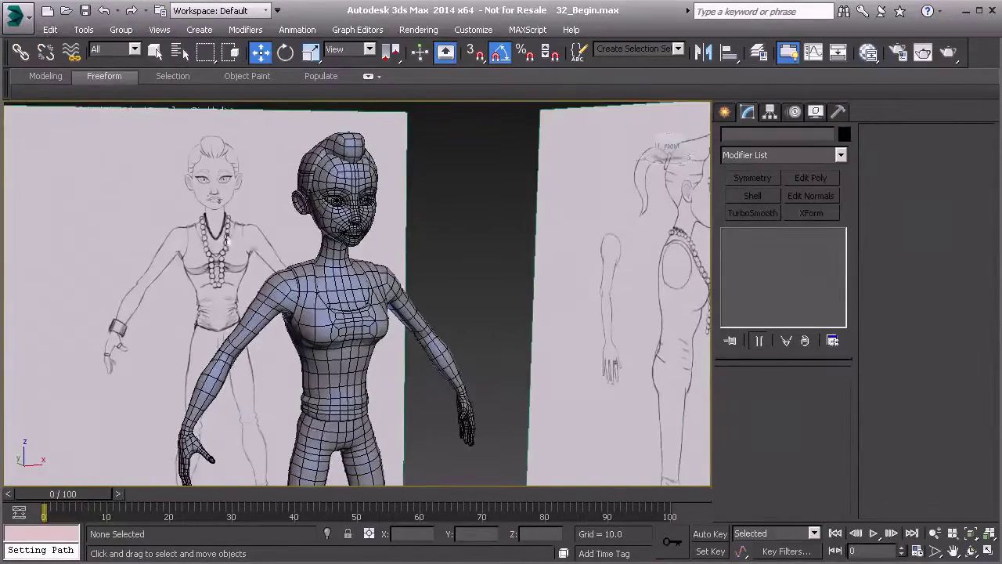